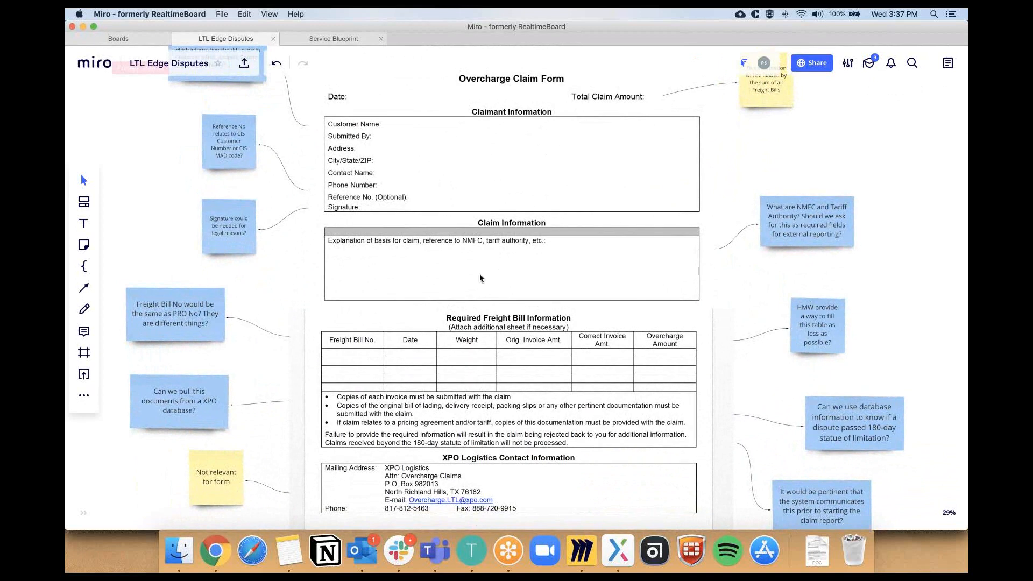
- Examine the Overcharge Claim Form on the LTL Edge Disputes board, including the sticky-note questions beside the claimant fields
scroll(479, 273, "down", 1)
scroll(470, 240, "down", 2)
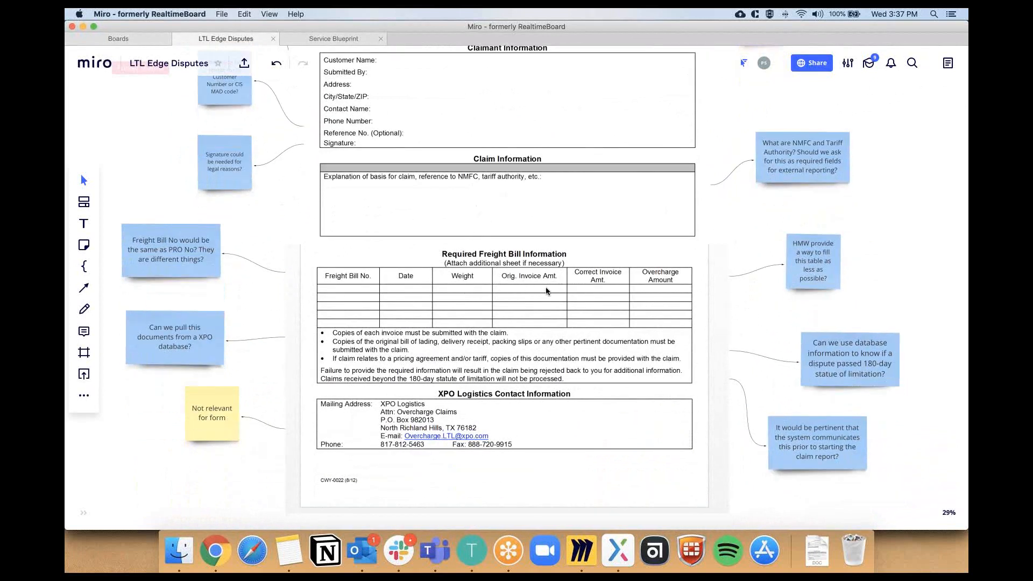
scroll(546, 291, "up", 3)
scroll(546, 291, "up", 3)
scroll(545, 197, "up", 2)
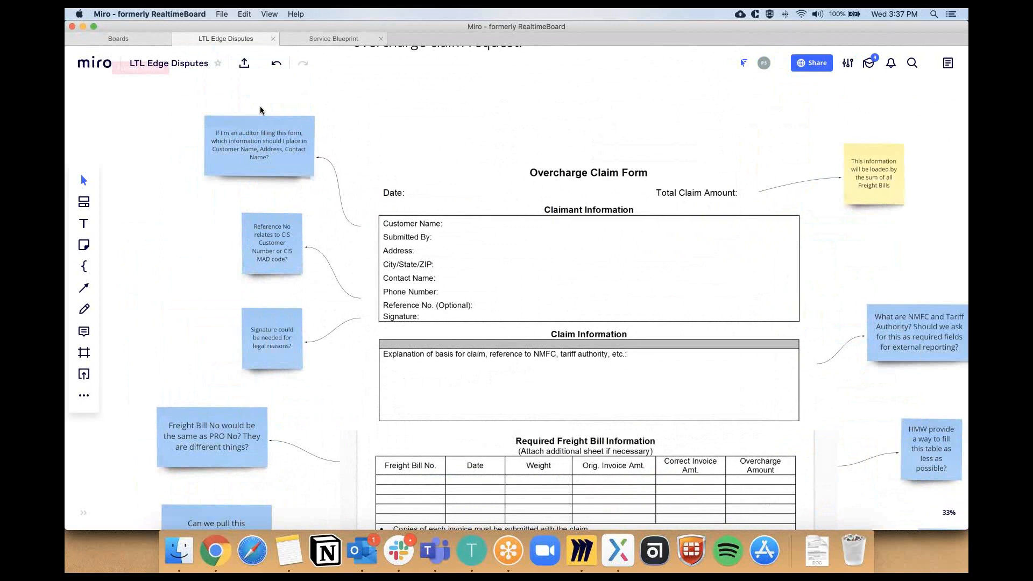
scroll(260, 110, "up", 5)
scroll(323, 207, "left", 2)
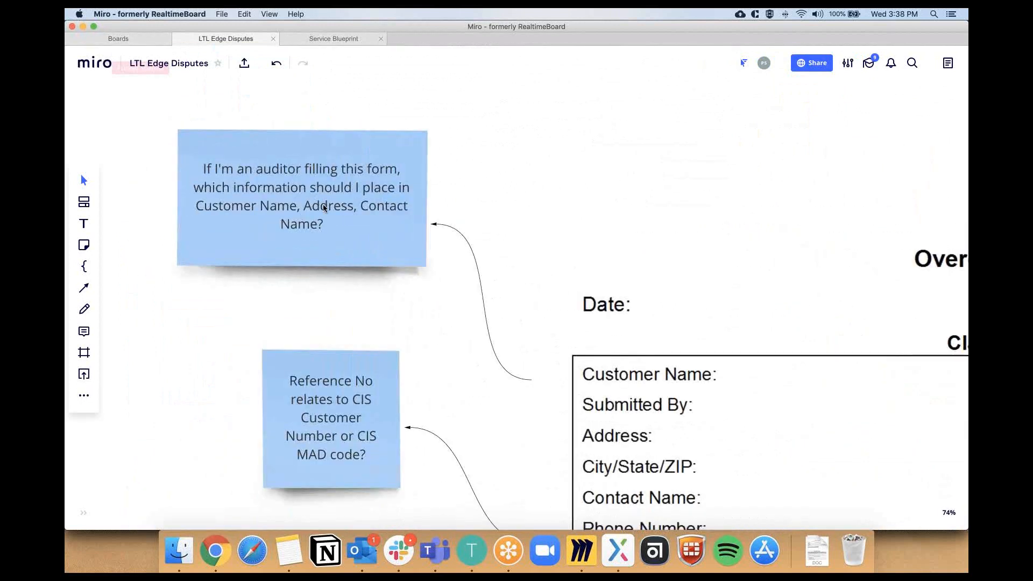
scroll(323, 208, "down", 2)
scroll(438, 240, "down", 3)
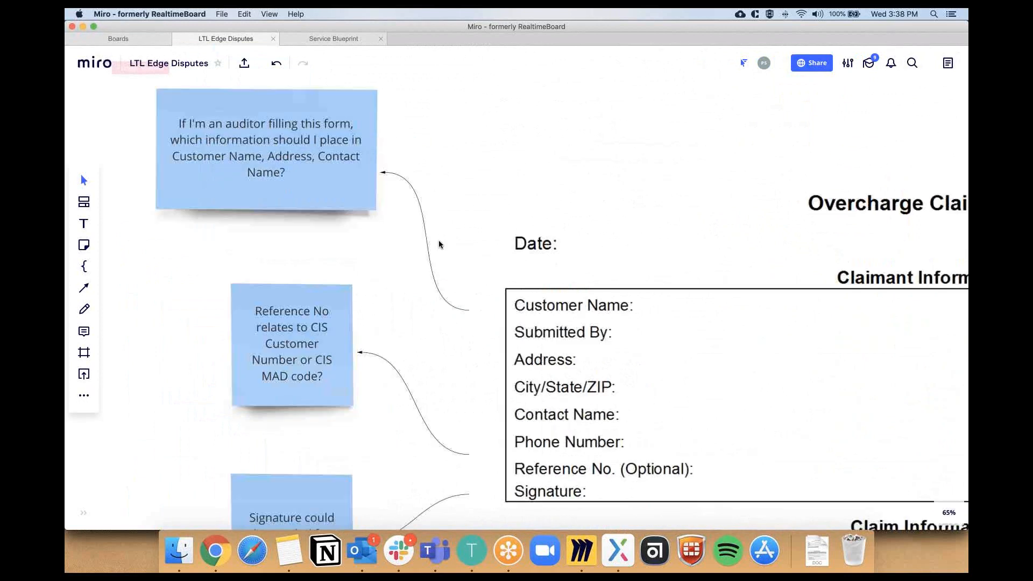
scroll(439, 243, "down", 1)
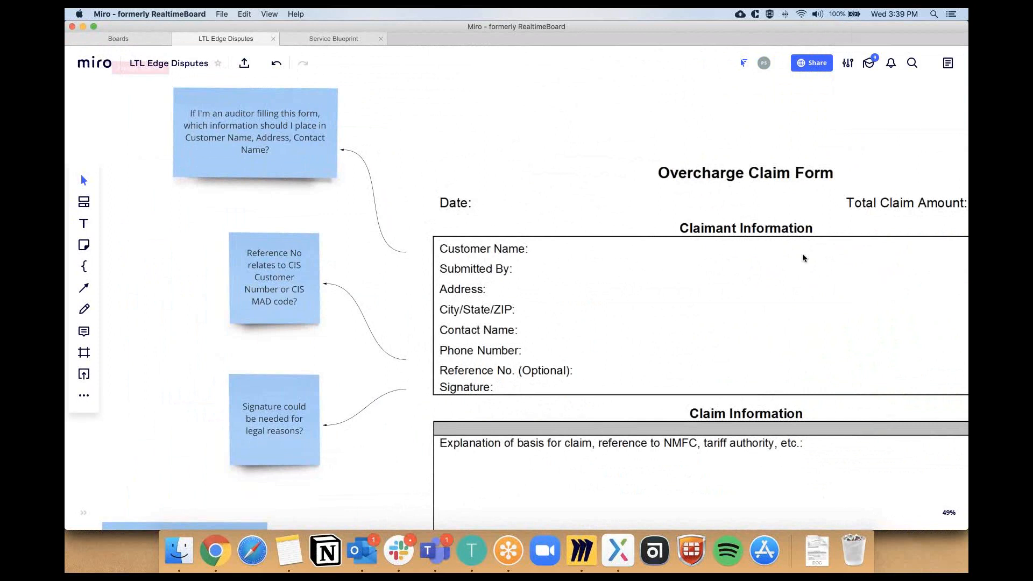
- Switch to Chrome and detach the Edge Disputes page into its own window
key("super+Tab")
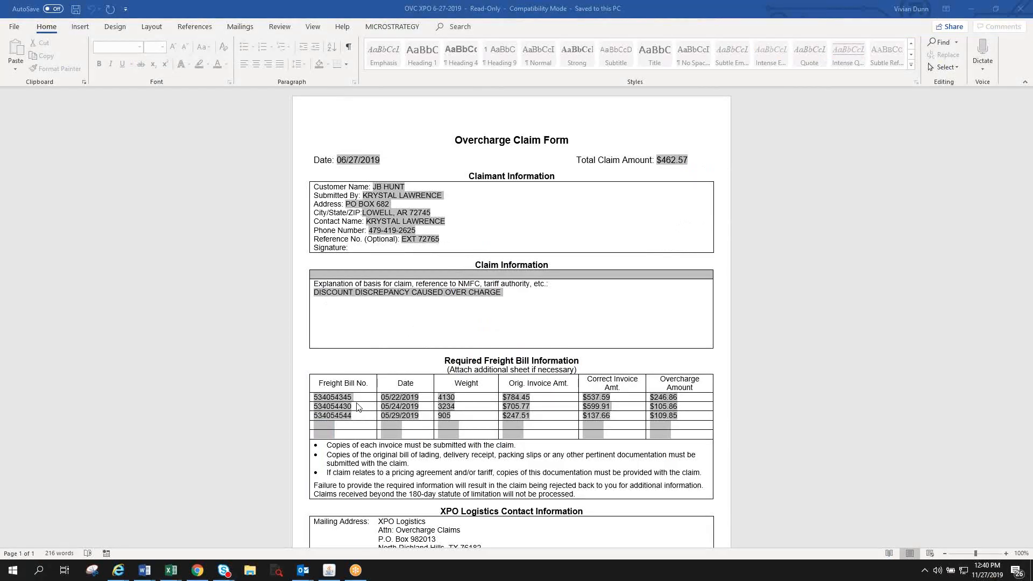
left_click(198, 570)
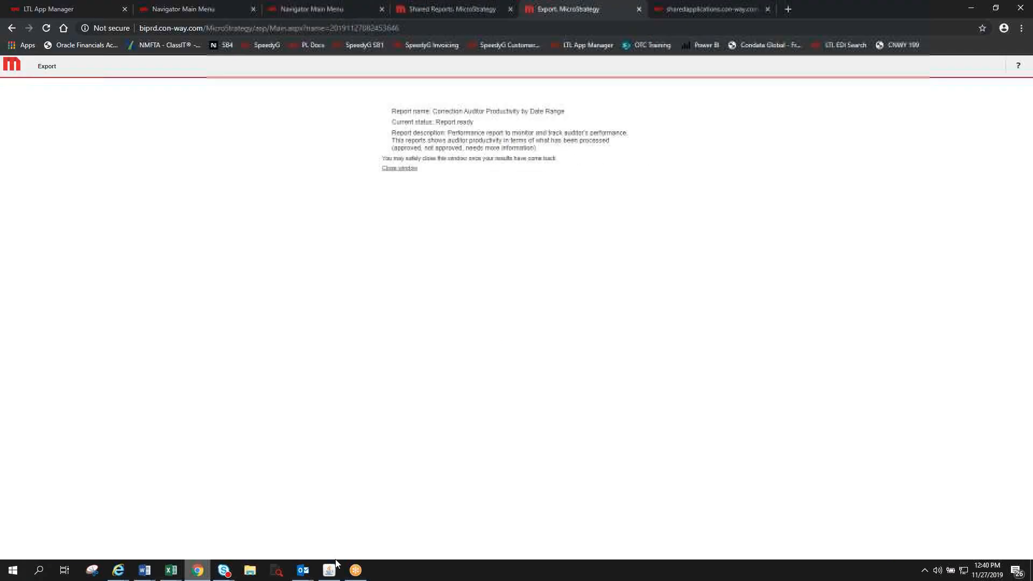
left_click_drag(799, 11, 1032, 119)
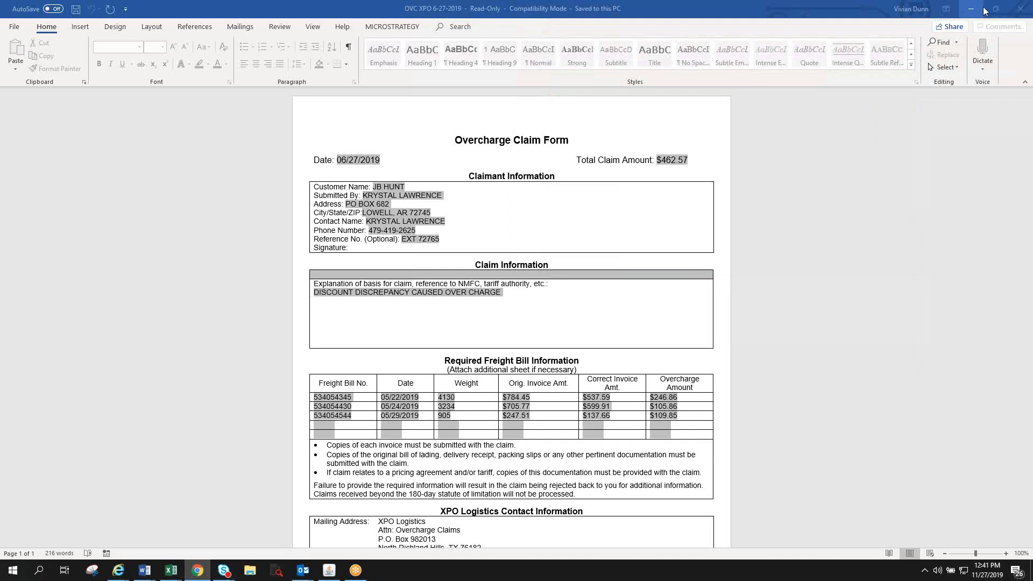
- Restore the Overcharge Claim Form document in Word to a smaller window and narrow it to about half the screen
left_click(996, 10)
left_click_drag(613, 89, 484, 20)
left_click_drag(736, 141, 463, 139)
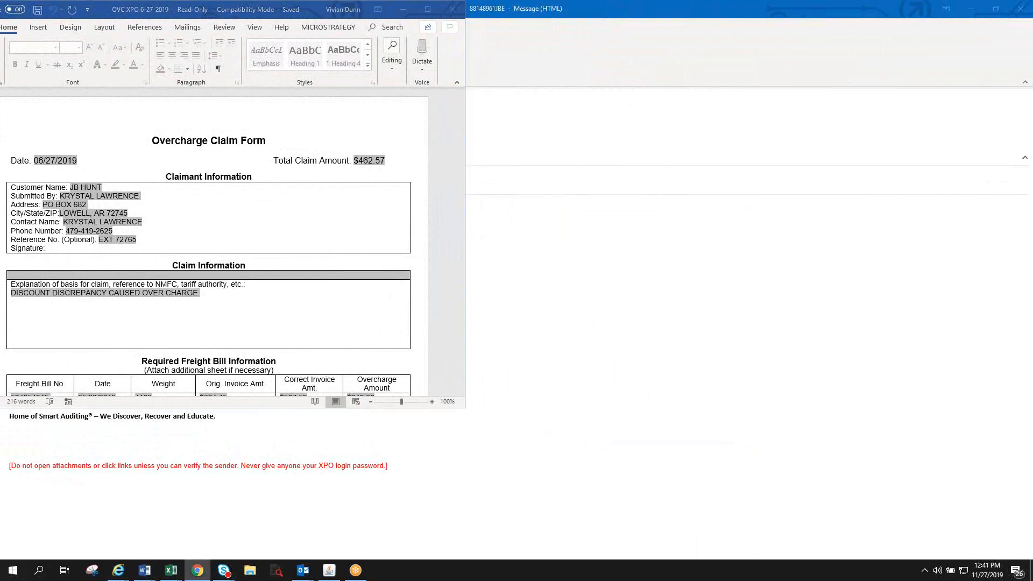
- Place the Edge Disputes window beside the claim form, resize it to fit, and review the dispute's information and claimant details
left_click_drag(1032, 66, 808, 26)
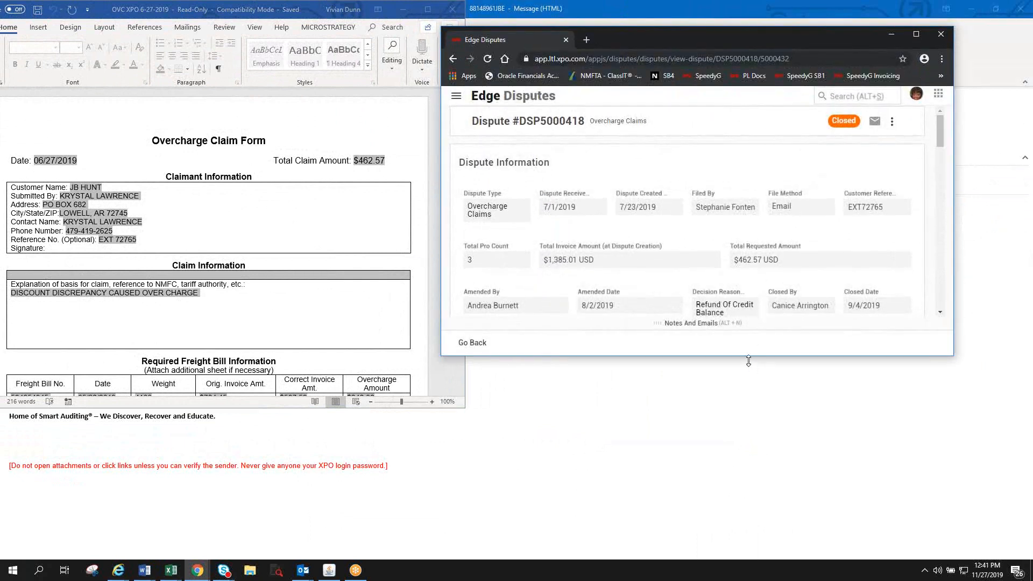
left_click_drag(753, 356, 759, 421)
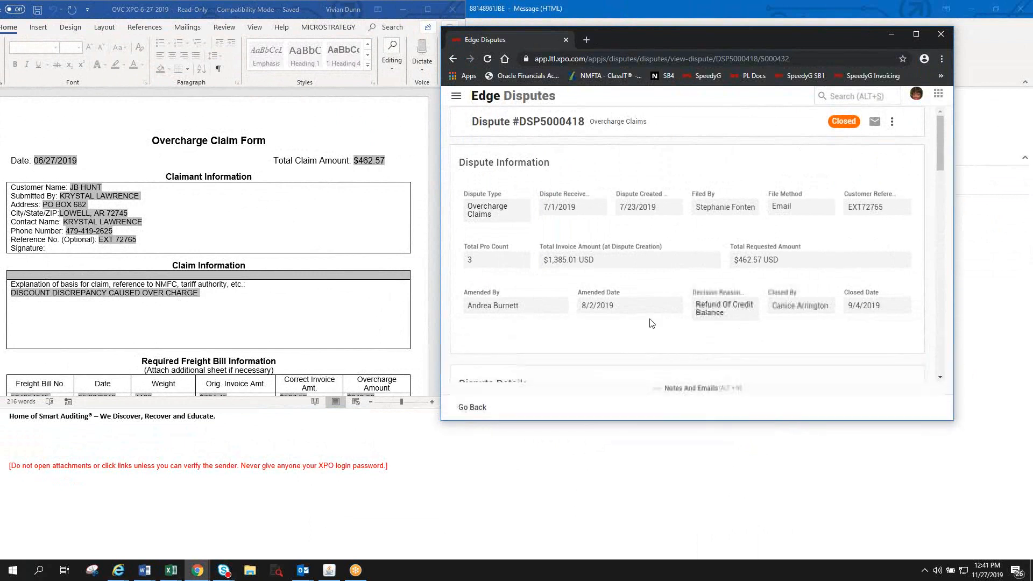
left_click_drag(454, 184, 475, 184)
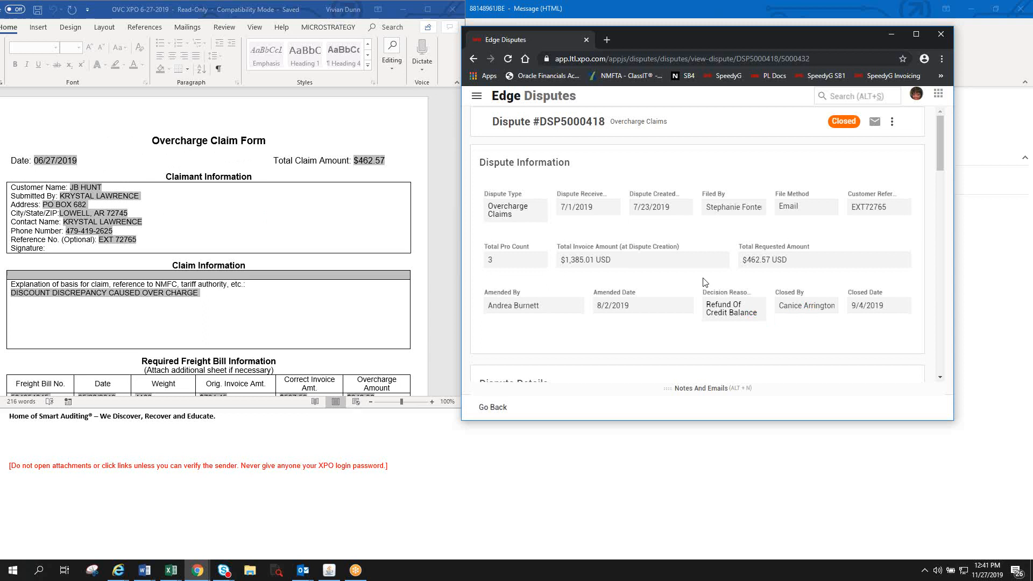
scroll(703, 281, "down", 6)
scroll(703, 278, "down", 1)
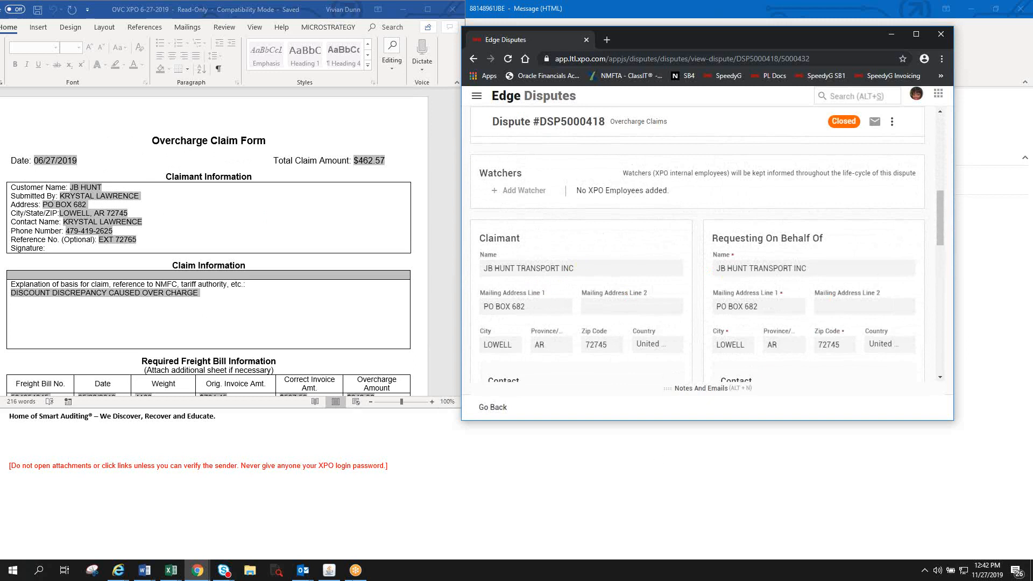
- Switch to Outlook and search the LTL Overcharge Claims mailbox for "condata"
mouse_move(302, 574)
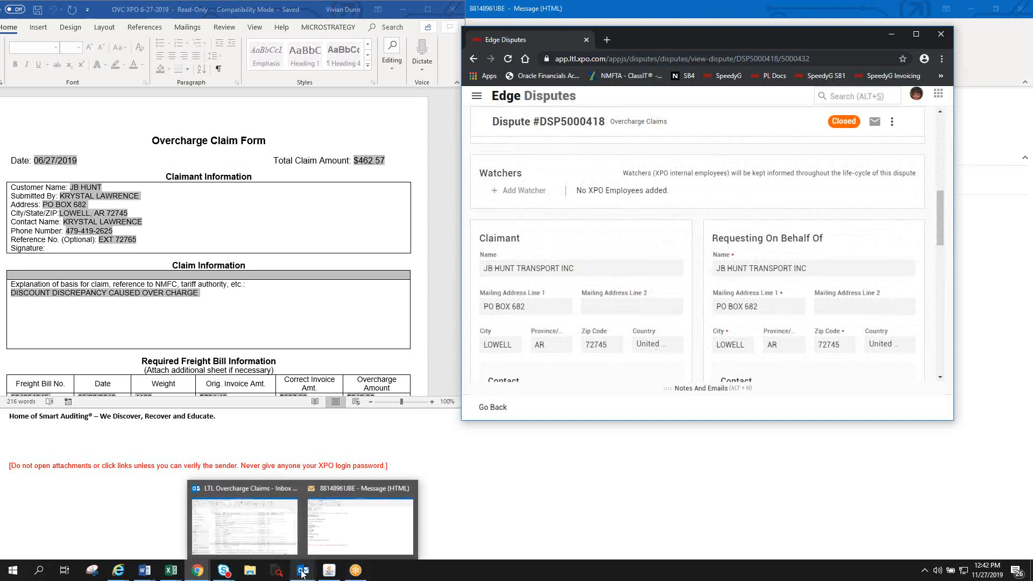
left_click(259, 537)
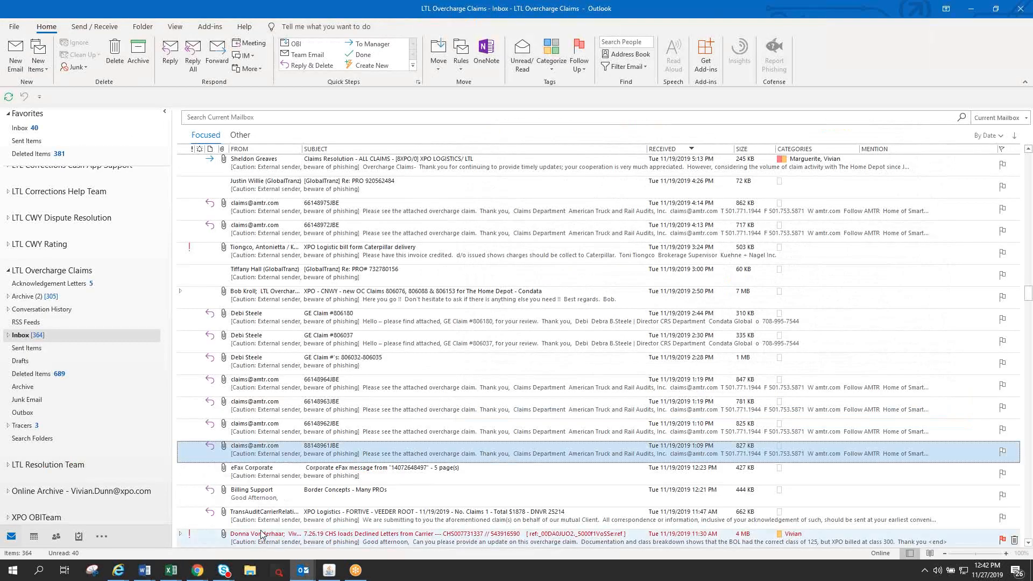
scroll(330, 464, "down", 4)
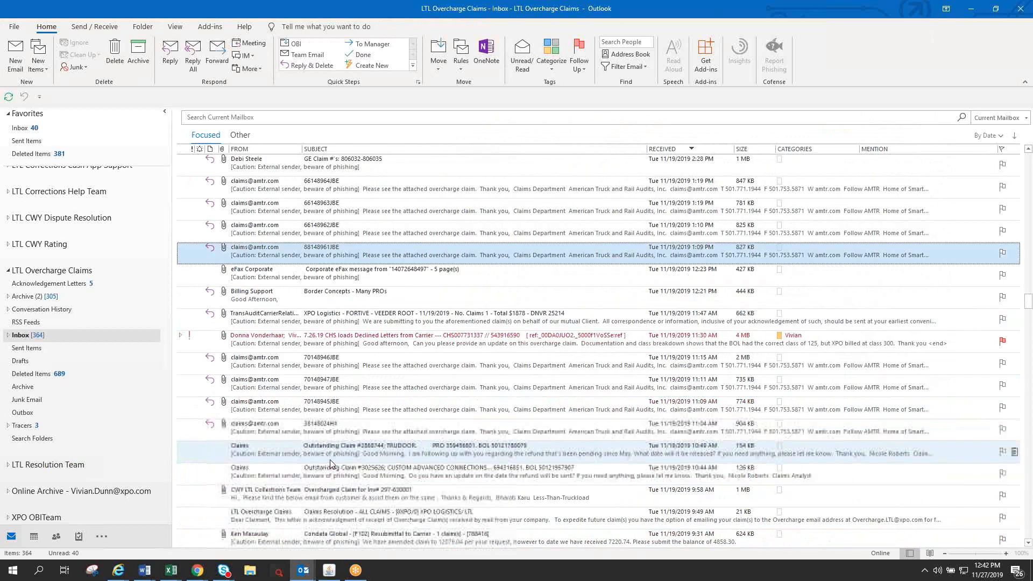
scroll(330, 463, "down", 4)
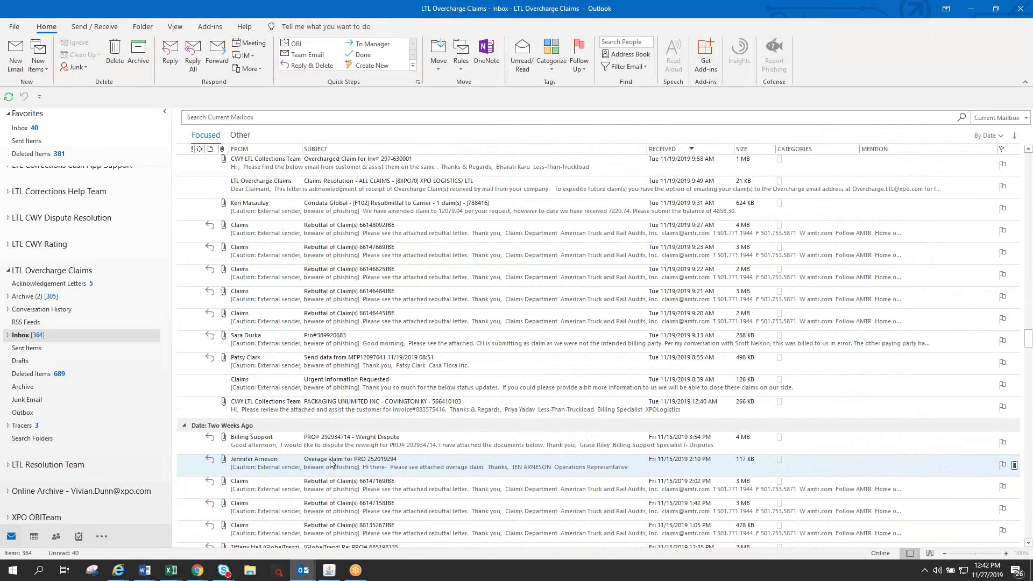
scroll(330, 464, "up", 4)
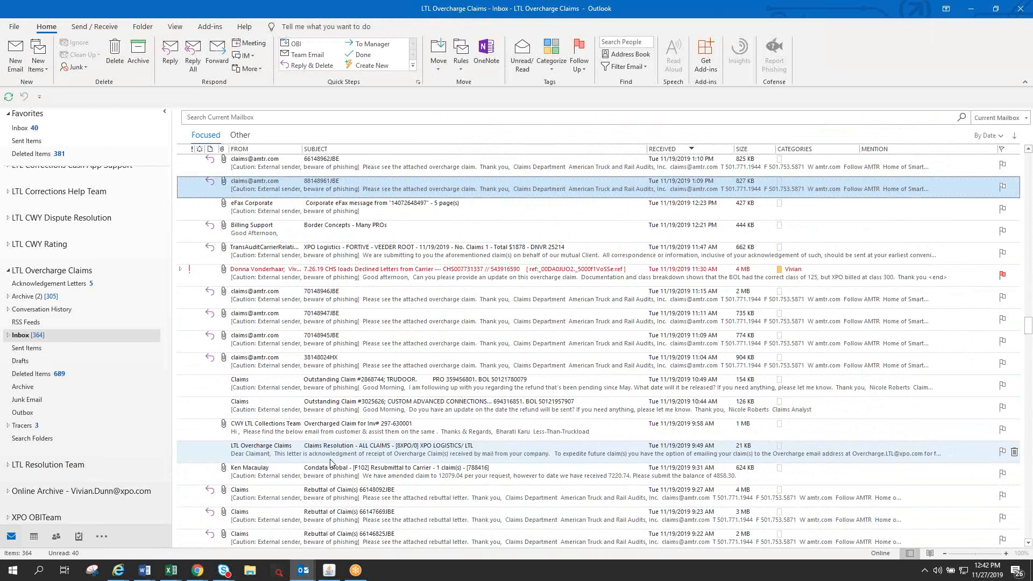
left_click(219, 117)
type("condata")
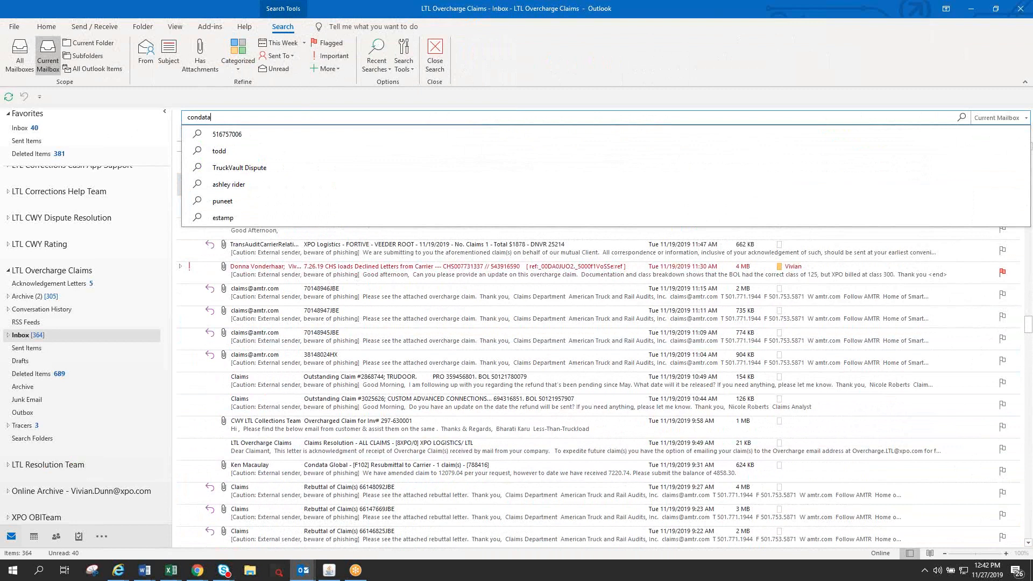
key("Return")
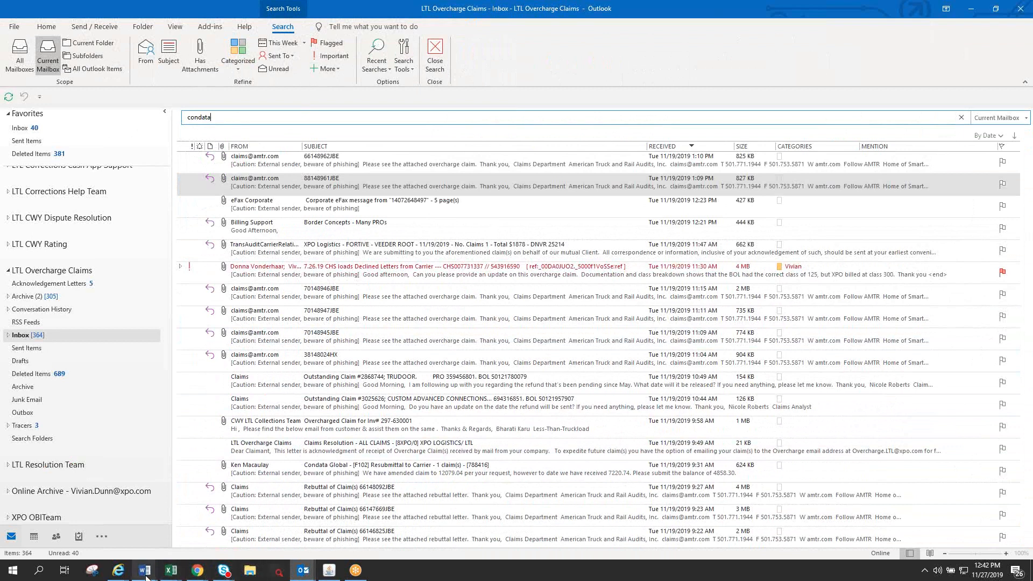
- Switch back to Word and bring the OVC XPO 6-27-2019 claim form in front of Document1
mouse_move(146, 575)
left_click(129, 532)
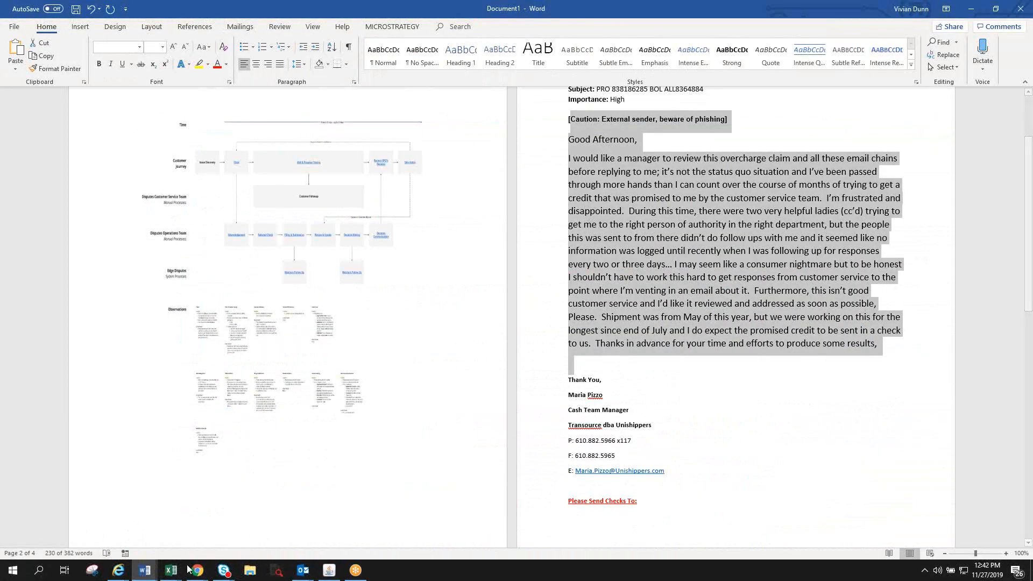
mouse_move(169, 576)
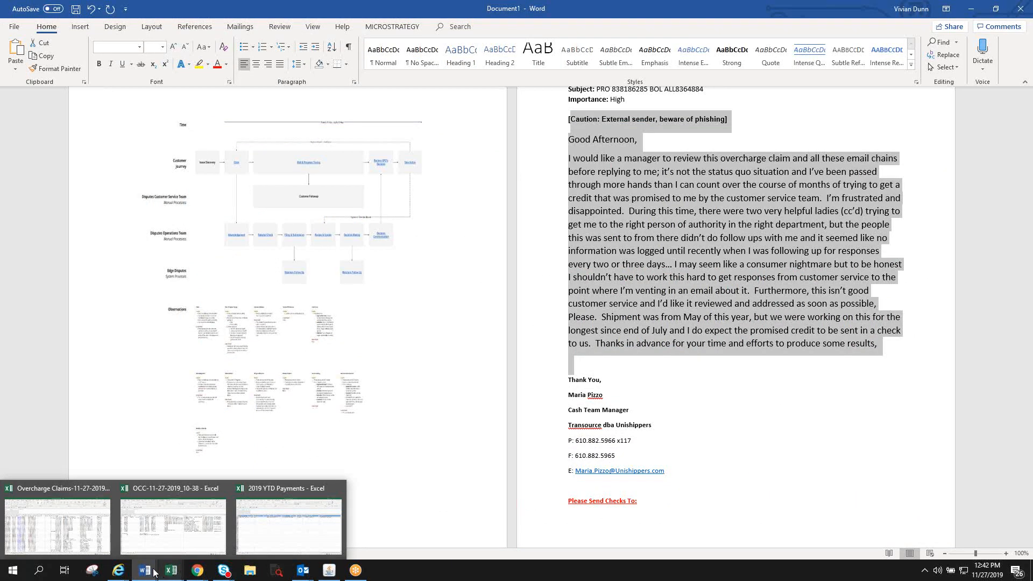
left_click(202, 524)
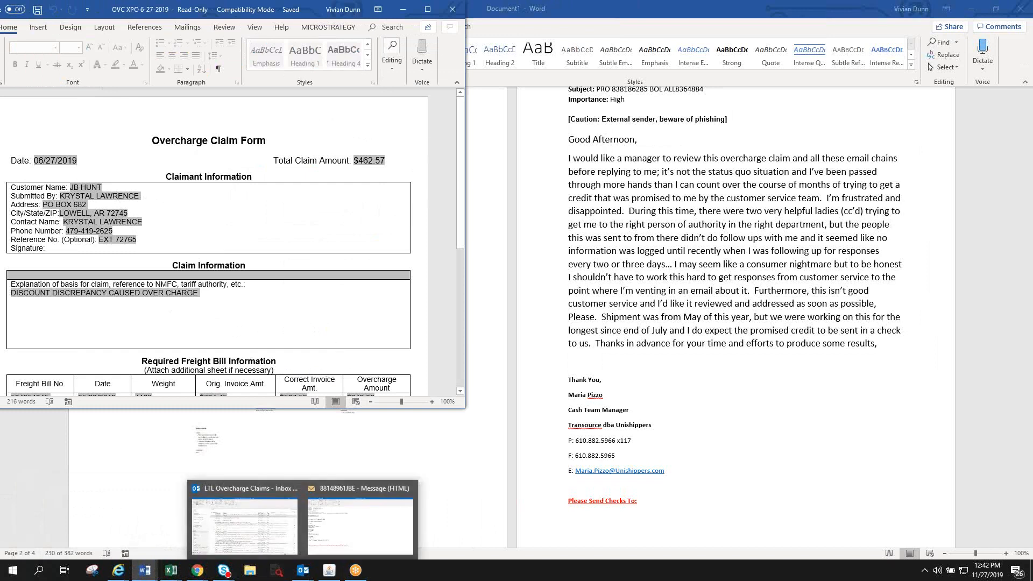
- Bring the Edge Disputes window back in Chrome and review the dispute's PRO entries and Upload Documents section
left_click(197, 570)
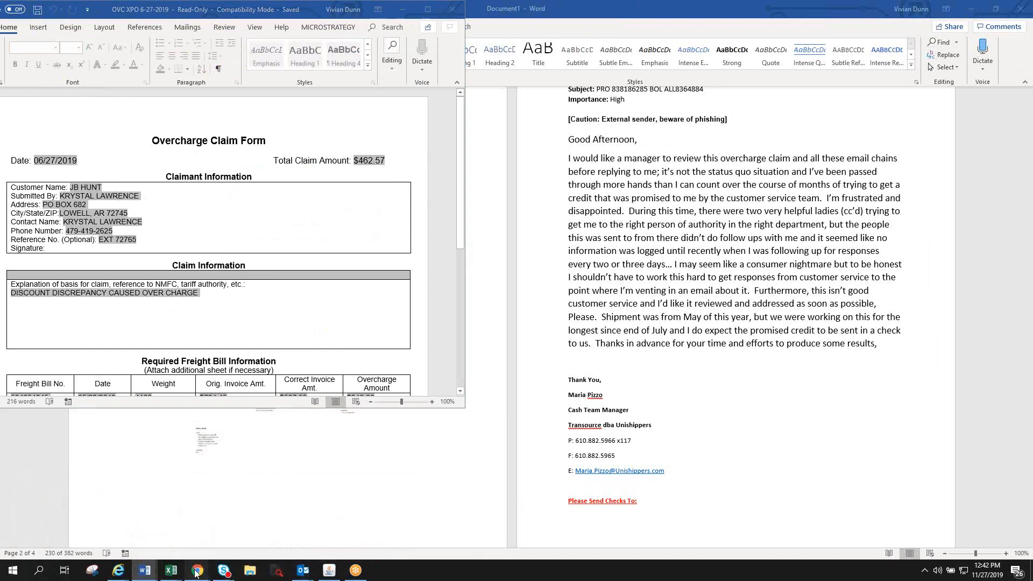
left_click(235, 548)
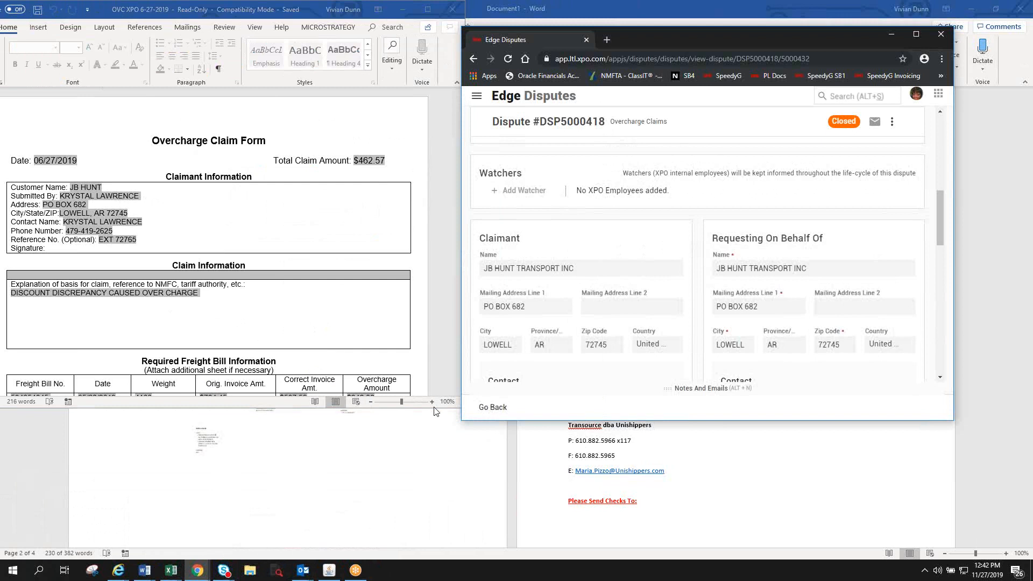
scroll(712, 331, "down", 10)
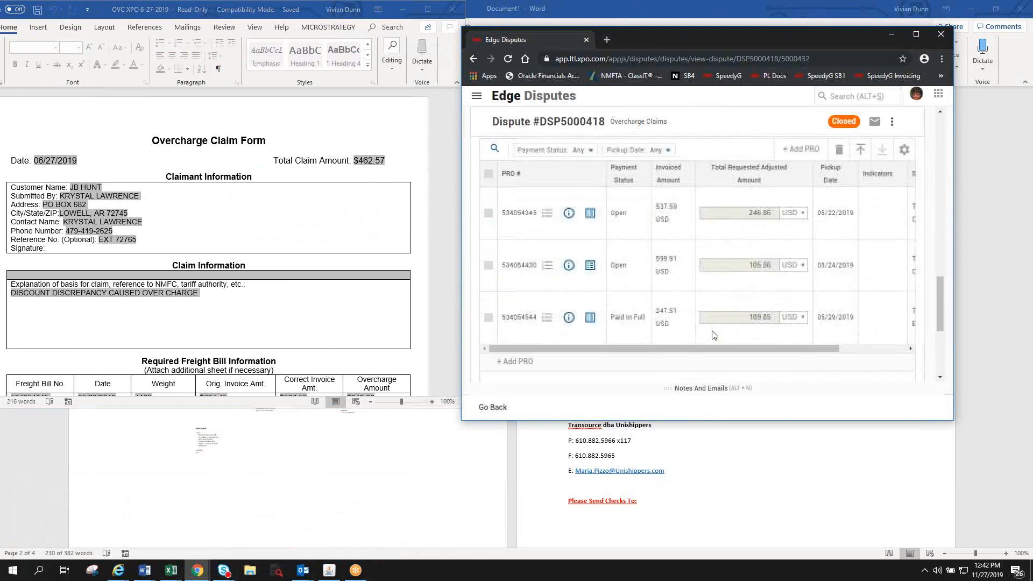
scroll(714, 335, "down", 4)
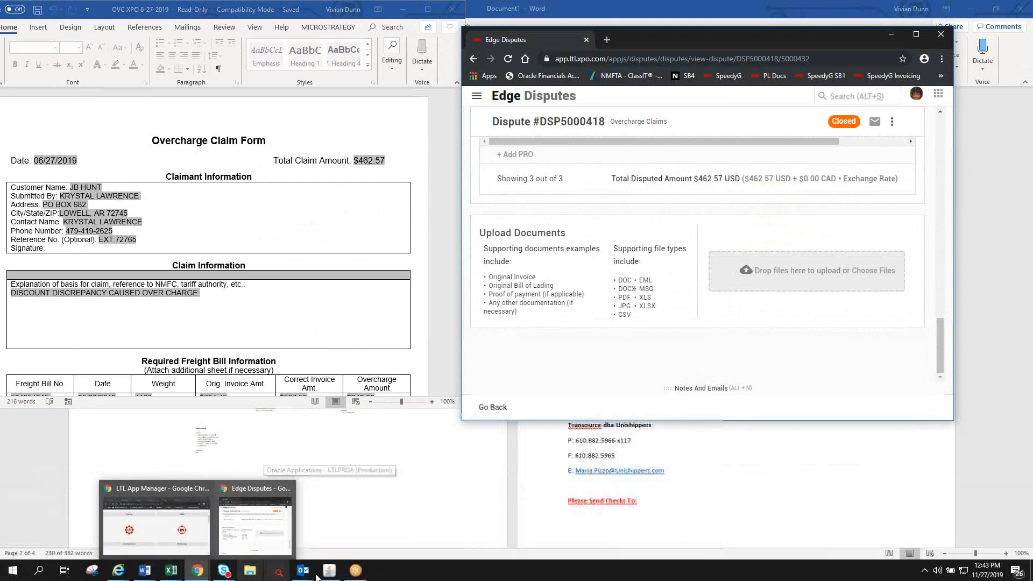
- Minimize the Edge Disputes and claim form windows, and close Document1 without saving
mouse_move(299, 575)
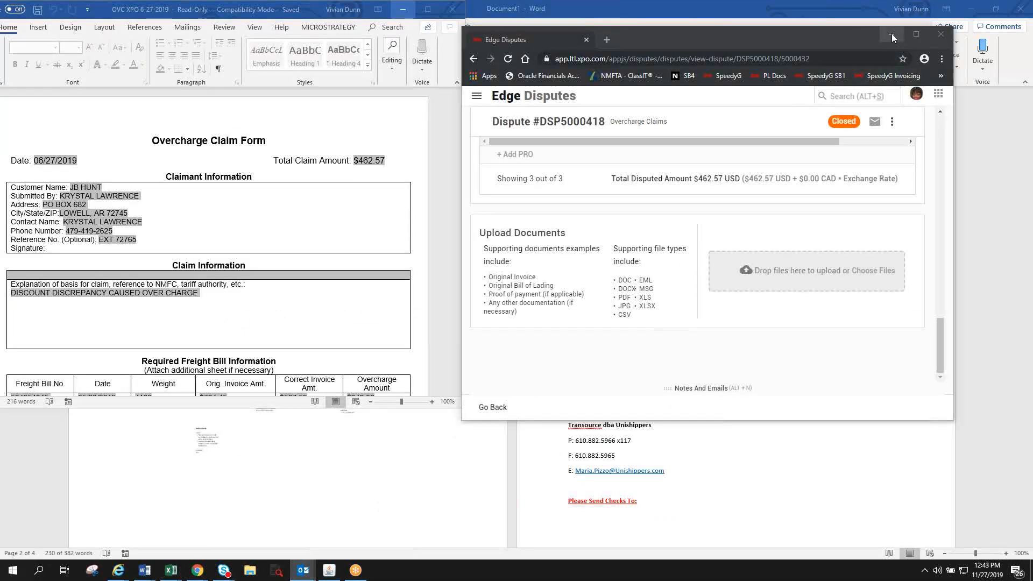
left_click(892, 37)
left_click(403, 9)
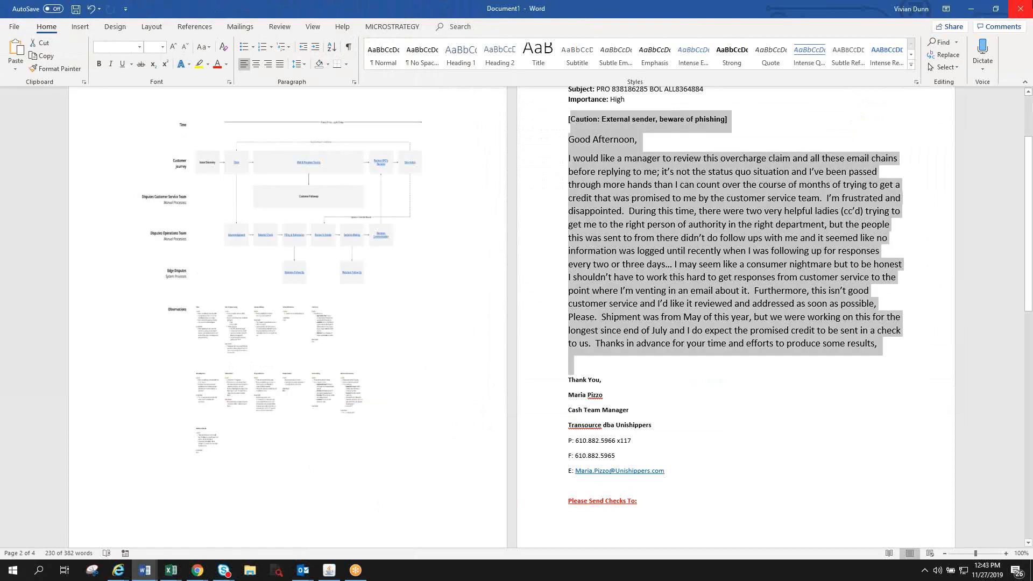
left_click(1020, 8)
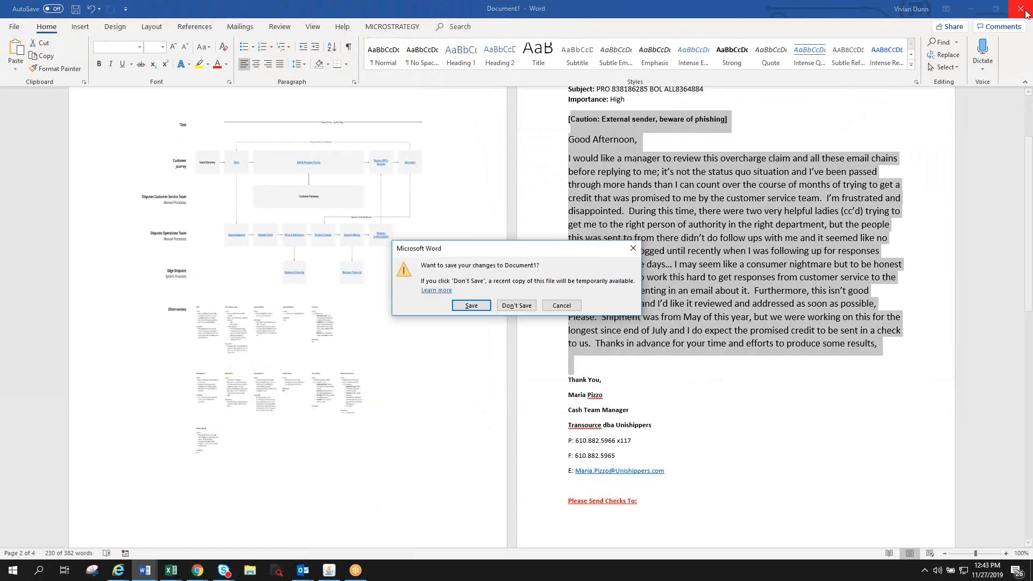
left_click(516, 305)
- Return to Outlook, retry the "condata" mailbox search, and clear the search
left_click(303, 571)
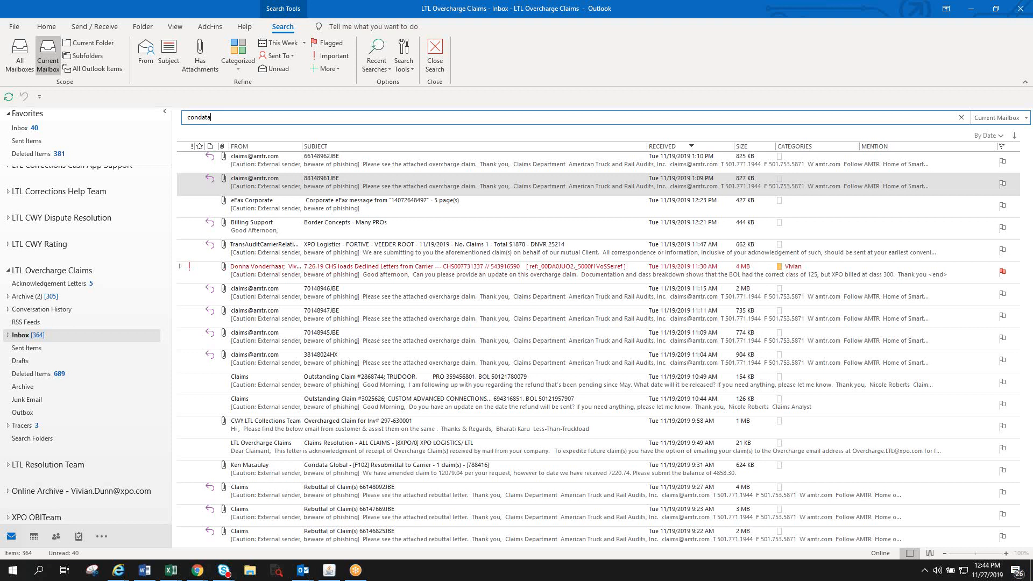
key("Return")
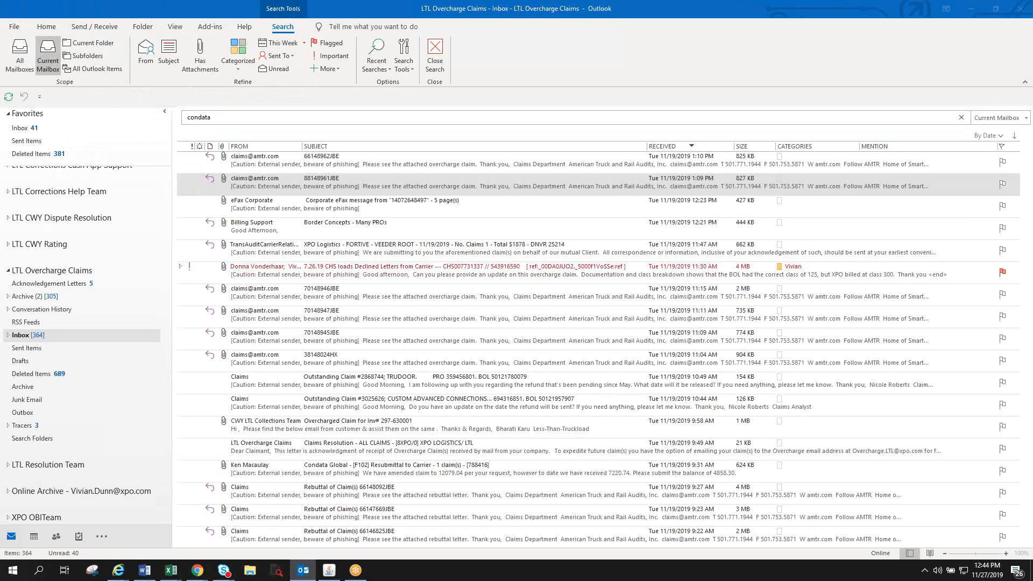
key("Escape")
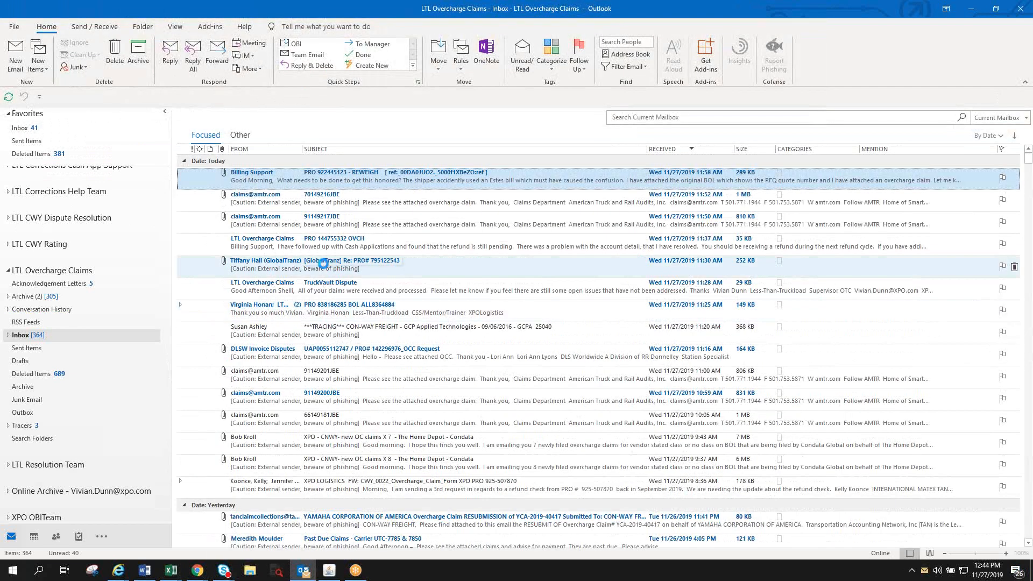
- End the Microsoft Outlook task in Task Manager, and minimize the Task Manager and Skype for Business contacts windows
key("ctrl+shift+Escape")
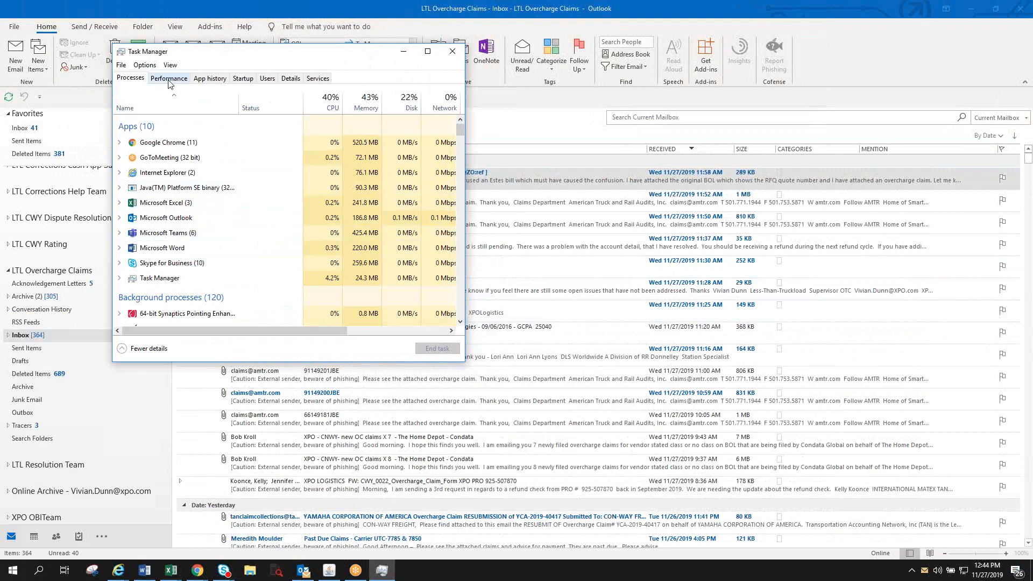
left_click(151, 220)
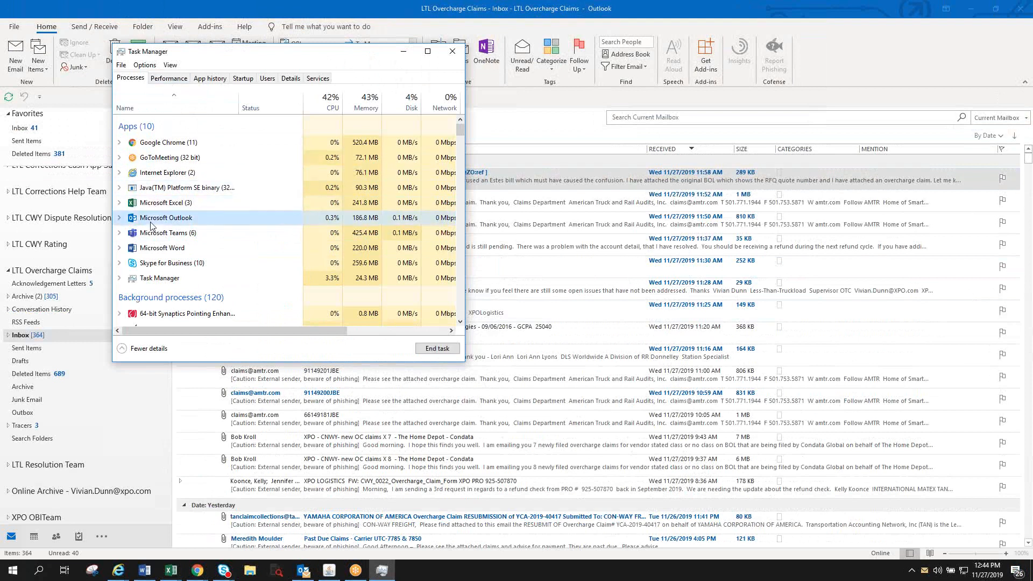
left_click(444, 348)
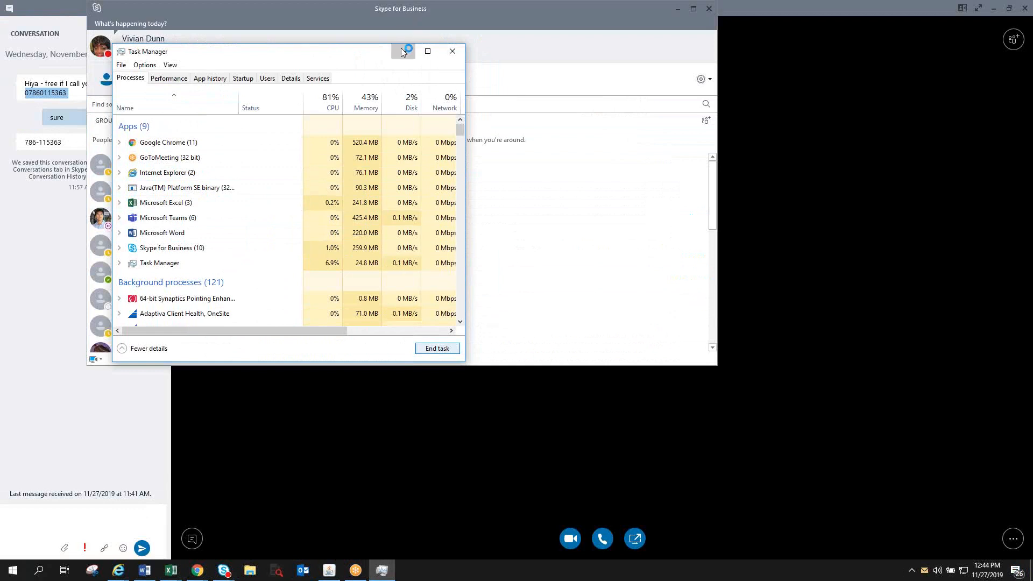
left_click(403, 51)
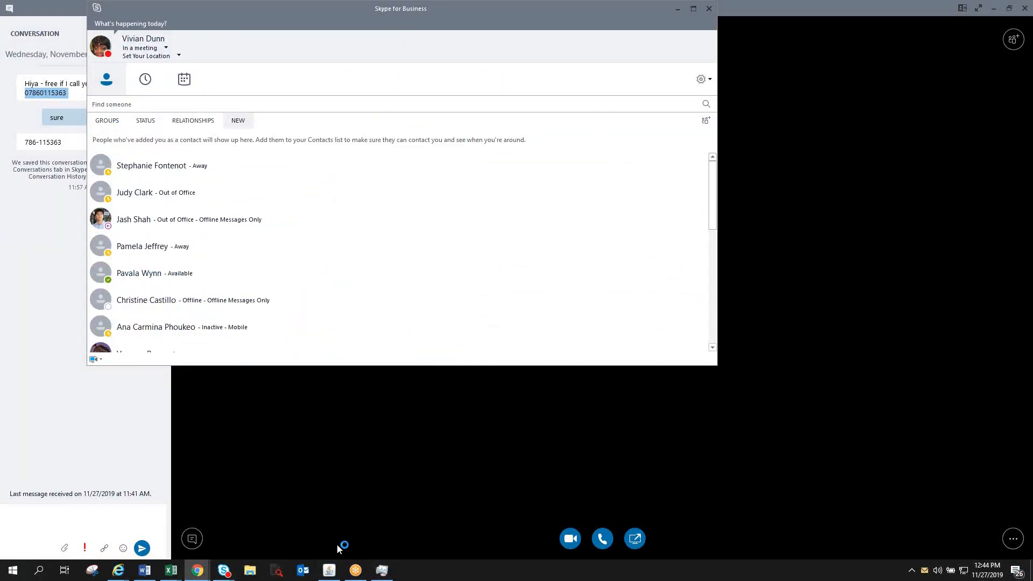
left_click(678, 10)
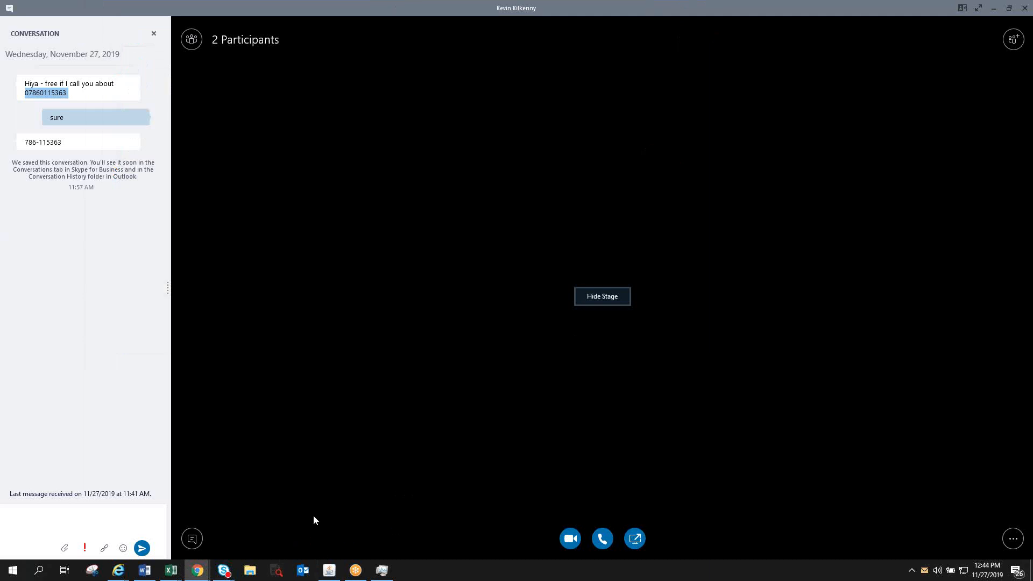
- Relaunch Outlook and open the LTL Overcharge Claims inbox
left_click(304, 565)
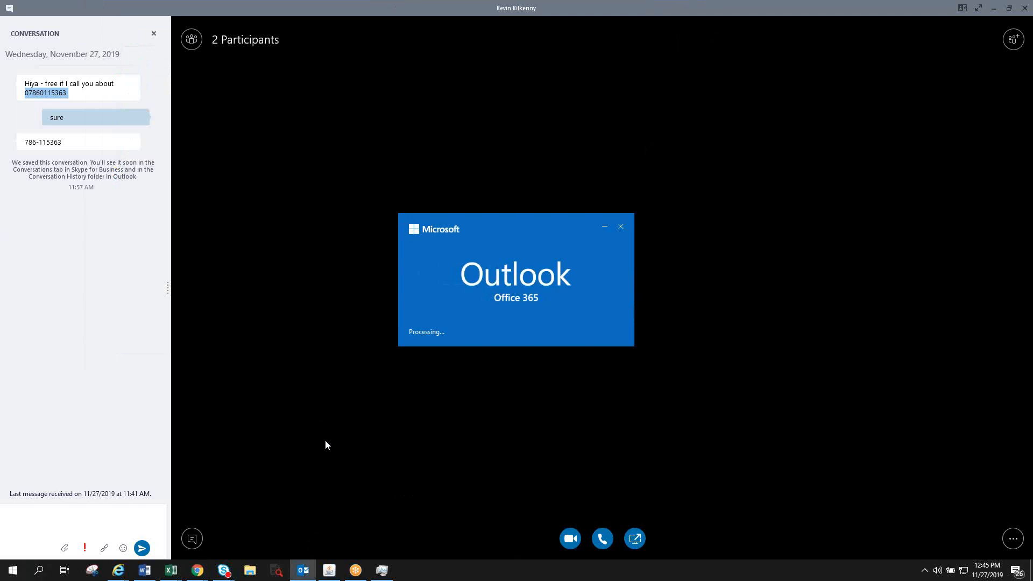
scroll(85, 422, "down", 10)
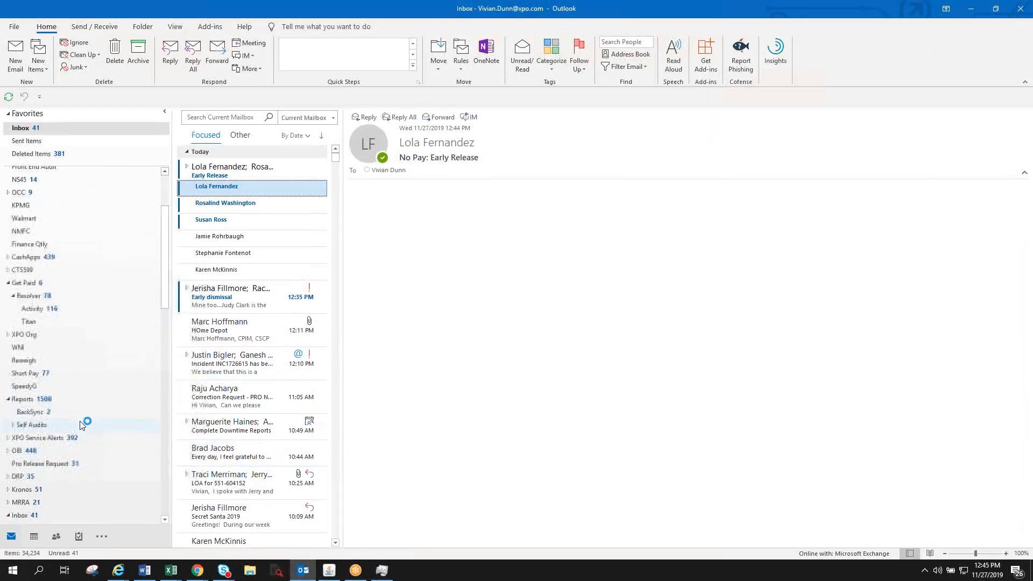
scroll(54, 404, "down", 5)
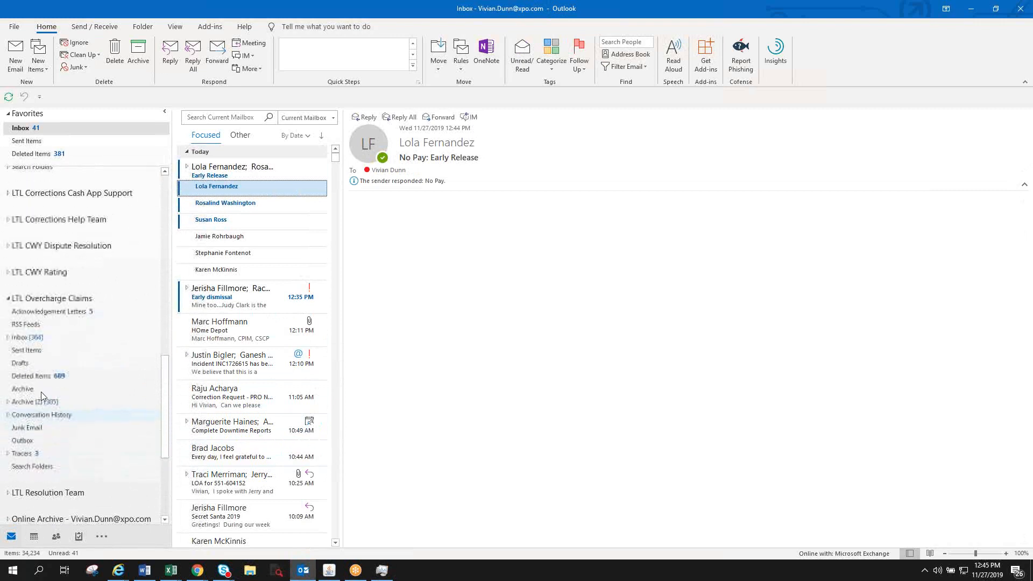
left_click(18, 339)
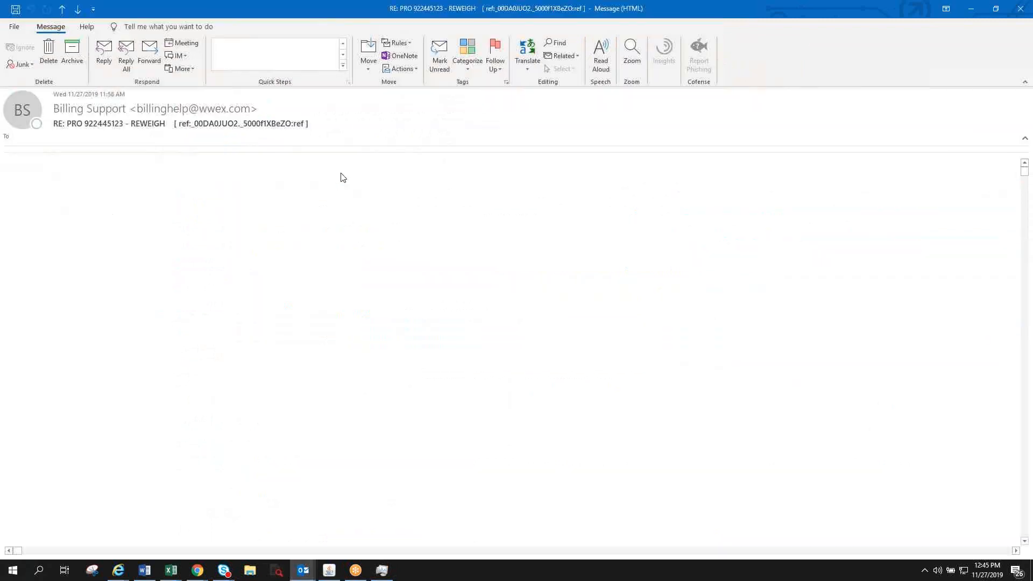
- Open the OCC PRO claim form PDF attached to the Billing Support reweigh email and reposition its window over the message
left_click(225, 160)
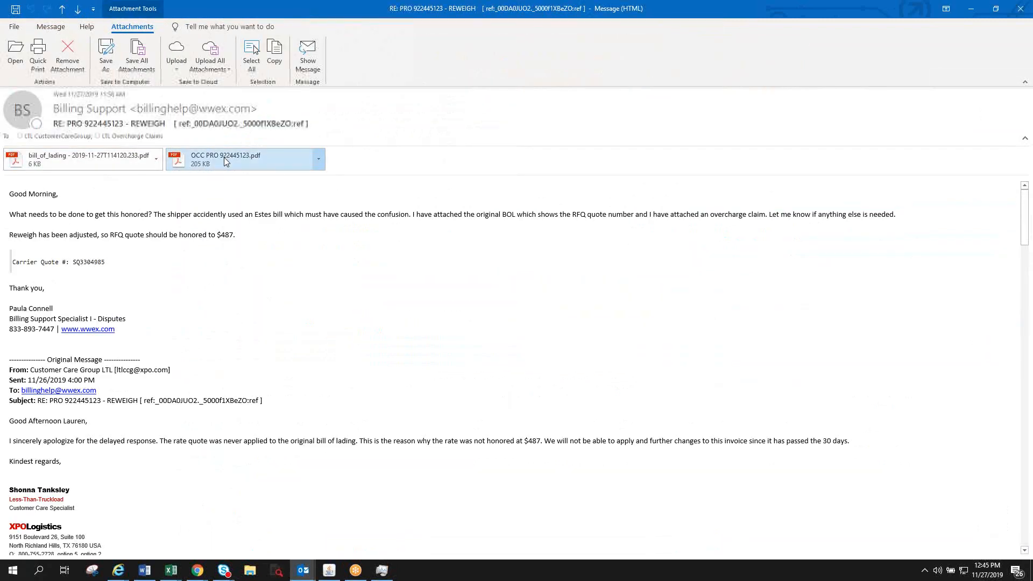
double_click(225, 161)
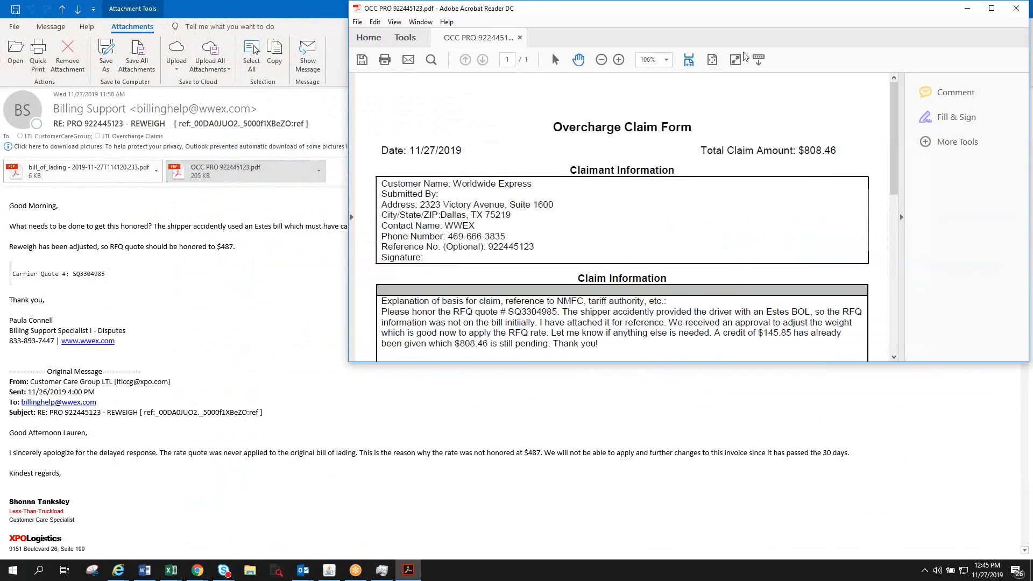
left_click_drag(680, 15, 491, 54)
- Review the claim form's freight bill, claim and claimant information, and close the form and its email
scroll(611, 215, "down", 5)
scroll(611, 215, "down", 5)
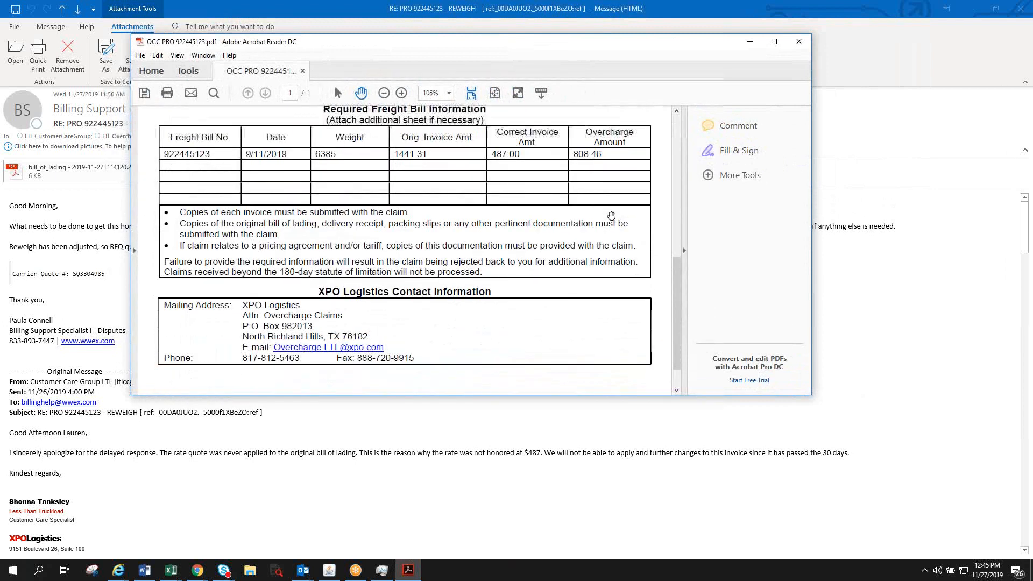
scroll(612, 216, "up", 5)
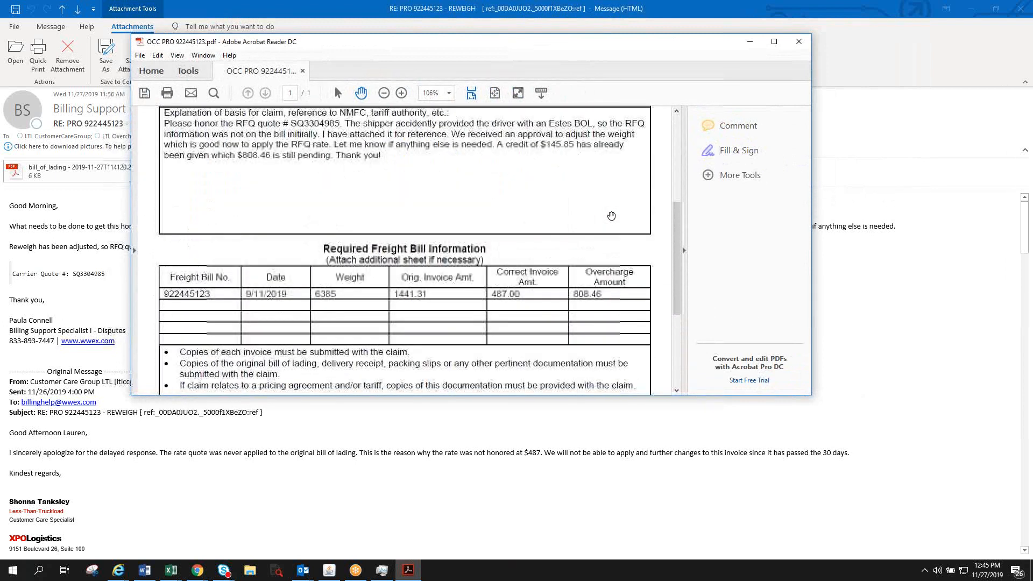
scroll(611, 216, "up", 3)
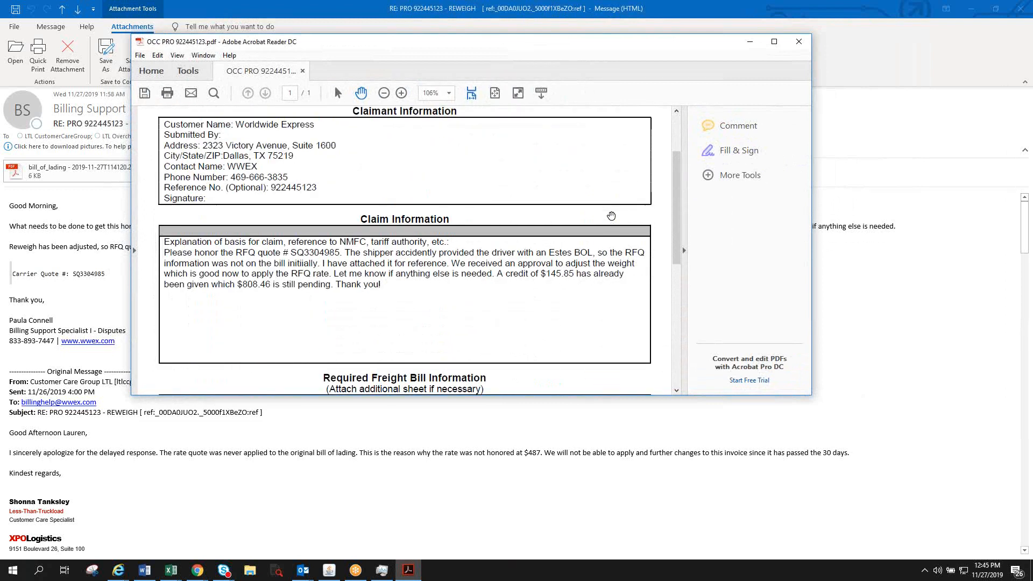
scroll(612, 216, "up", 3)
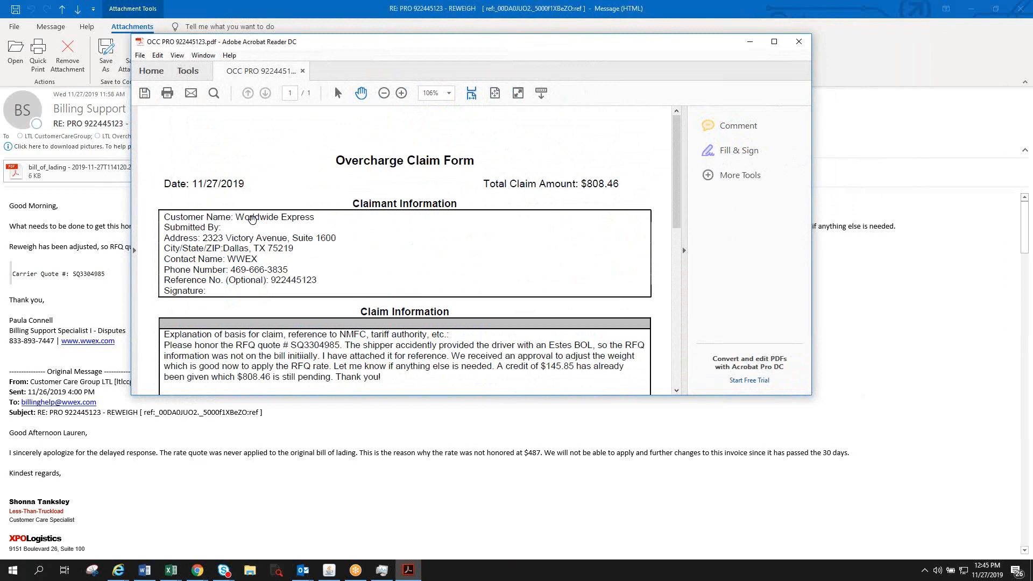
left_click(803, 46)
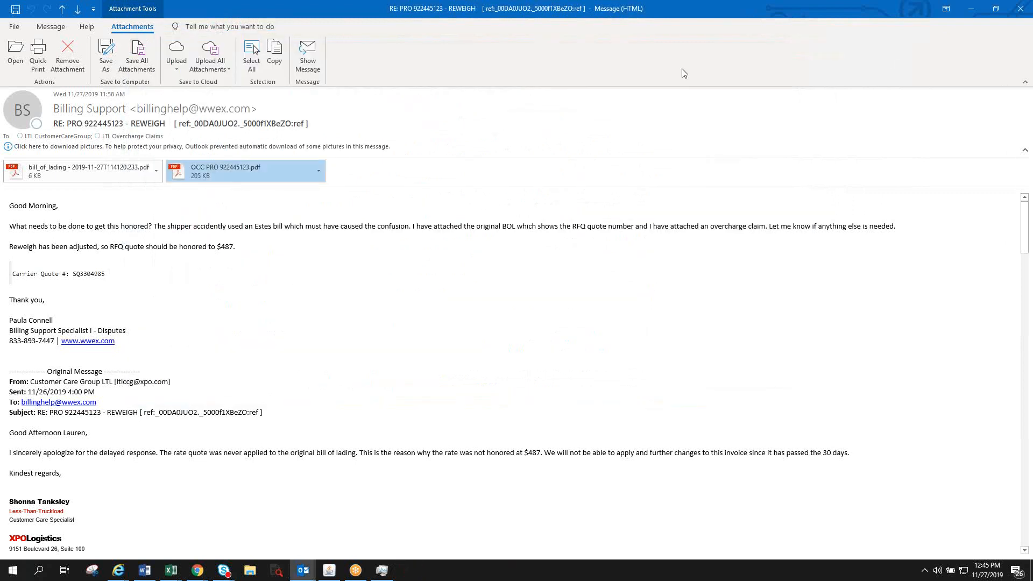
left_click(1021, 9)
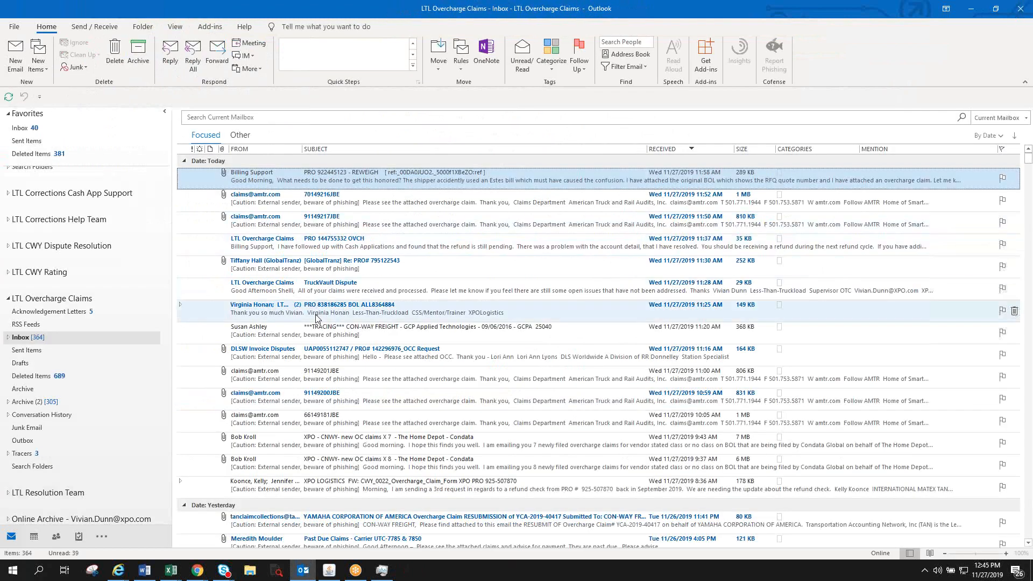
- Open the 70149216JBE email from AMTR and view its attached 70149216JBE.PDF in a maximized window
double_click(275, 199)
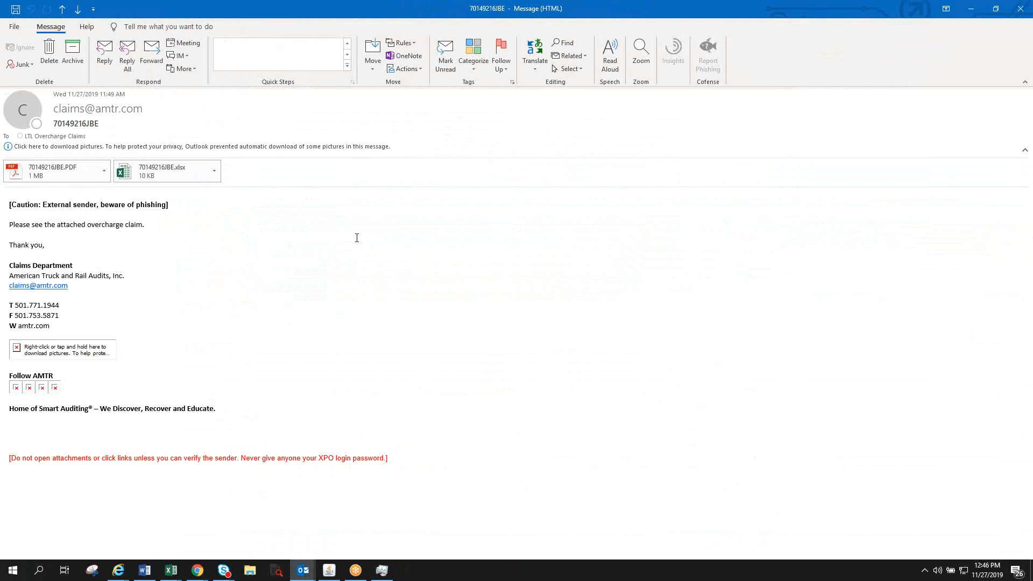
left_click(99, 175)
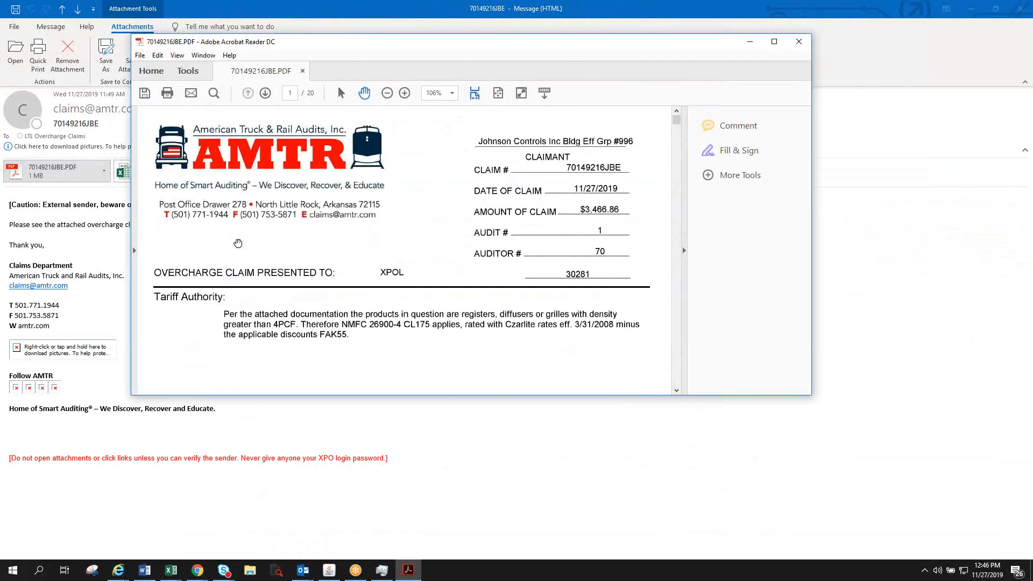
left_click(774, 41)
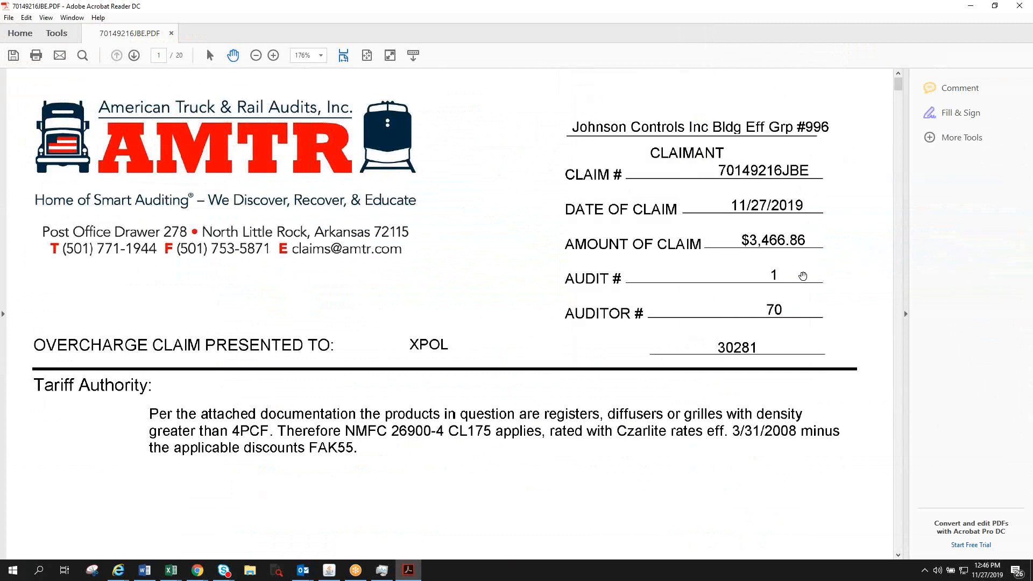
- Examine the AMTR claim's cover page, including the claim details, tariff authority, payment instructions and indemnity agreement
scroll(674, 251, "down", 1)
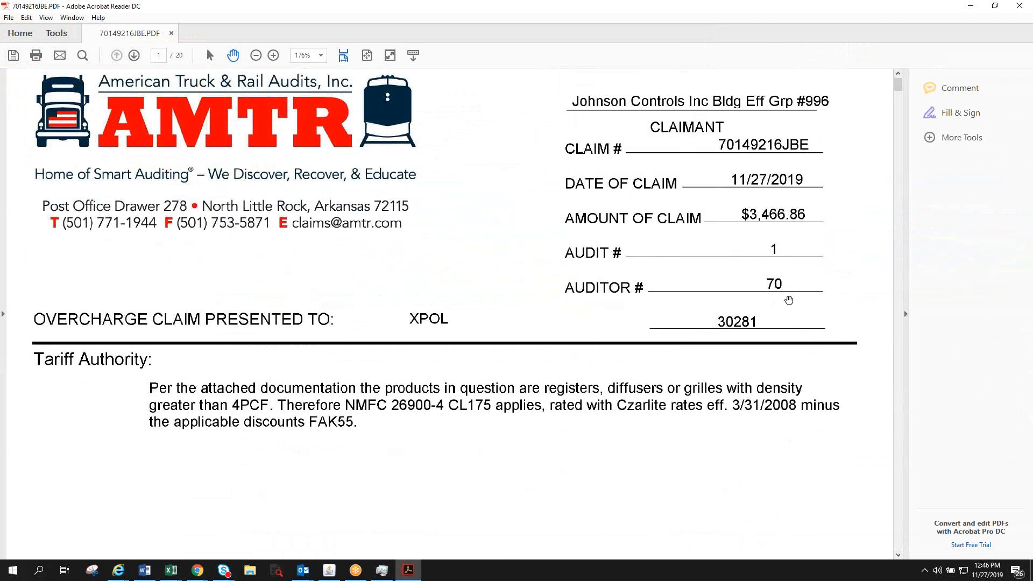
scroll(789, 300, "down", 2)
scroll(789, 300, "down", 1)
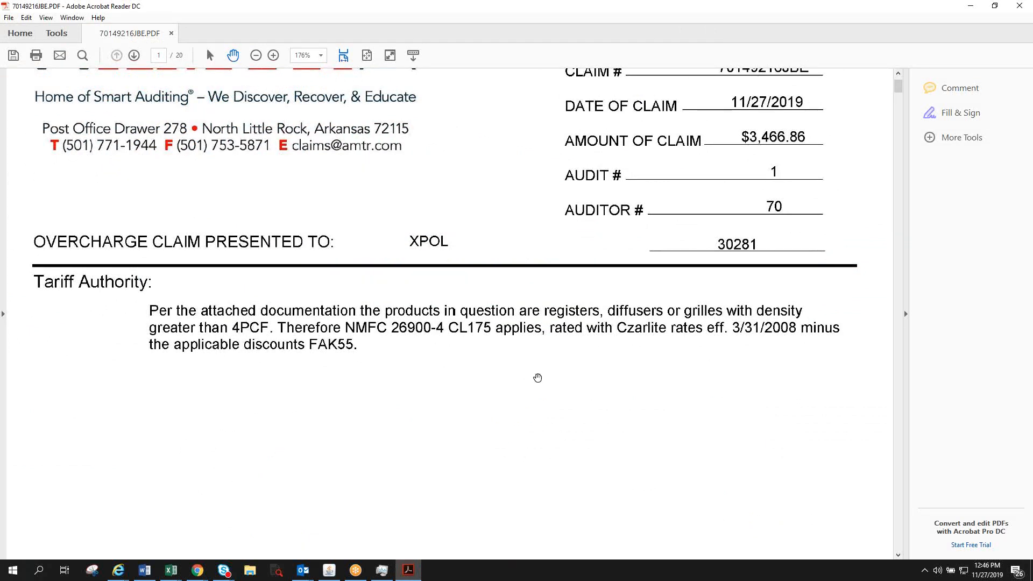
scroll(538, 377, "down", 15)
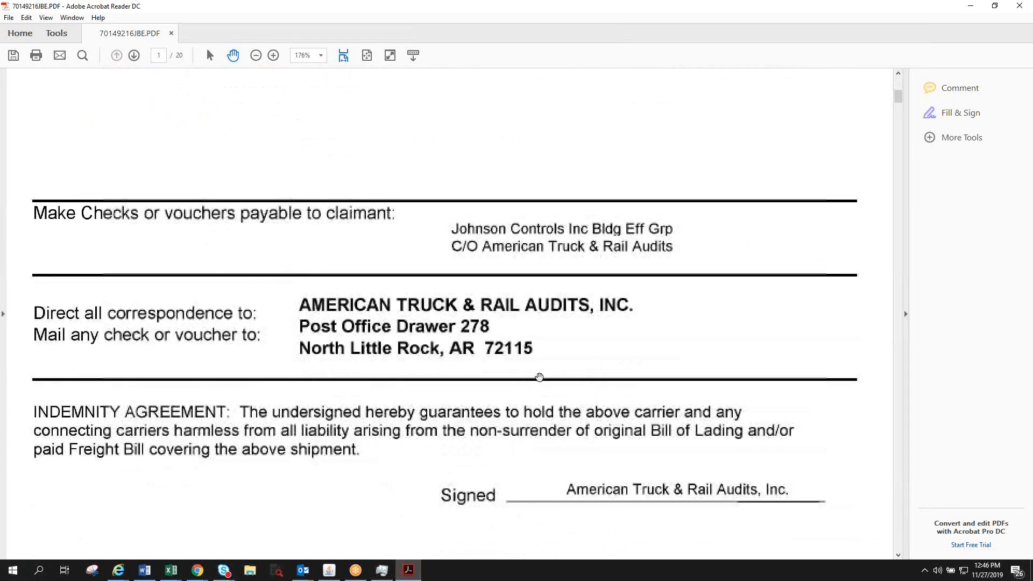
scroll(362, 359, "up", 3)
scroll(363, 359, "up", 12)
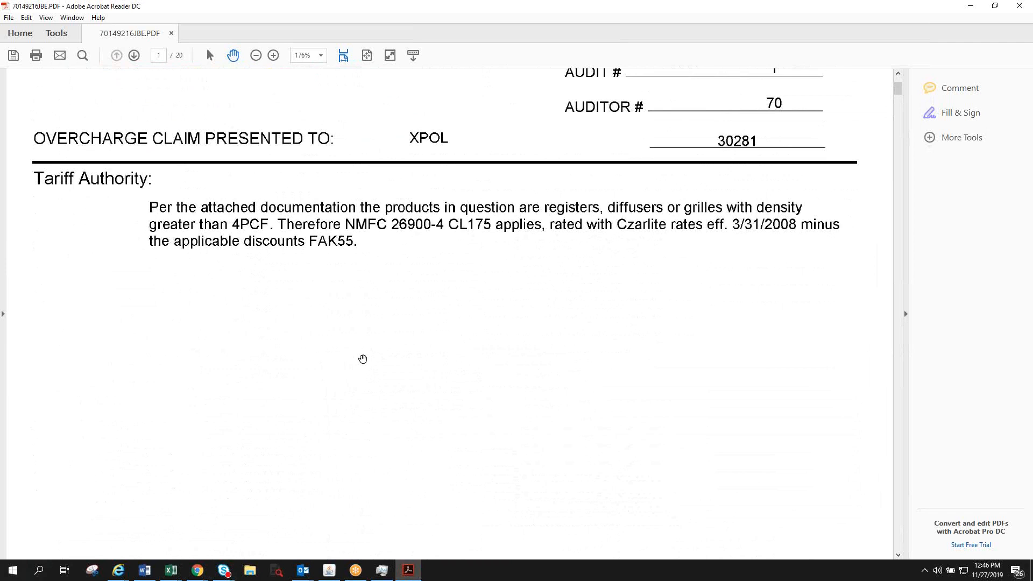
scroll(363, 359, "up", 8)
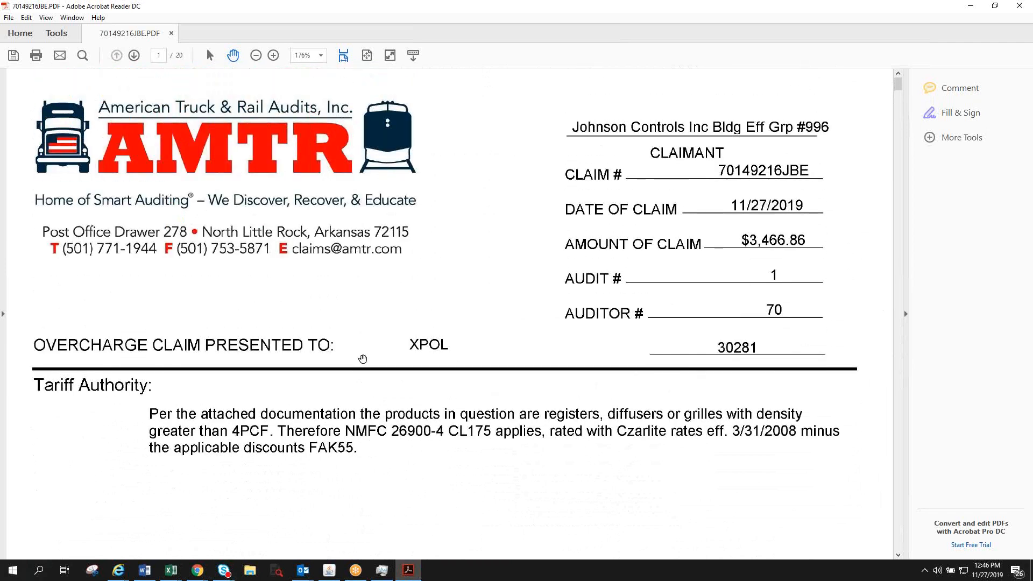
scroll(362, 359, "down", 20)
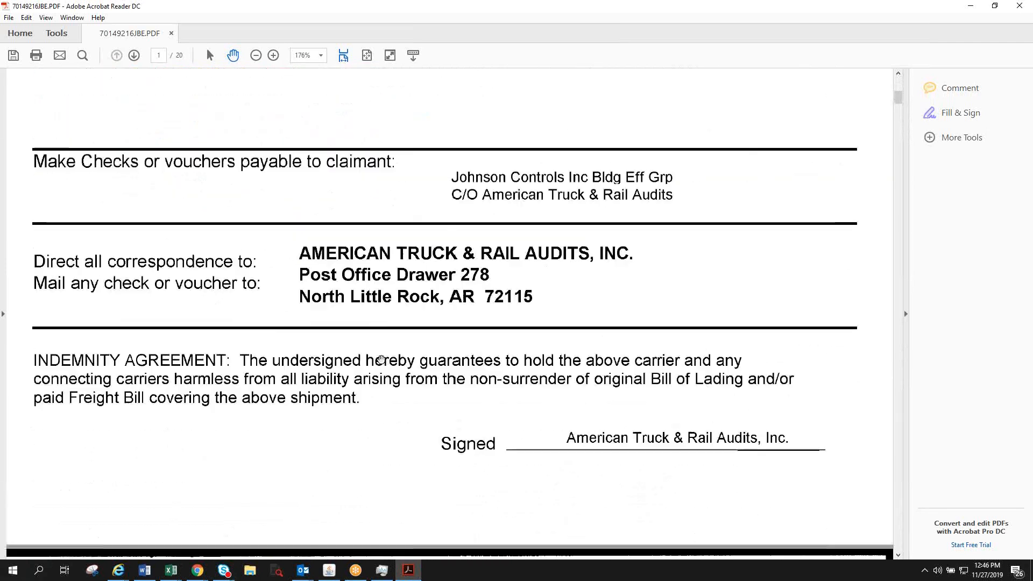
scroll(380, 359, "down", 19)
scroll(380, 359, "up", 12)
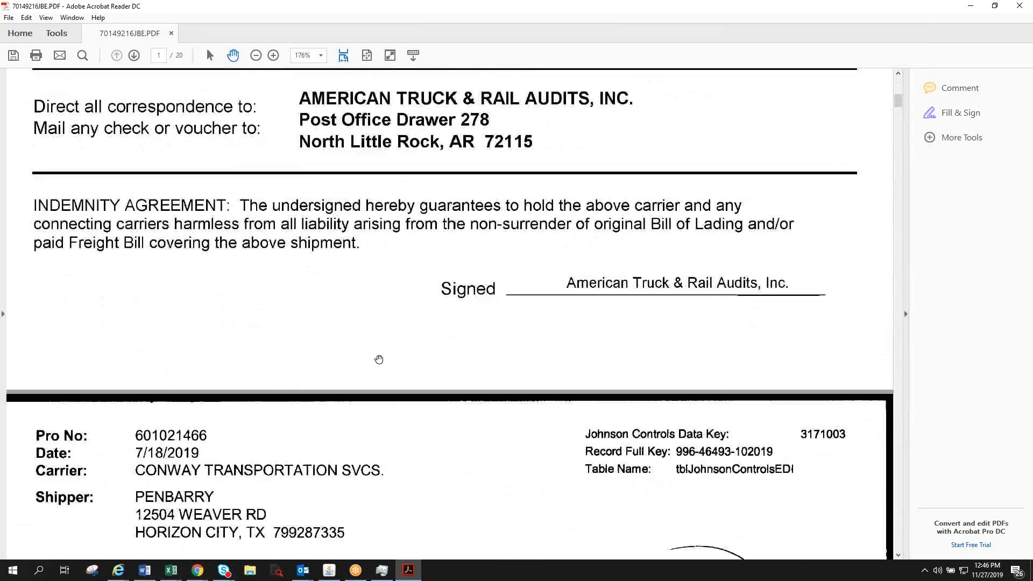
scroll(379, 359, "up", 20)
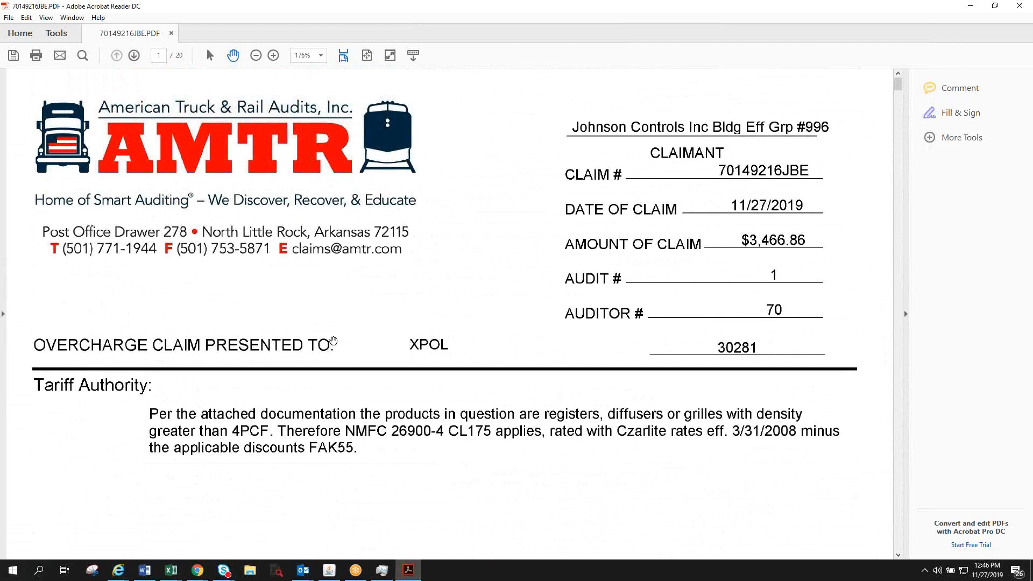
- Page through the AMTR claim's shipment documents up to page 8, return to the cover page, and recheck the tariff authority
left_click(133, 56)
left_click(133, 56)
left_click(134, 56)
left_click(133, 56)
left_click(134, 56)
left_click(133, 56)
left_click(134, 56)
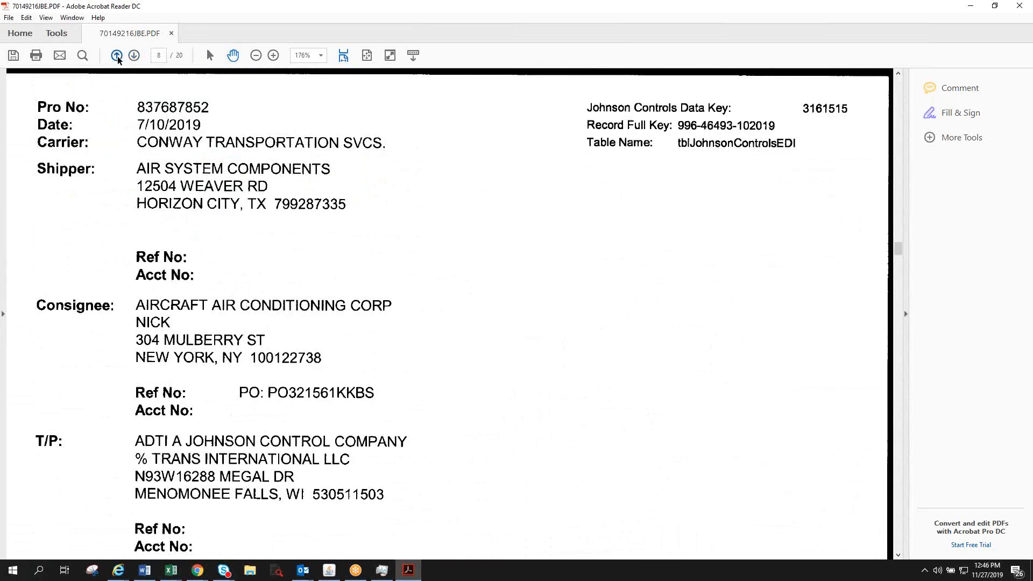
left_click(117, 56)
left_click(117, 56)
left_click(117, 55)
left_click(116, 56)
left_click(117, 56)
left_click(117, 56)
left_click(116, 56)
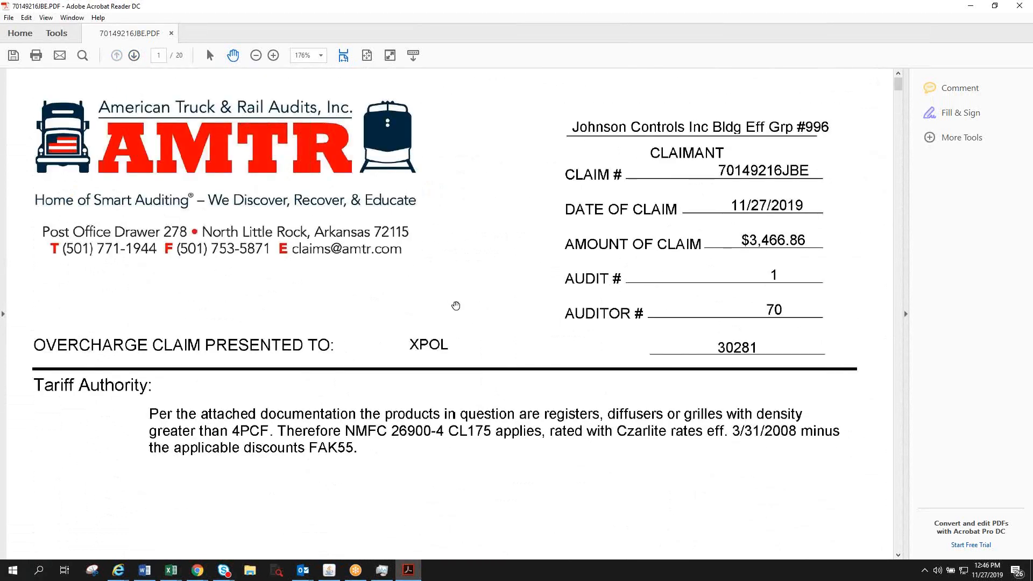
scroll(610, 321, "down", 3)
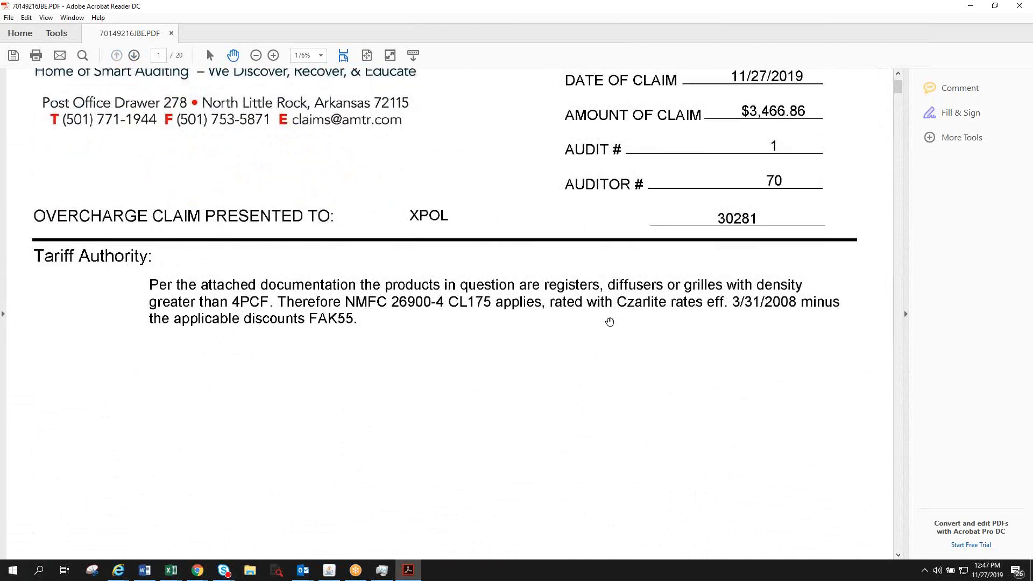
scroll(609, 322, "up", 3)
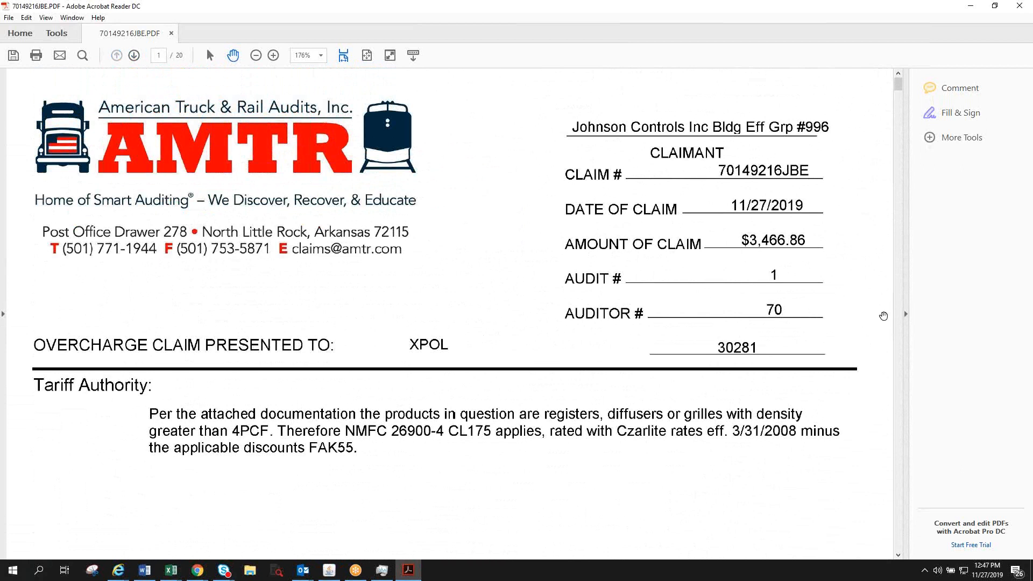
- Close the AMTR claim PDF and its email, and open the GlobalTranz email with the attached XPO OVC form
left_click(1017, 9)
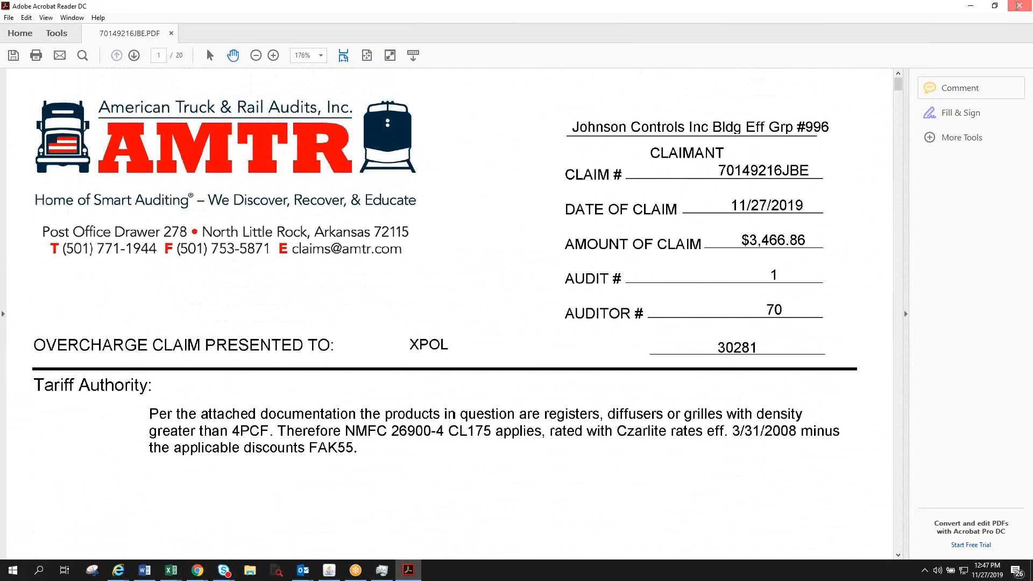
left_click(1021, 10)
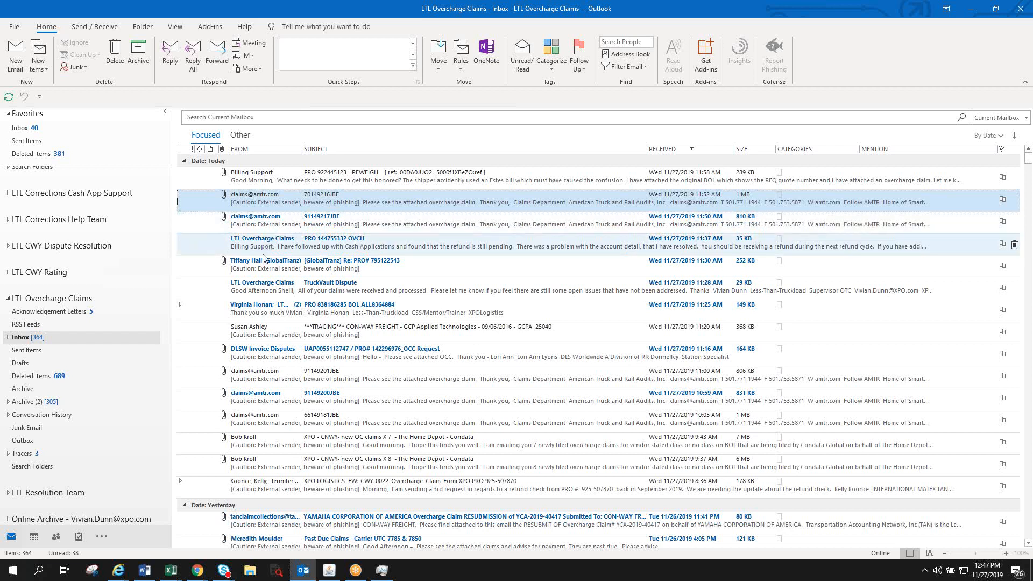
left_click(260, 265)
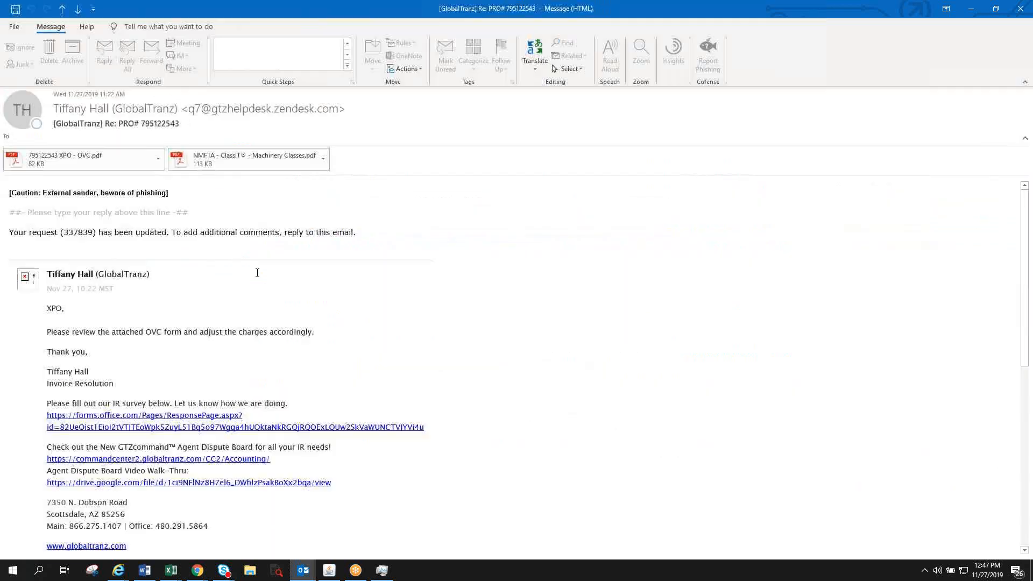
- Open the attached XPO OVC PDF, decline the trusted certificates update, and read the GlobalTranz overcharge claim form through to the XPO contact information
left_click(73, 171)
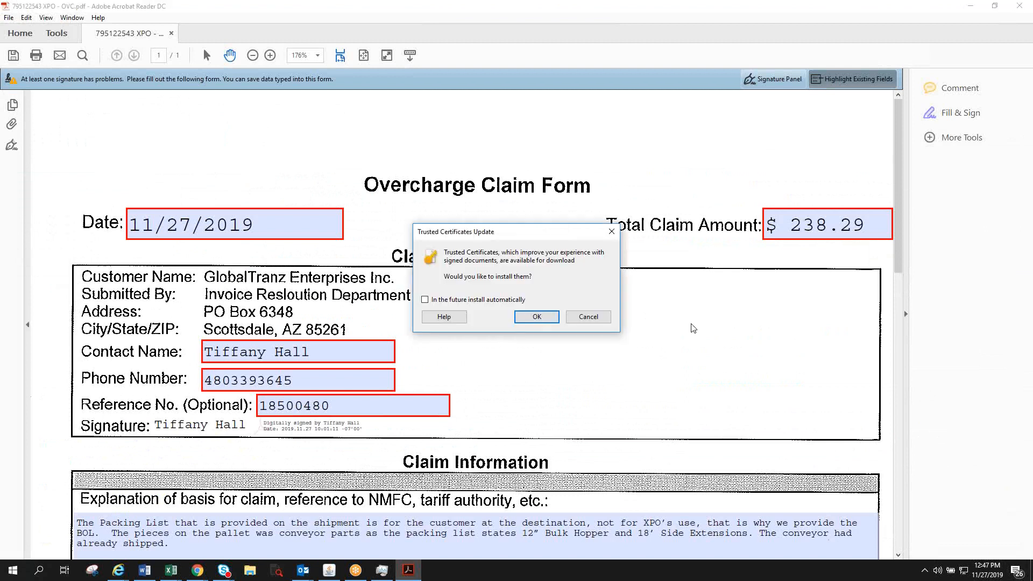
left_click(592, 317)
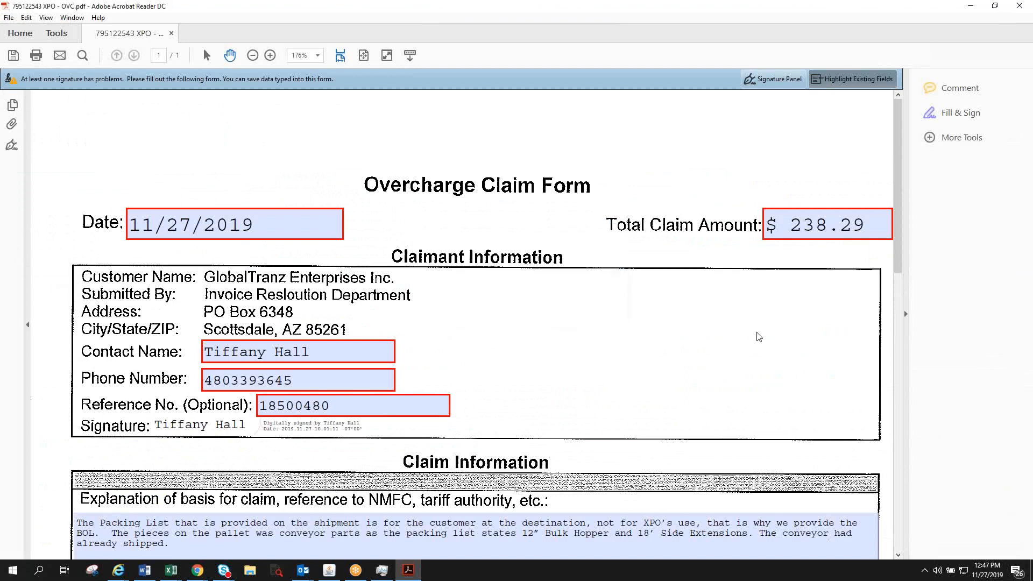
scroll(755, 331, "down", 1)
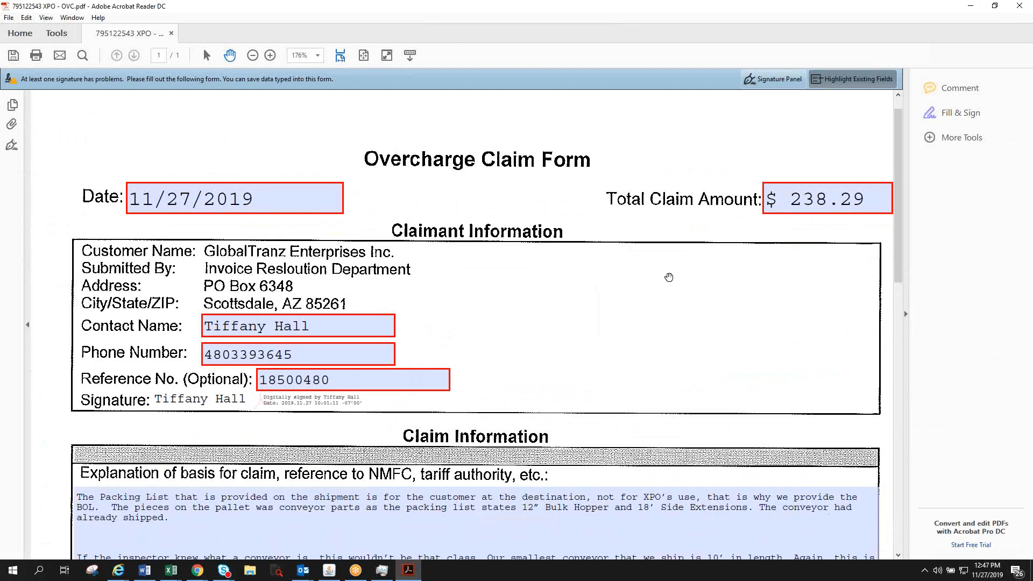
scroll(668, 277, "down", 10)
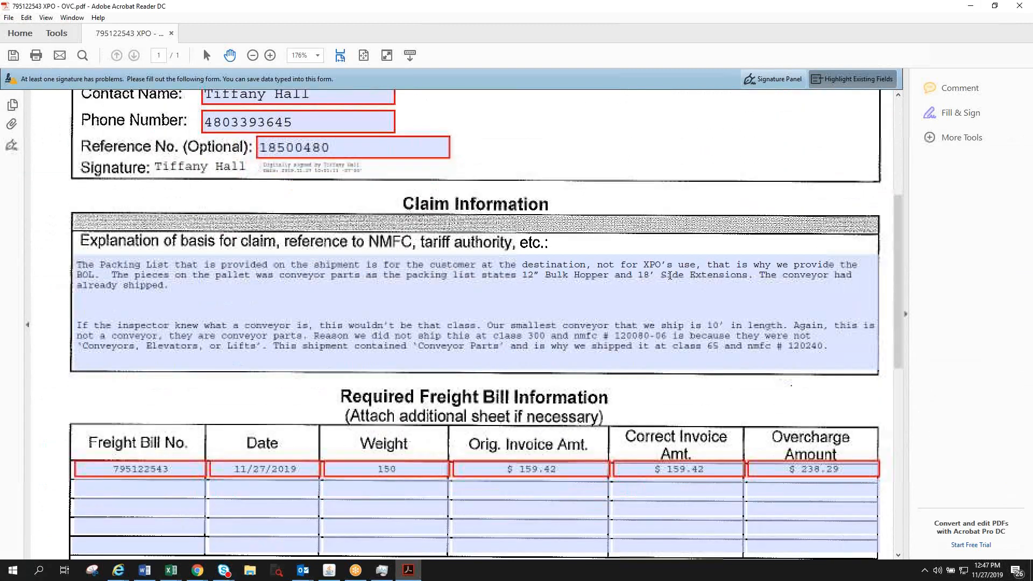
scroll(670, 275, "down", 12)
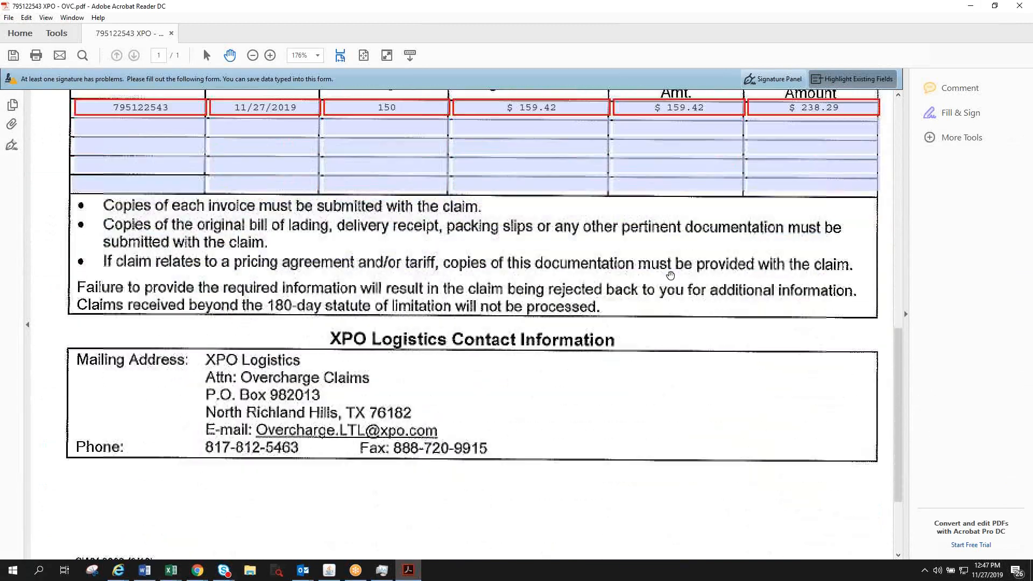
scroll(670, 276, "up", 20)
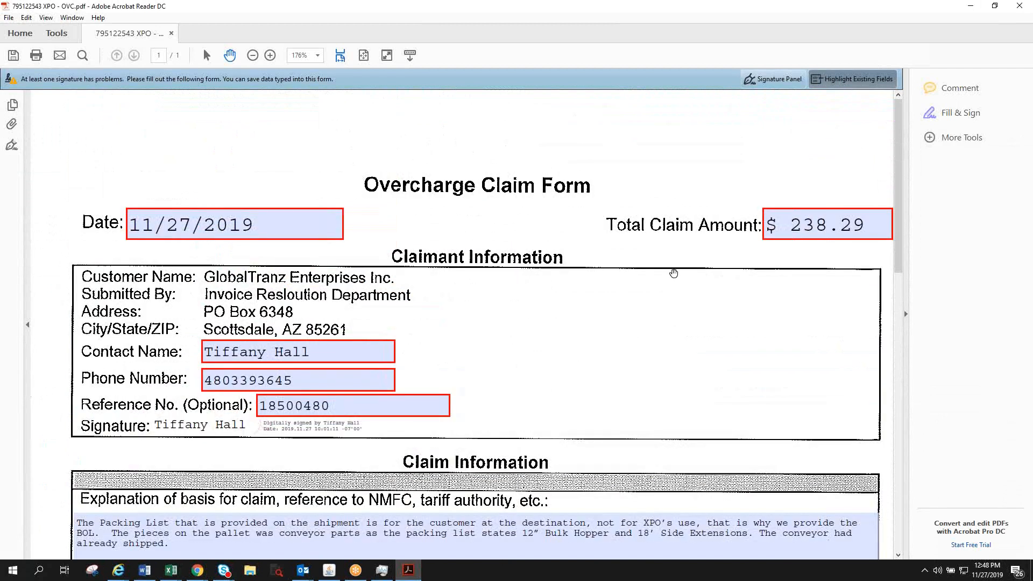
- Close the GlobalTranz PDF and email, open the DLSW Invoice Disputes OCC request's Word attachment, and place it beside the JB Hunt claim form
left_click(1020, 6)
left_click(1021, 11)
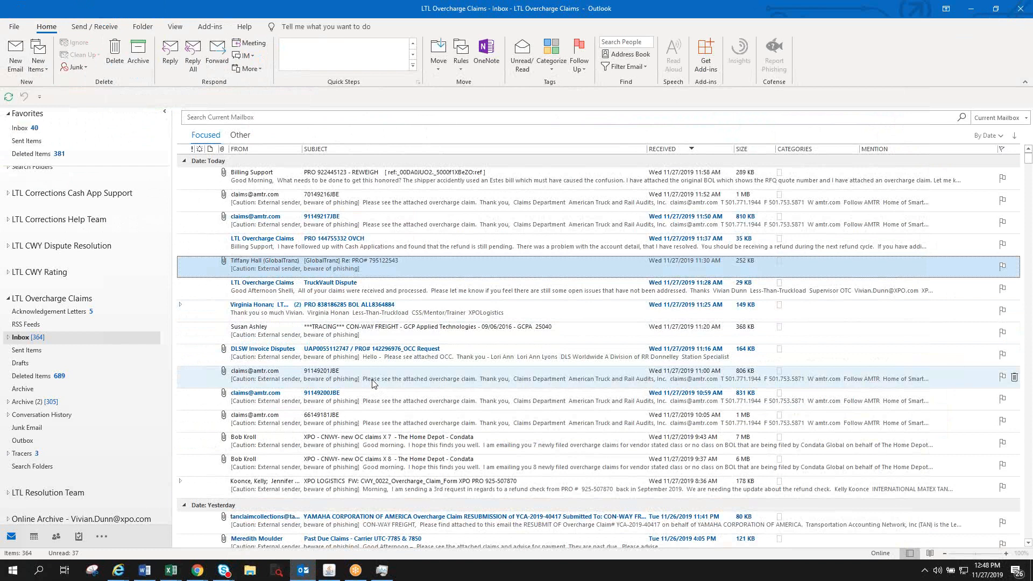
left_click(356, 353)
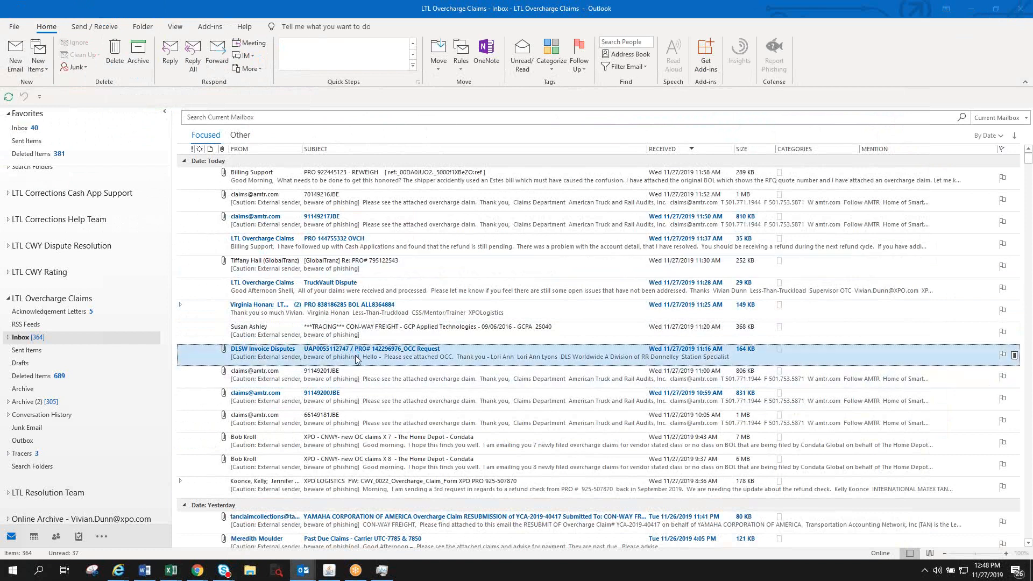
double_click(356, 353)
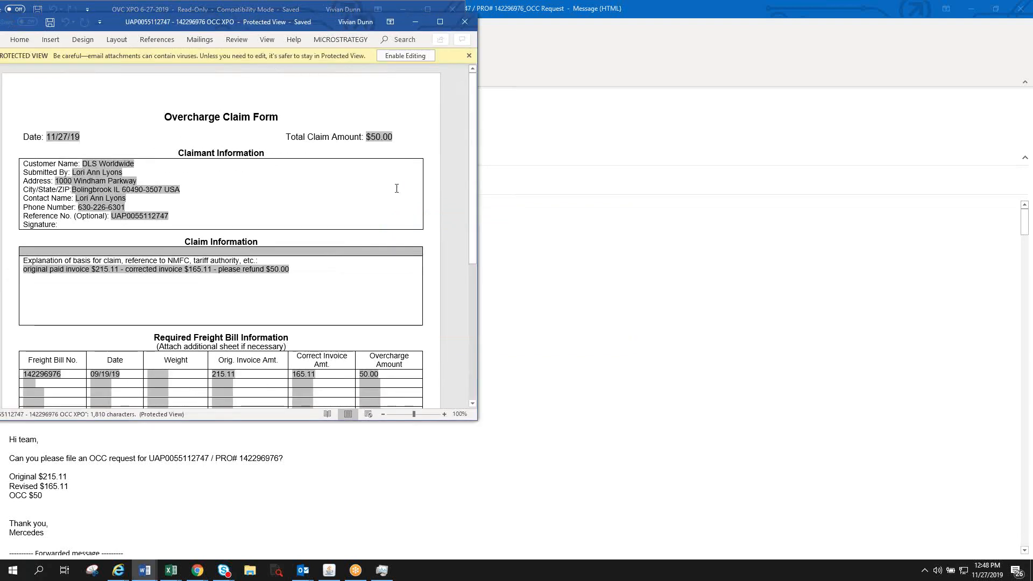
left_click_drag(339, 34, 788, 37)
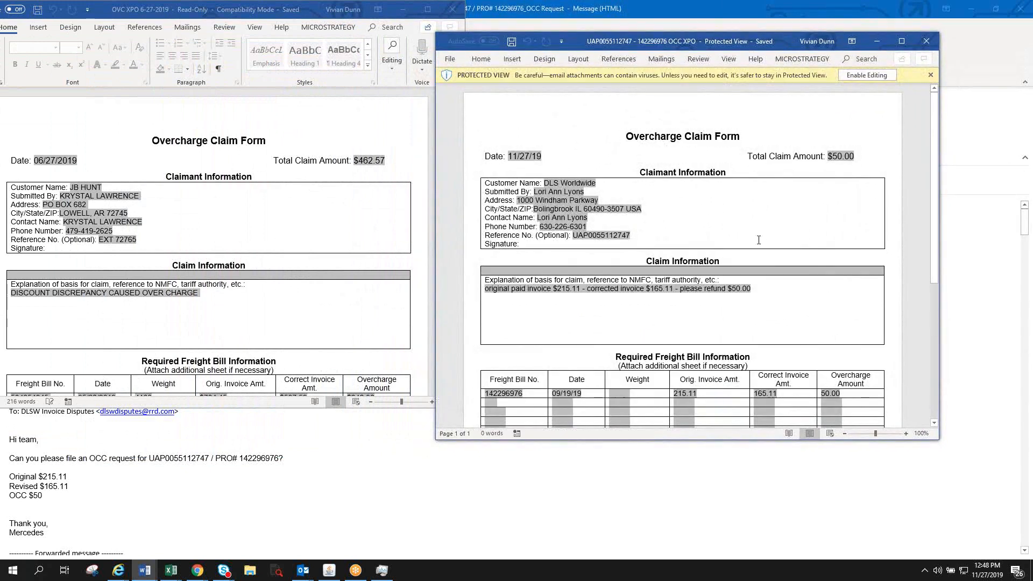
- Examine the DLS Worldwide claim form's claimant information, basis for claim and required freight bill information
scroll(759, 240, "down", 8)
scroll(759, 240, "up", 8)
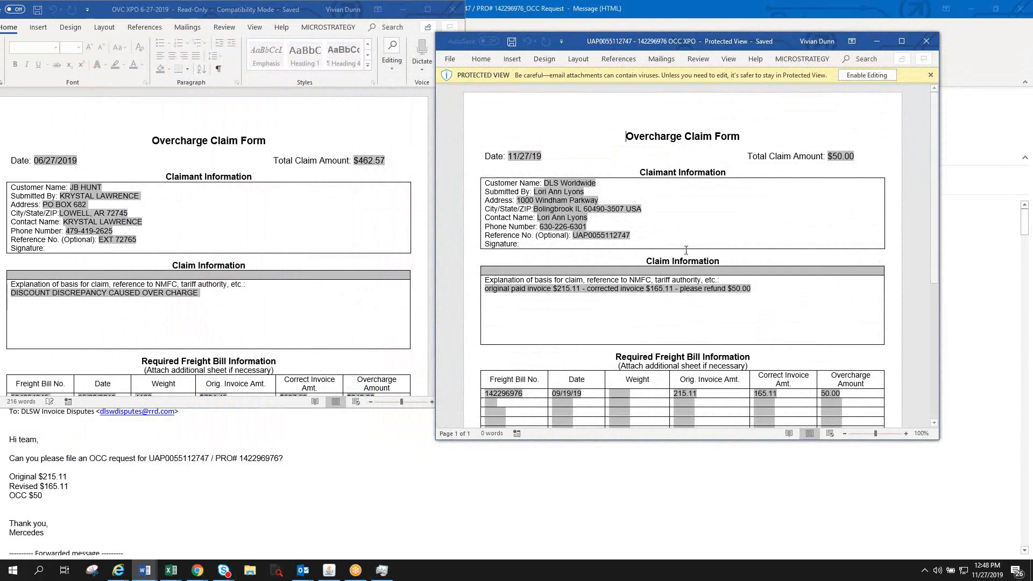
scroll(683, 214, "down", 3)
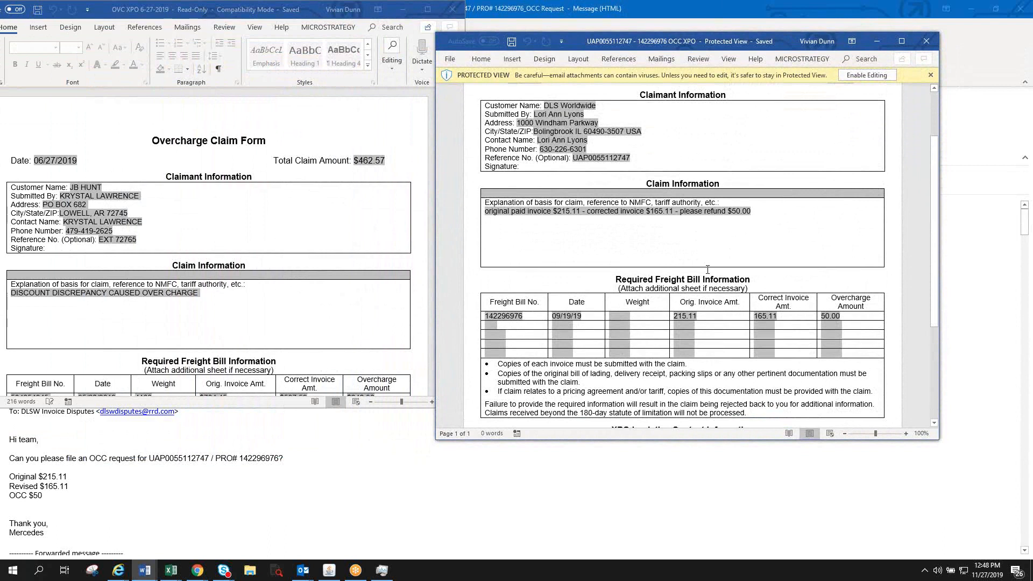
scroll(708, 269, "up", 3)
scroll(707, 269, "down", 1)
scroll(753, 226, "up", 1)
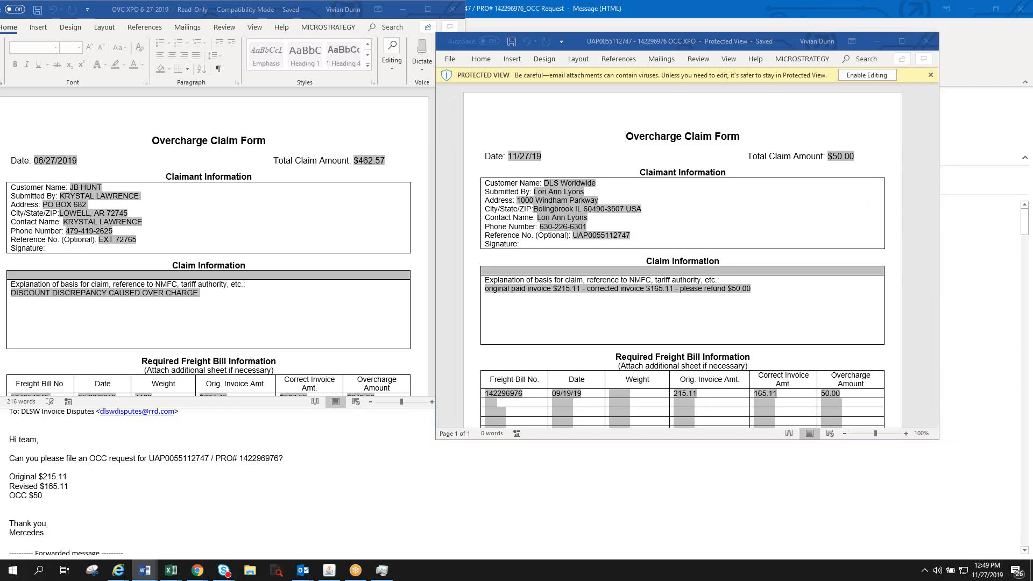
- Switch to Edge Disputes, widen its window, and review the JB Hunt dispute from Dispute Information through Dispute Details to the contact fields
key("alt+Tab")
scroll(751, 251, "up", 10)
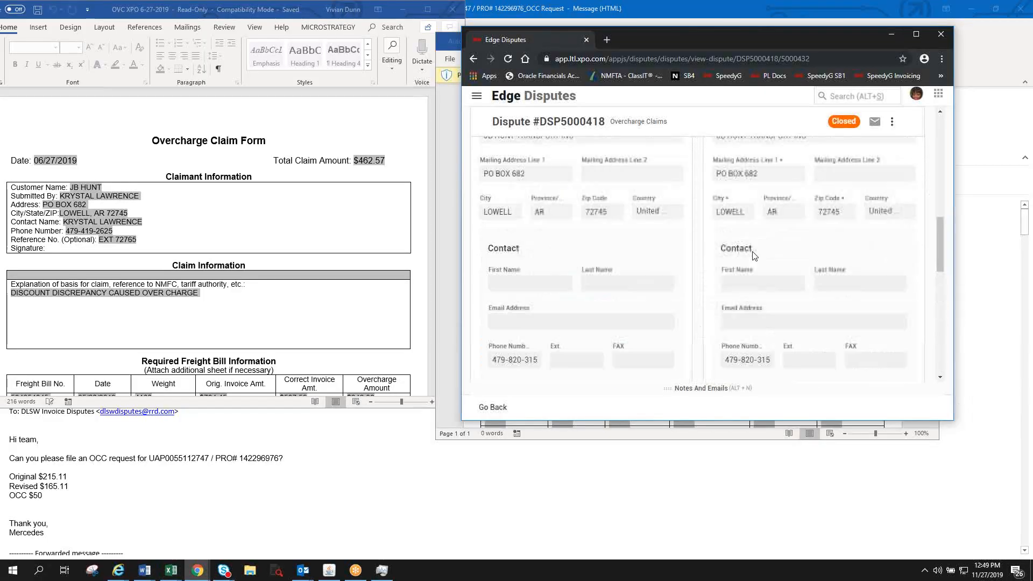
left_click_drag(461, 123, 392, 124)
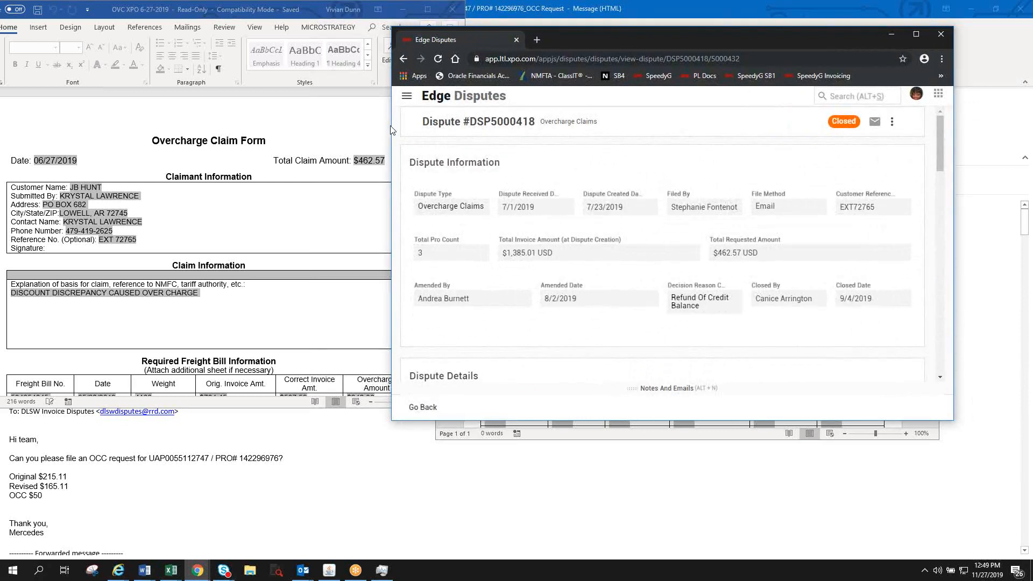
scroll(662, 271, "down", 1)
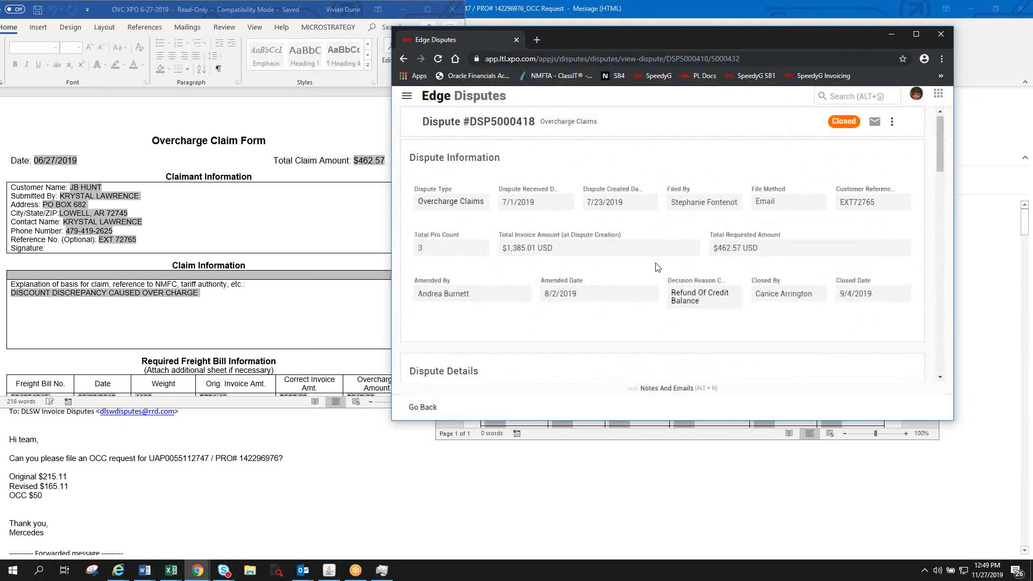
scroll(663, 282, "down", 8)
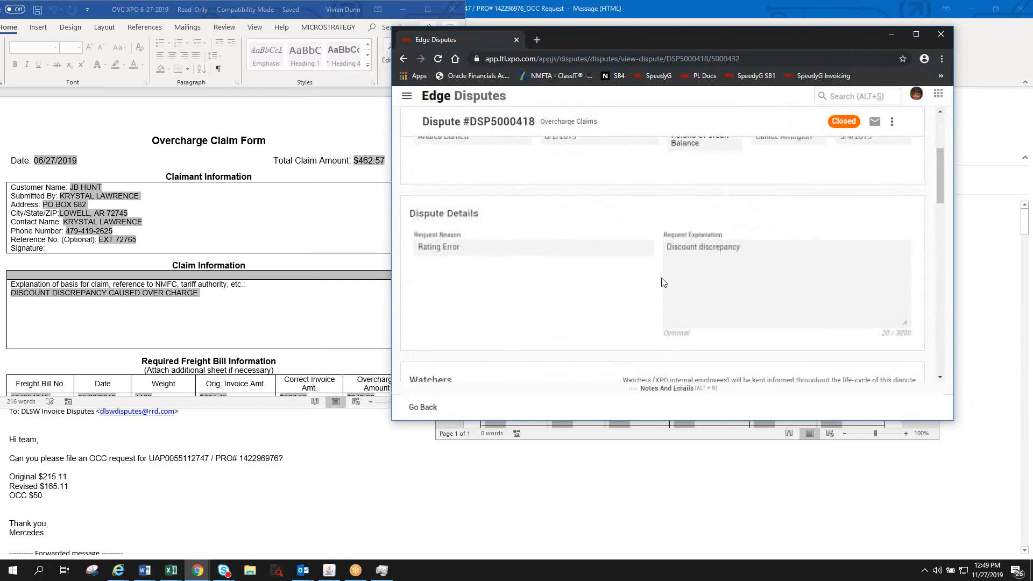
scroll(664, 282, "down", 2)
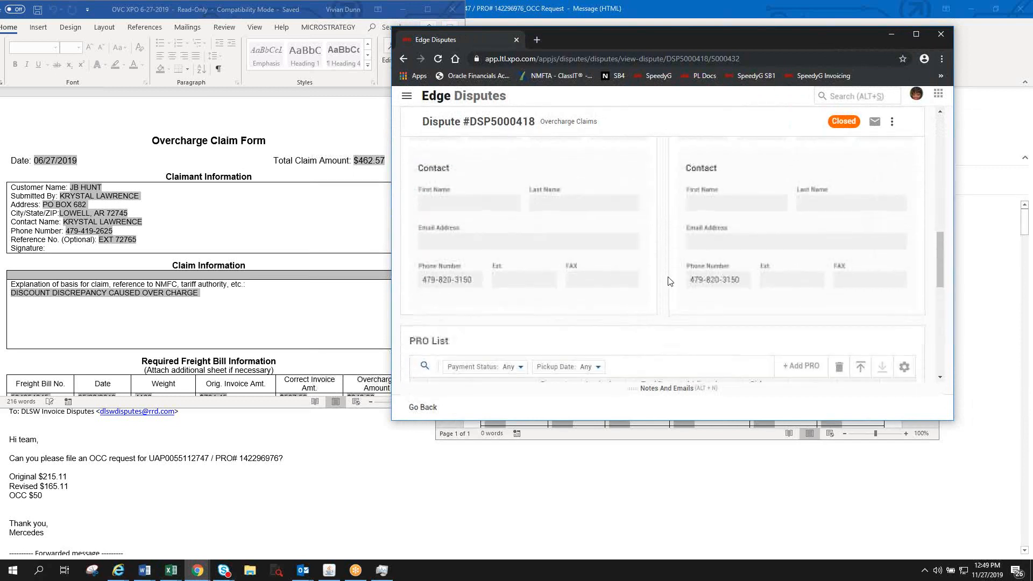
- Compare the dispute's claimant address, contact fields and PRO List with the JB Hunt form's claimant and freight bill information
scroll(773, 272, "up", 2)
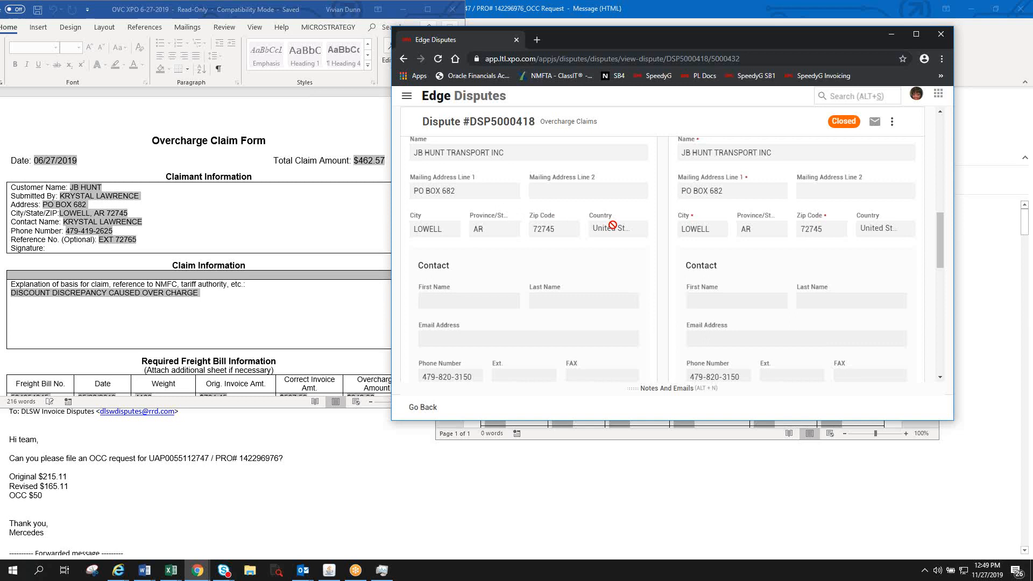
scroll(613, 226, "down", 1)
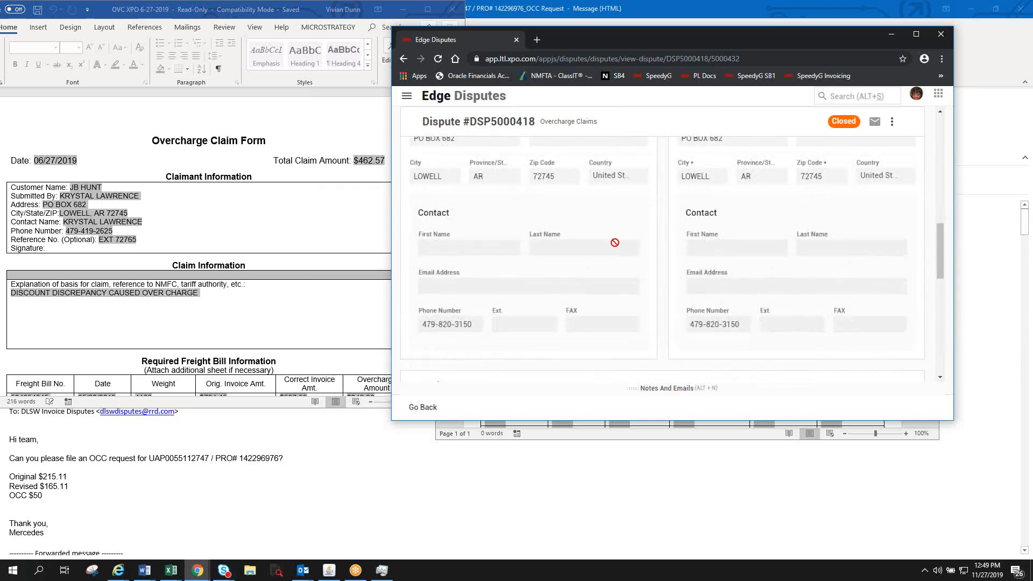
scroll(615, 243, "down", 2)
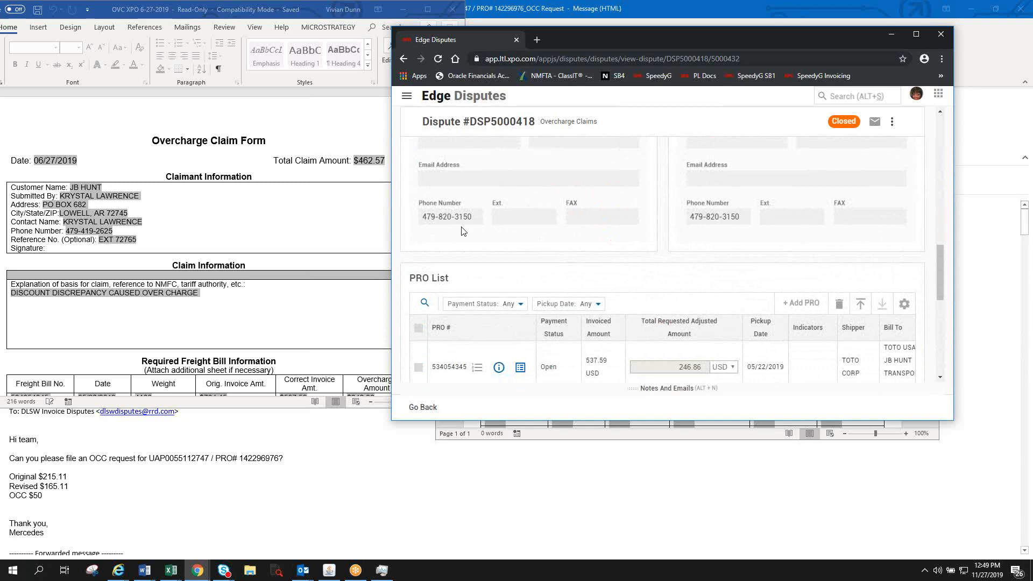
scroll(462, 232, "down", 1)
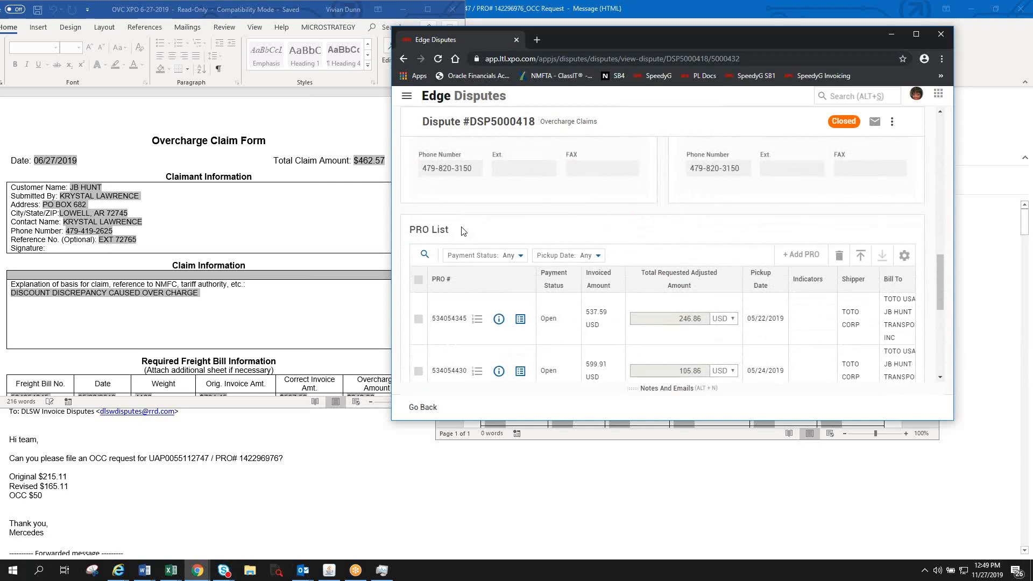
scroll(131, 232, "down", 6)
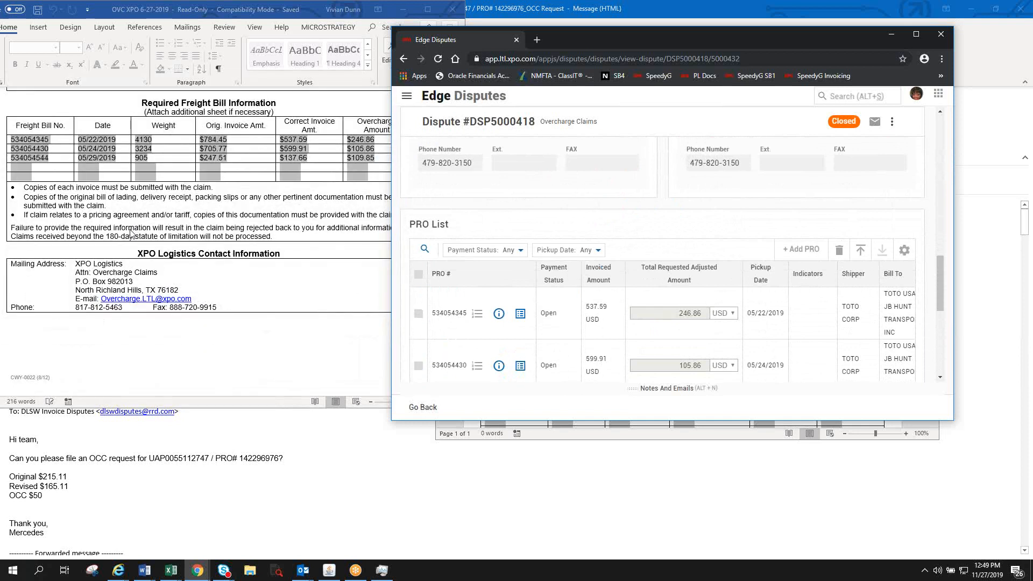
scroll(131, 232, "up", 6)
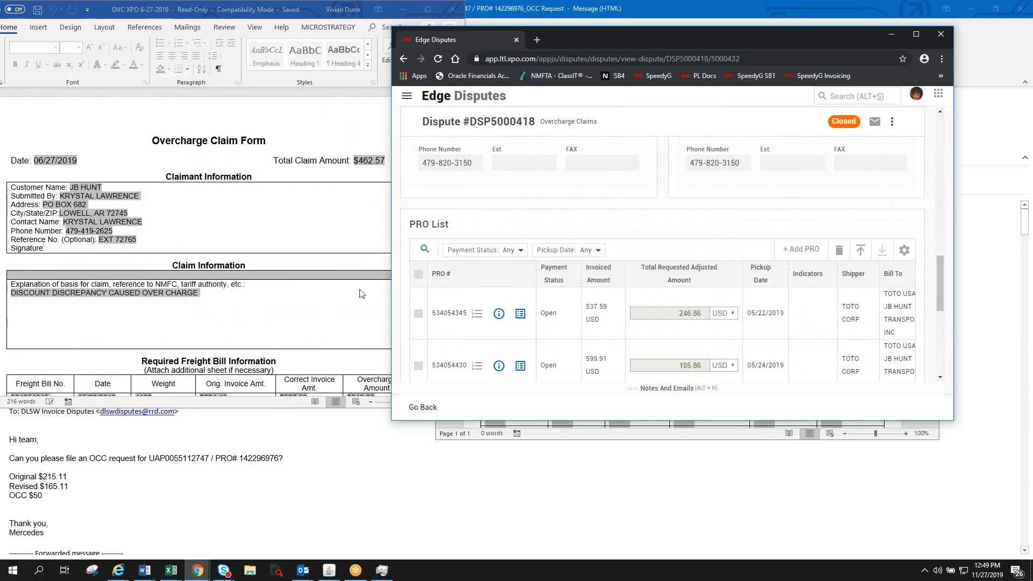
- Check the dispute's request reason and explanation, and move the Edge Disputes window clear of the JB Hunt form's freight bill table
scroll(509, 279, "down", 1)
scroll(509, 280, "up", 5)
scroll(509, 279, "up", 2)
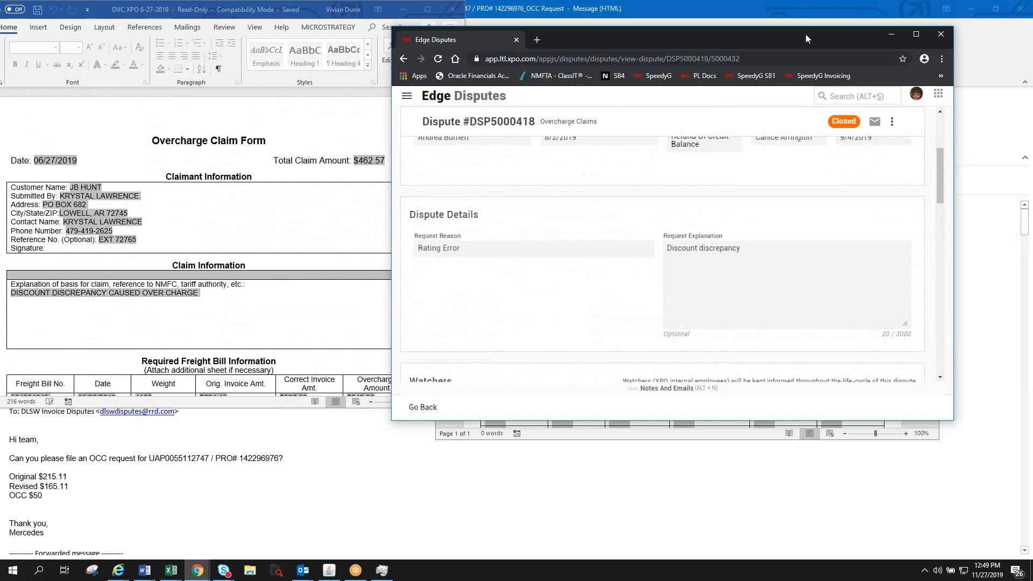
left_click_drag(806, 34, 850, 30)
scroll(312, 223, "down", 3)
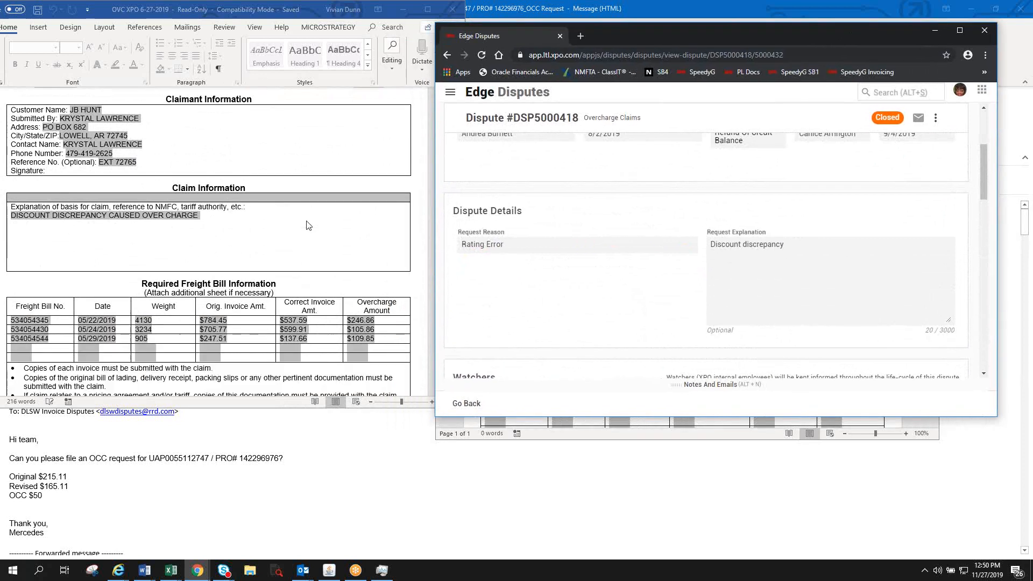
- Compare the dispute's PRO List and Upload Documents section with the form's freight bill rows and supporting document requirements
scroll(638, 248, "down", 4)
scroll(638, 248, "down", 8)
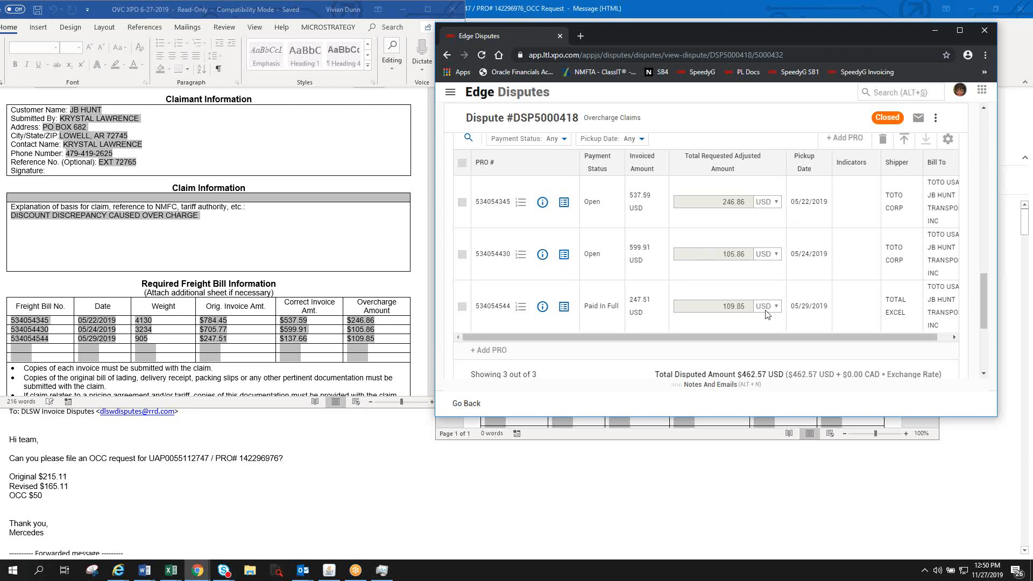
scroll(775, 305, "down", 4)
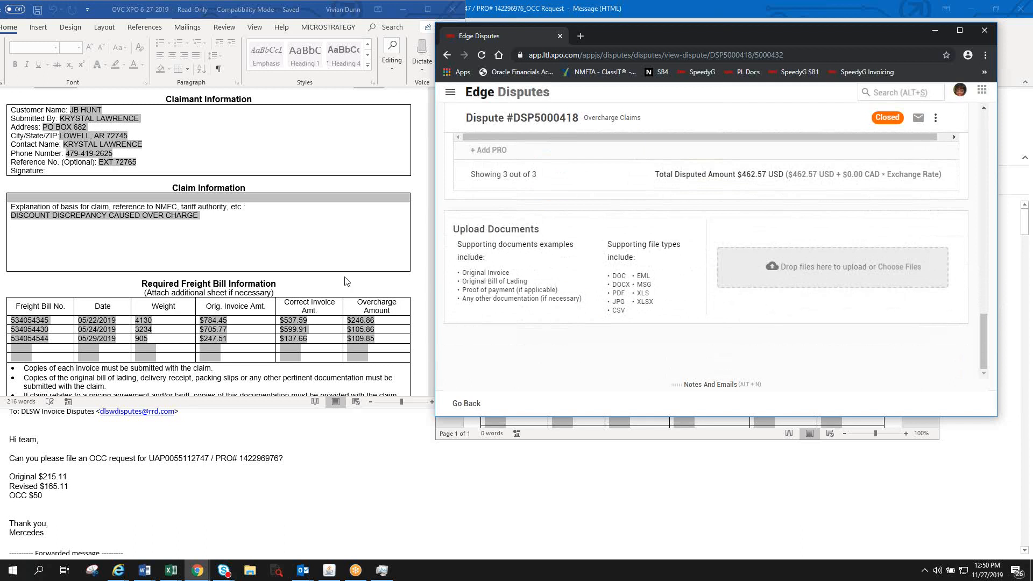
scroll(345, 279, "down", 2)
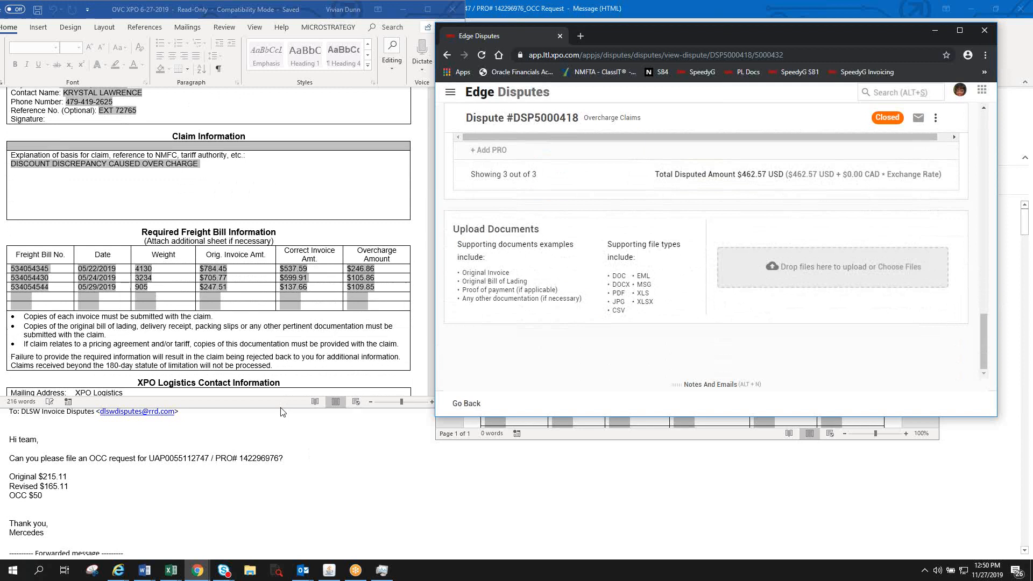
scroll(289, 359, "down", 2)
scroll(289, 359, "down", 3)
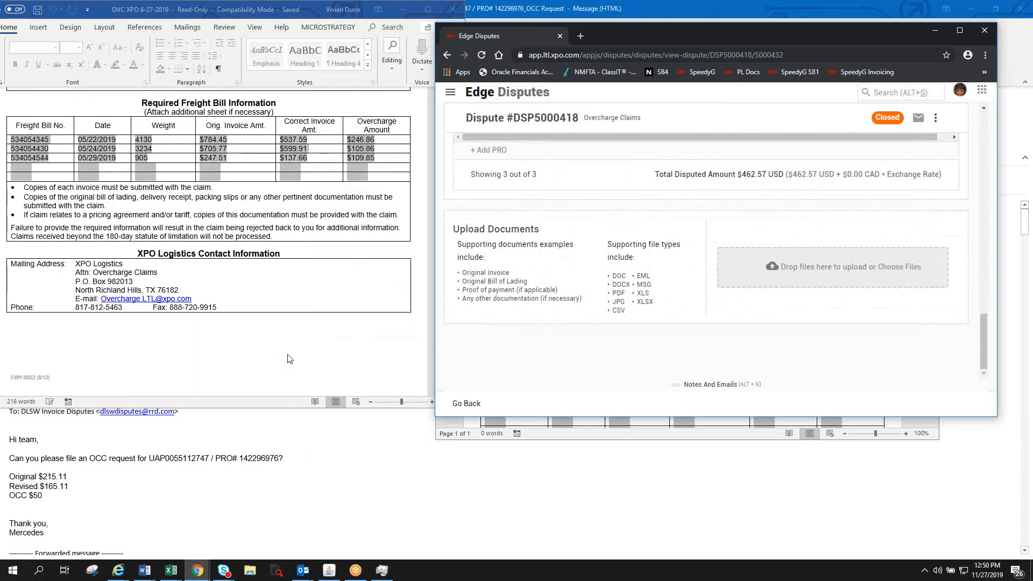
- Return the claim form and dispute to their beginnings, and recheck the Dispute Information, Claimant, Requesting On Behalf Of and PRO List sections
scroll(290, 359, "up", 10)
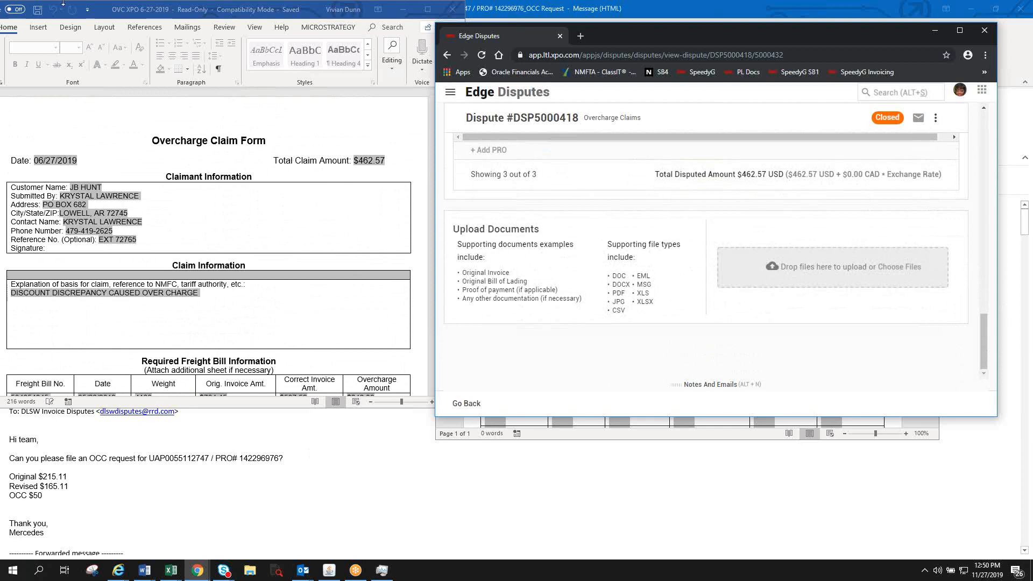
scroll(849, 194, "up", 10)
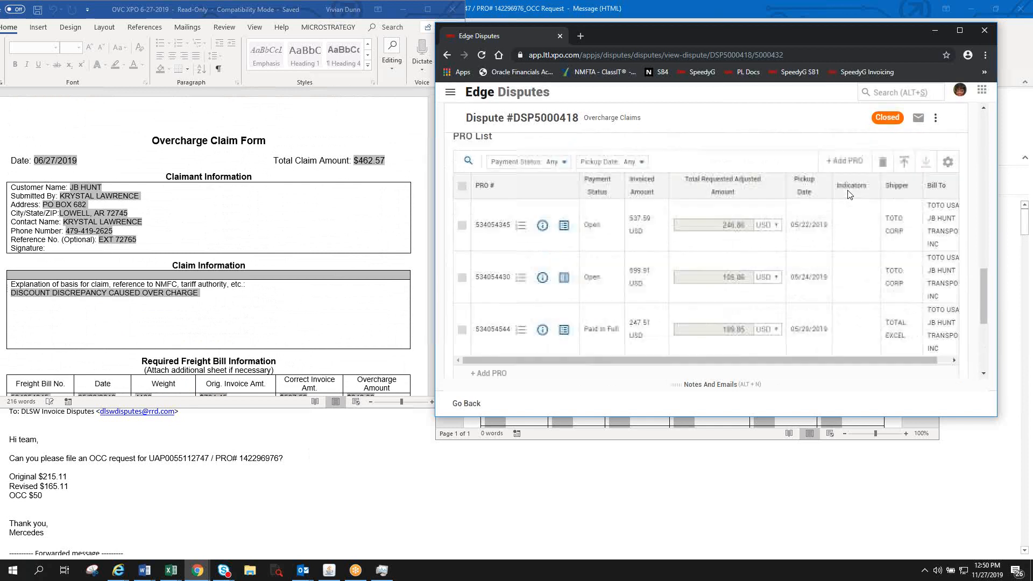
scroll(847, 189, "up", 5)
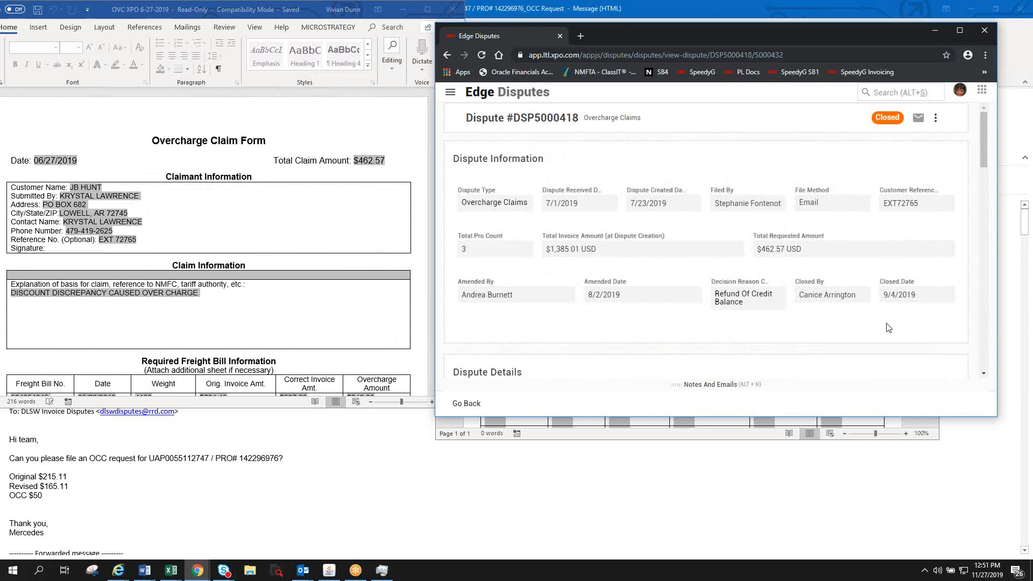
scroll(885, 325, "down", 8)
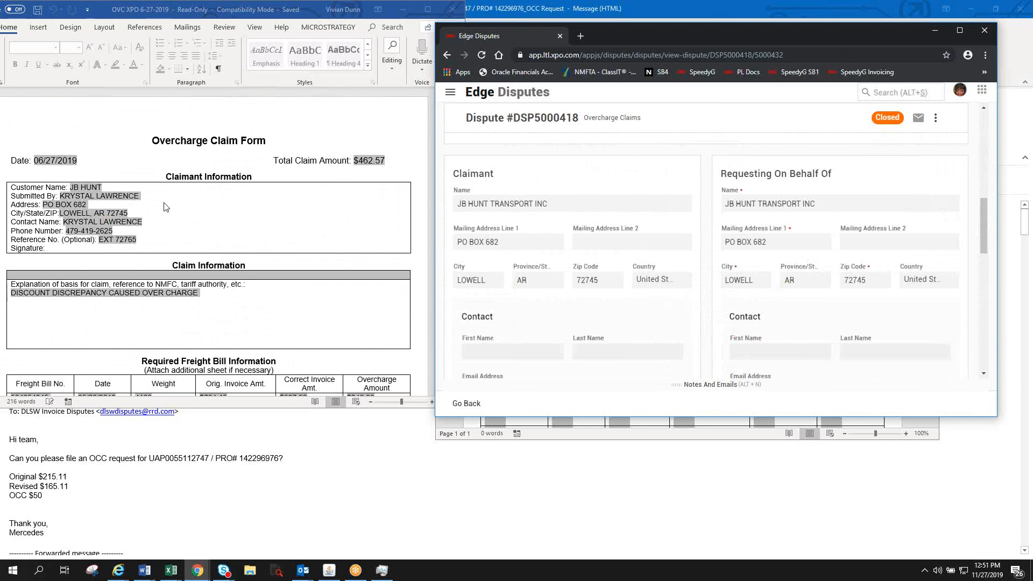
scroll(576, 185, "down", 5)
scroll(576, 185, "down", 2)
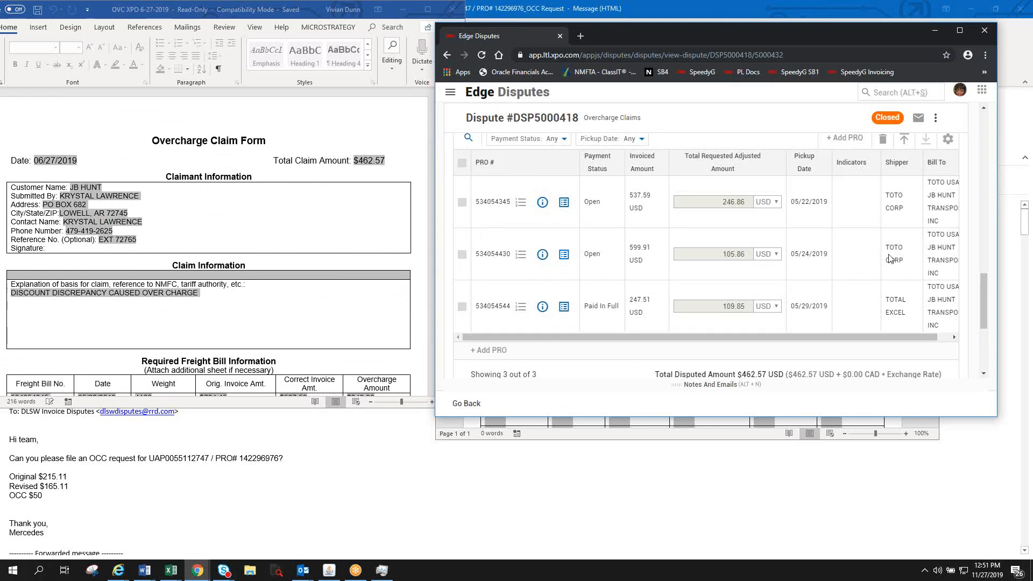
- Check the closed JB Hunt dispute's total disputed amount and Upload Documents section, and return to its Dispute Information
scroll(880, 250, "down", 3)
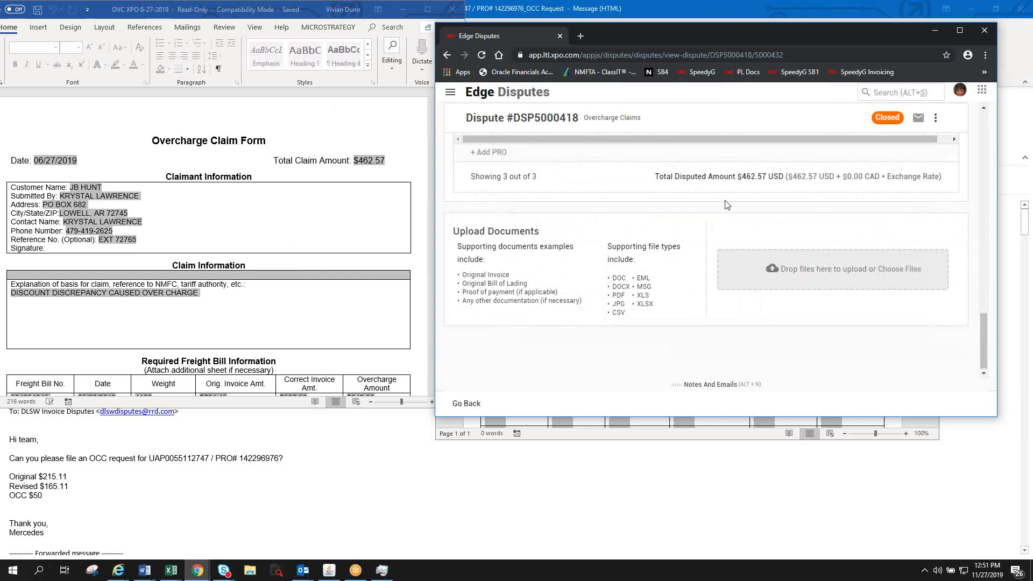
scroll(751, 220, "up", 4)
scroll(752, 219, "up", 5)
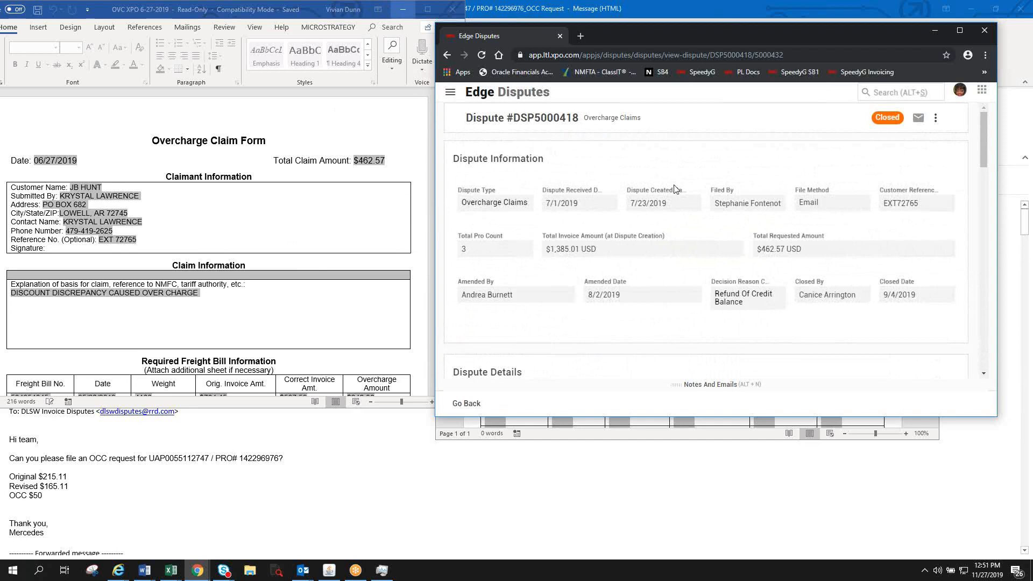
- Maximize the browser window, return to the disputes dashboard, and open a submitted TransAudit dispute from the Open Disputes list
left_click(960, 30)
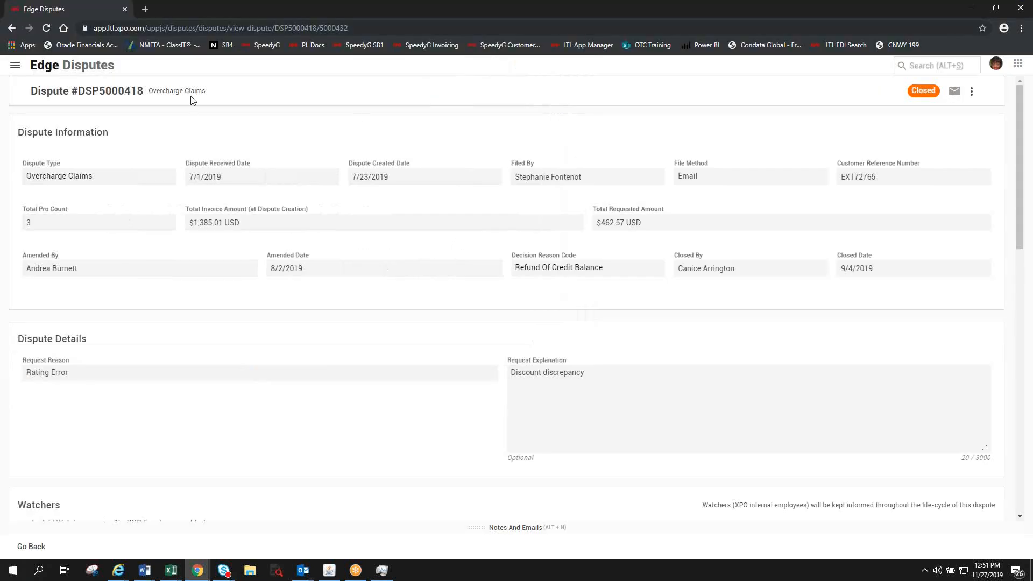
left_click(27, 547)
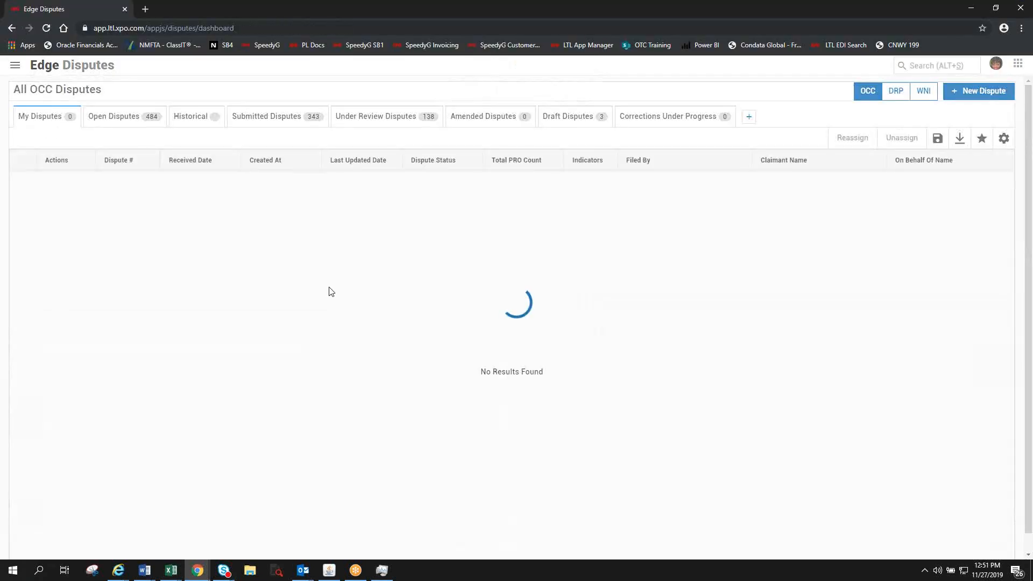
left_click(134, 122)
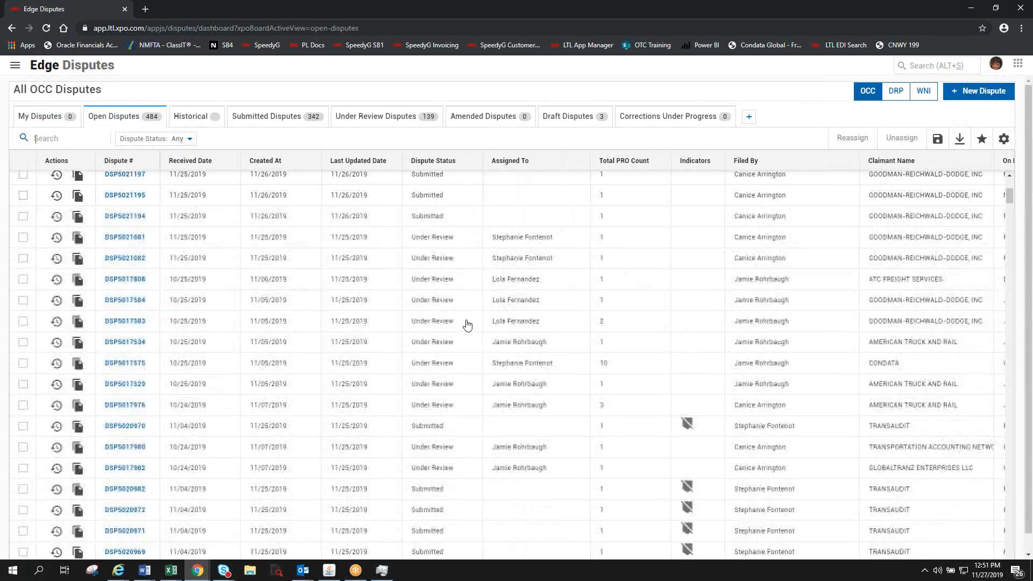
scroll(468, 325, "down", 5)
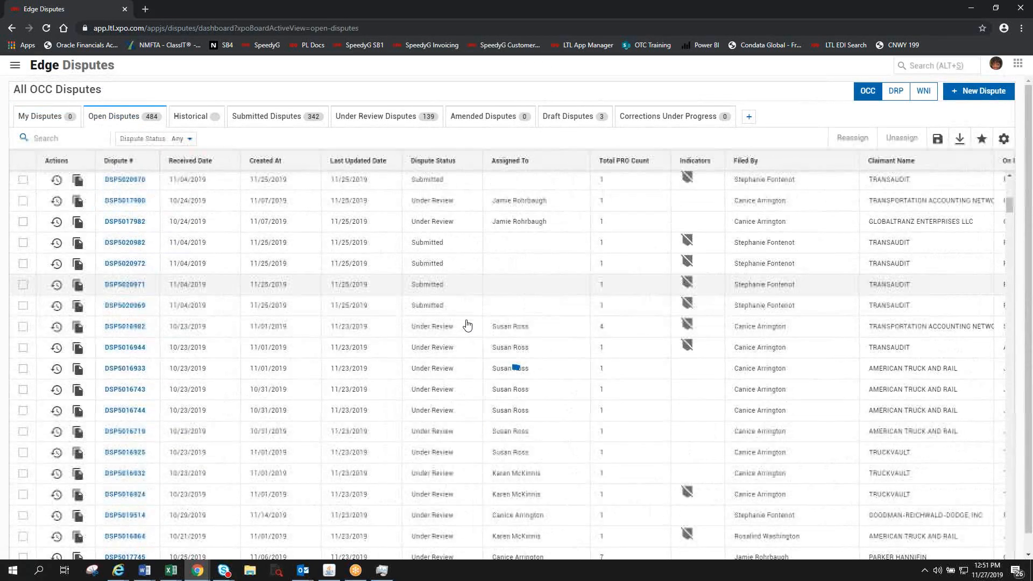
left_click(114, 285)
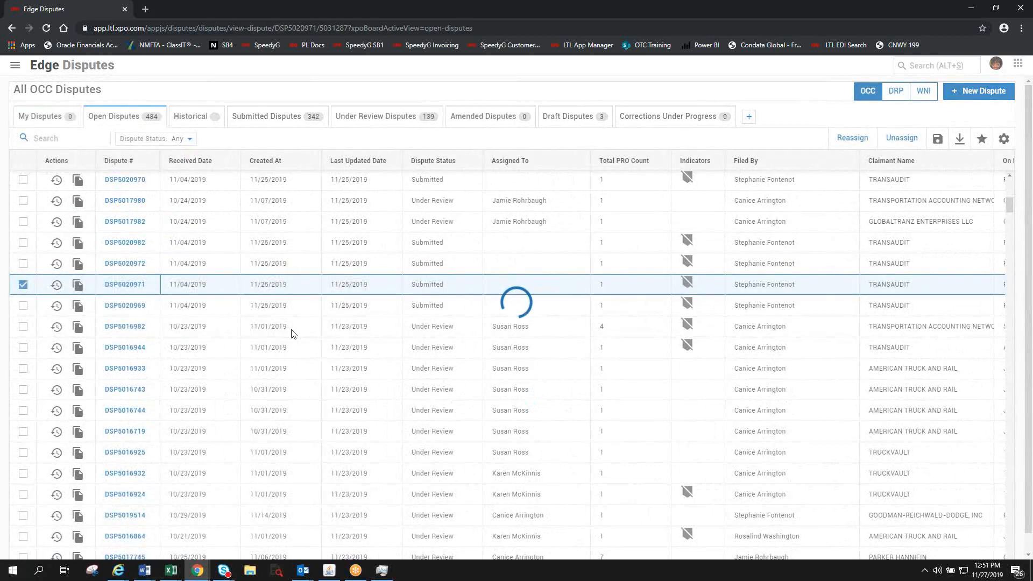
- Open the TransAudit dispute's uploaded PDF, restore the smaller browser window, and bring the JB Hunt form's freight bill table into view
scroll(738, 395, "down", 1)
scroll(738, 395, "down", 10)
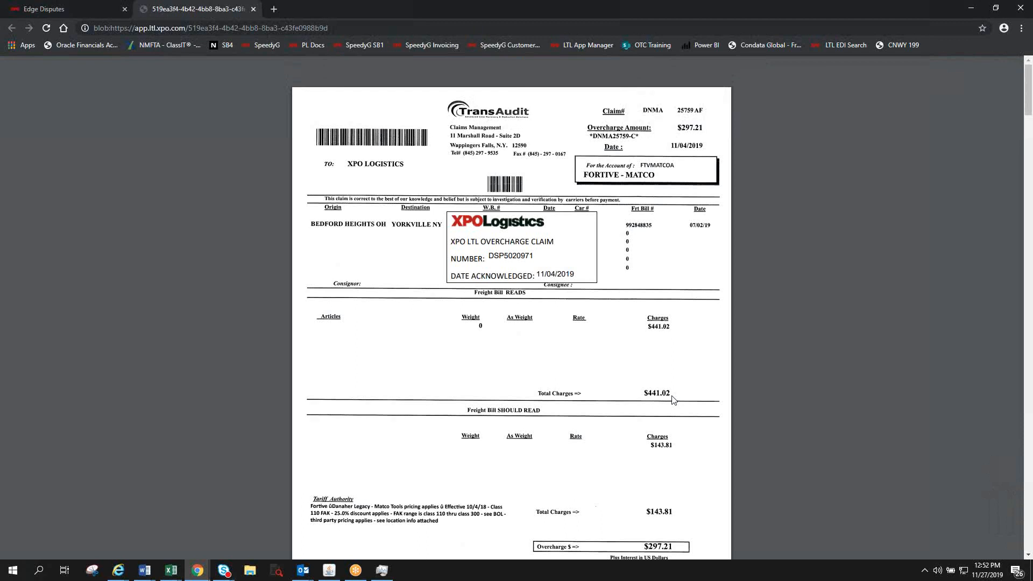
left_click(992, 12)
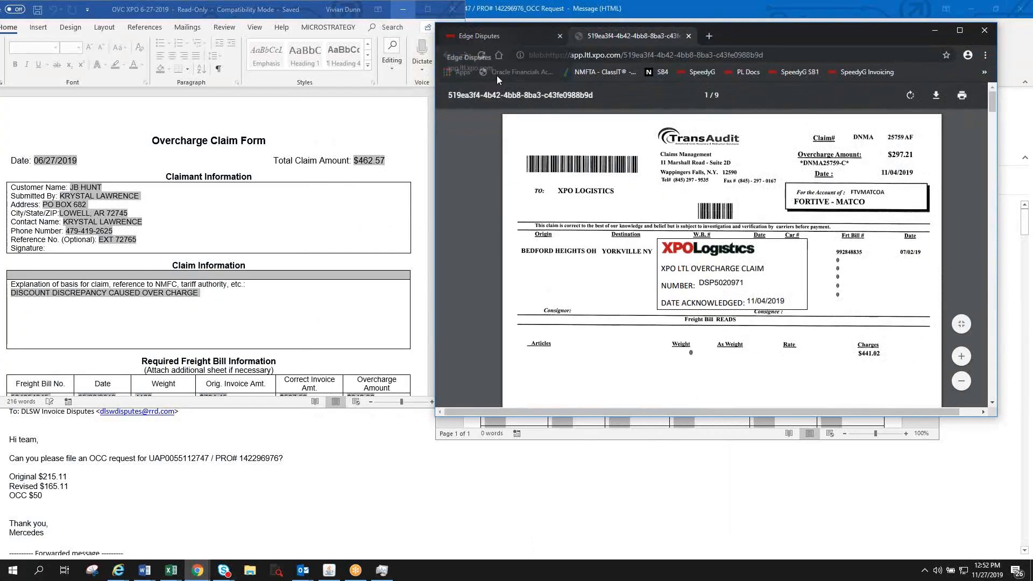
scroll(365, 290, "down", 4)
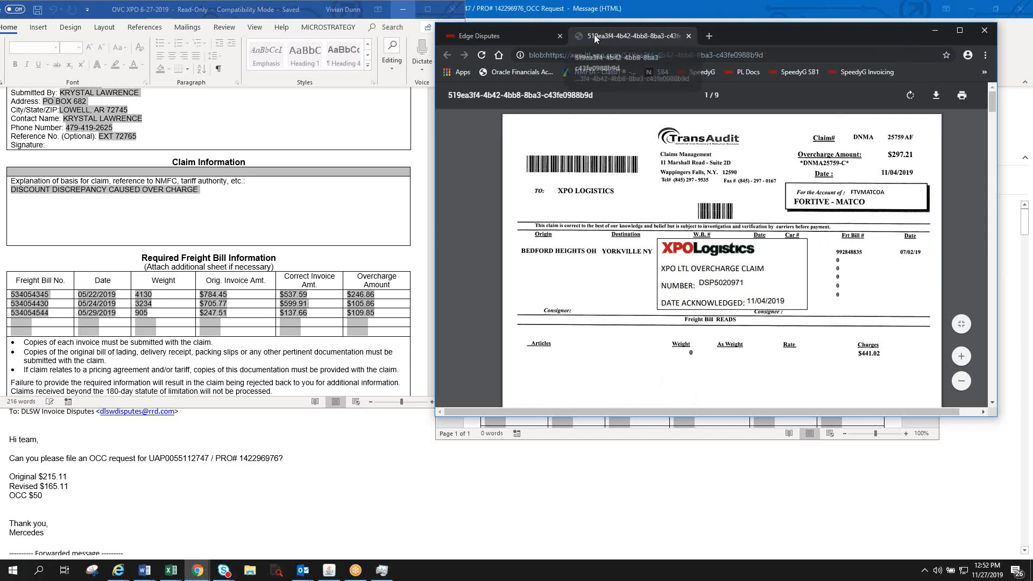
- Compare the dispute's Dispute Information with the claim number, overcharge amount and date on the TransAudit claim
left_click(528, 31)
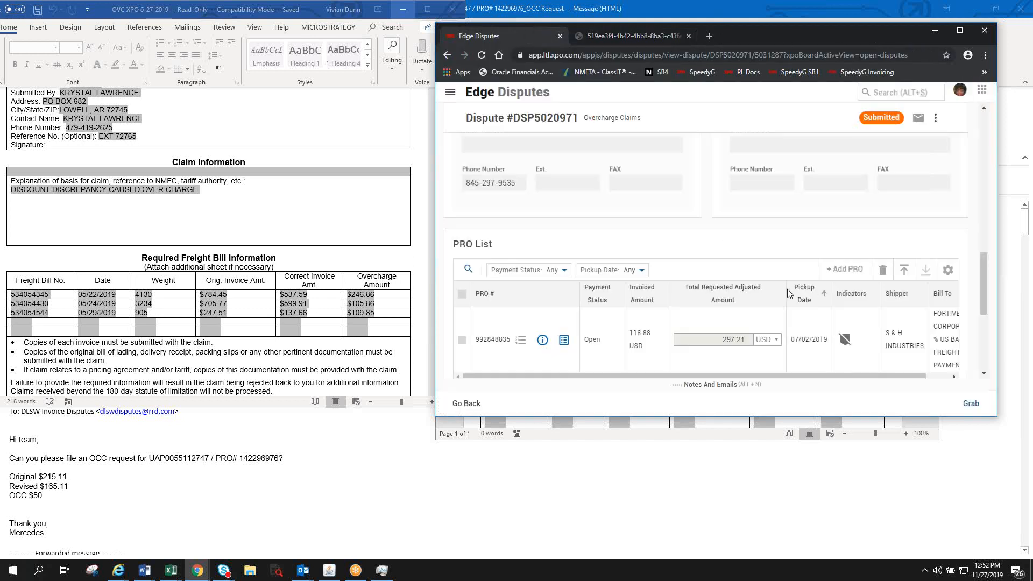
scroll(786, 278, "up", 8)
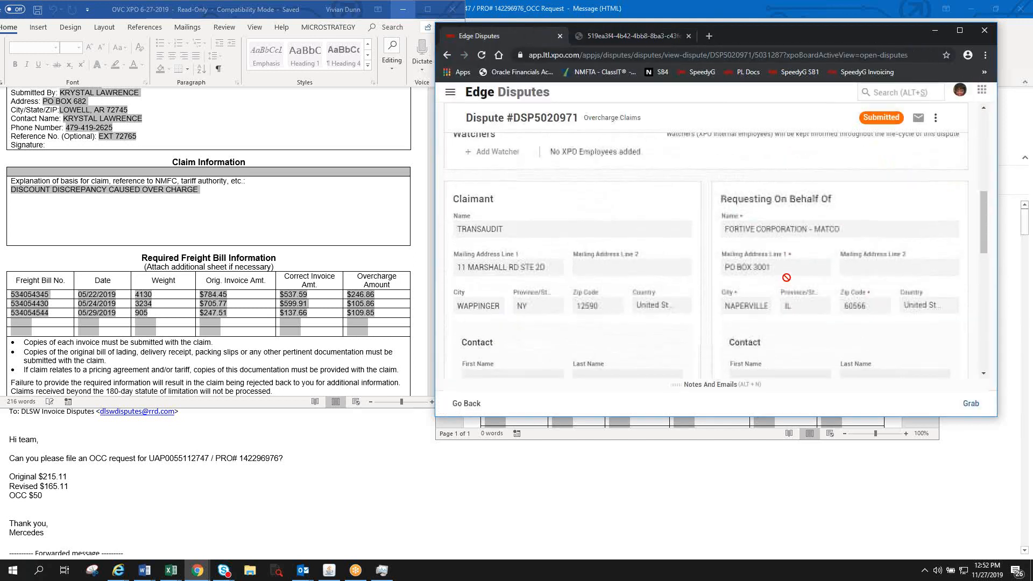
scroll(787, 278, "up", 3)
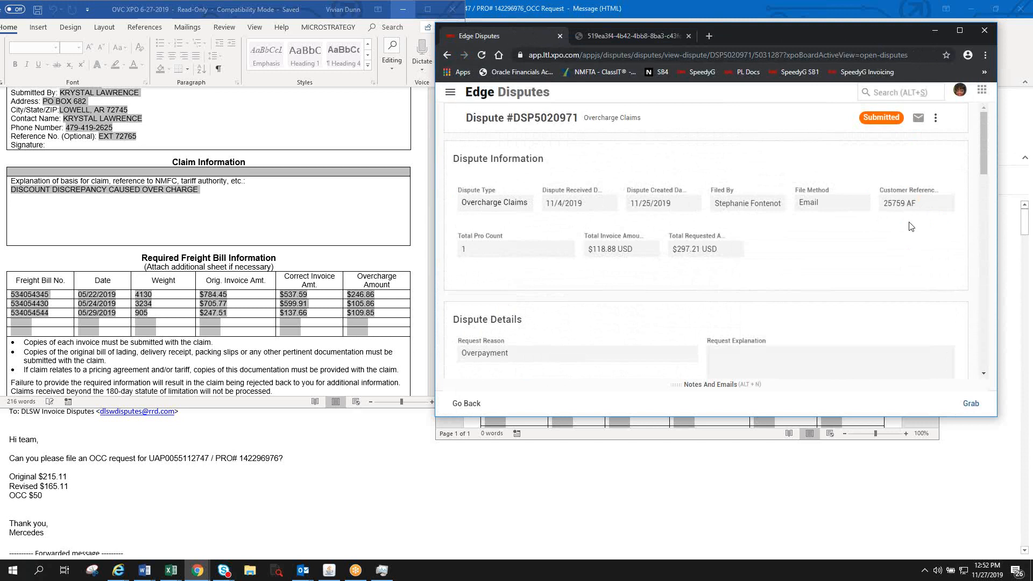
left_click(616, 37)
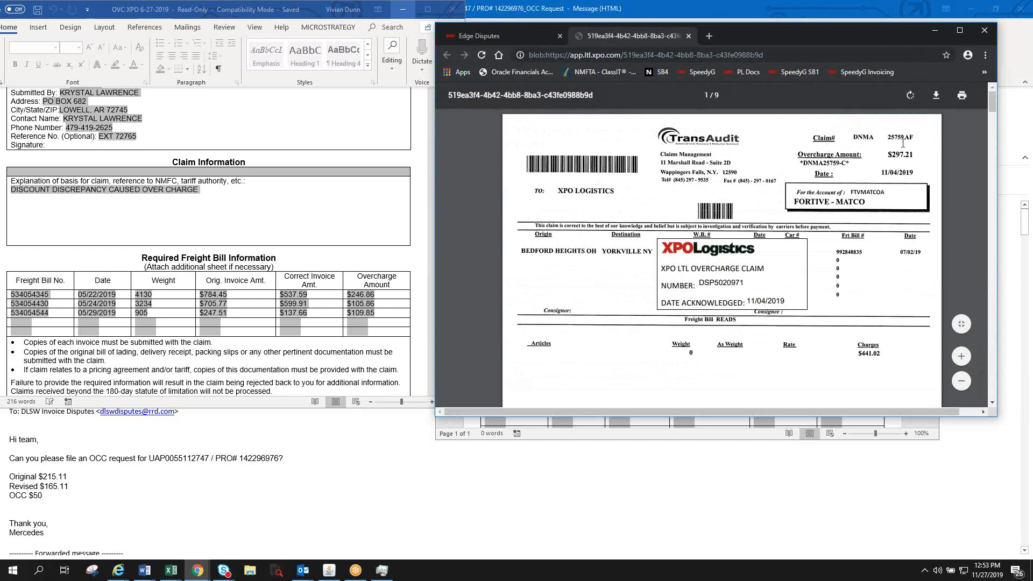
left_click(499, 33)
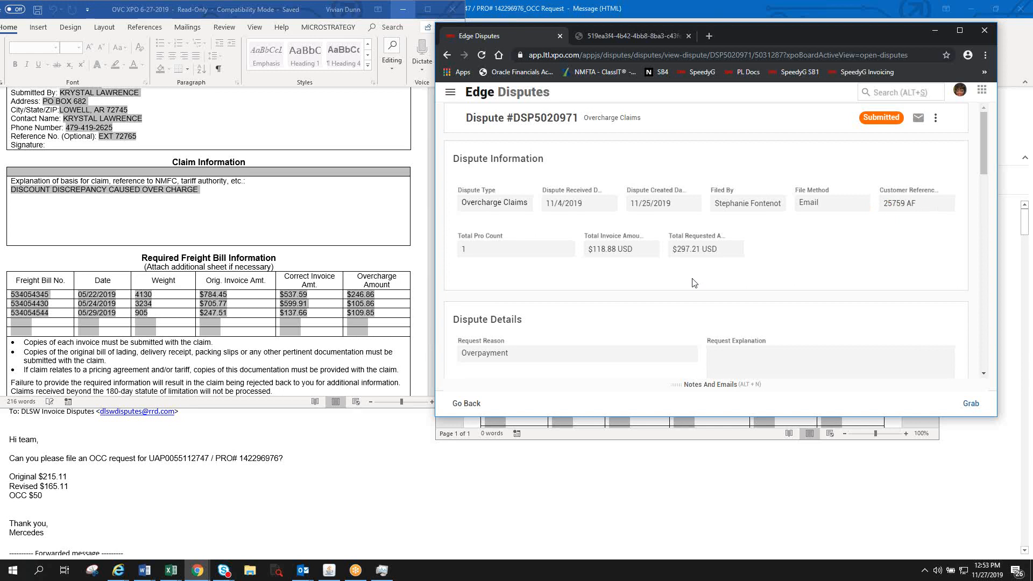
- Review the TransAudit claim's first page, including freight bill charges, tariff authority, overcharge amount and refund instructions
key("ctrl+Tab")
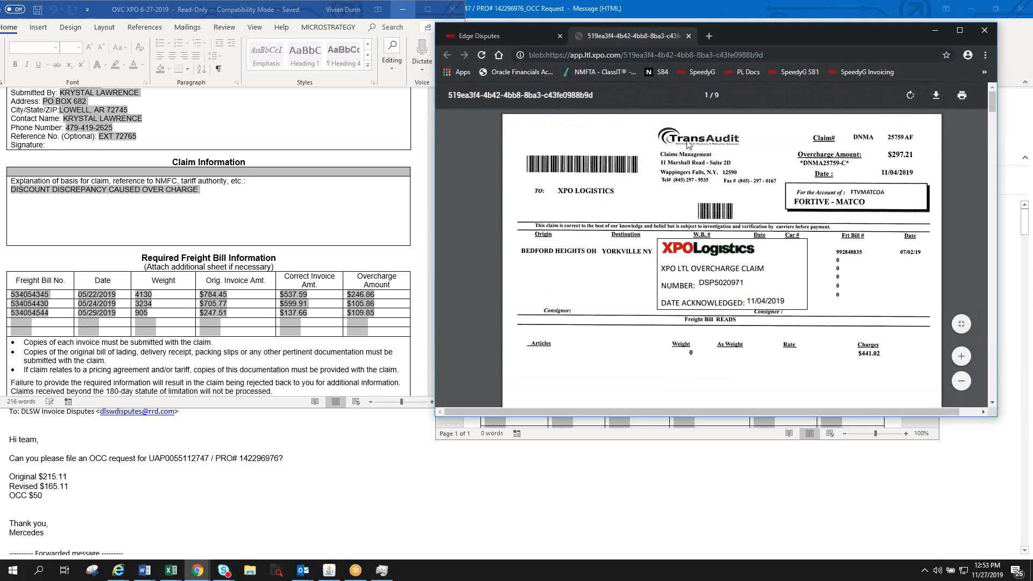
scroll(905, 245, "down", 4)
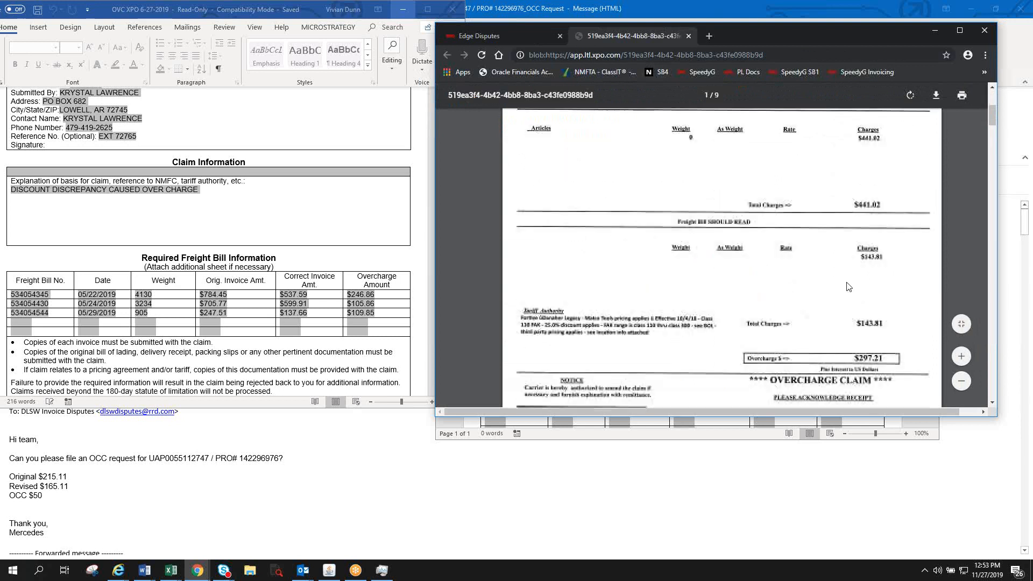
scroll(863, 290, "down", 4)
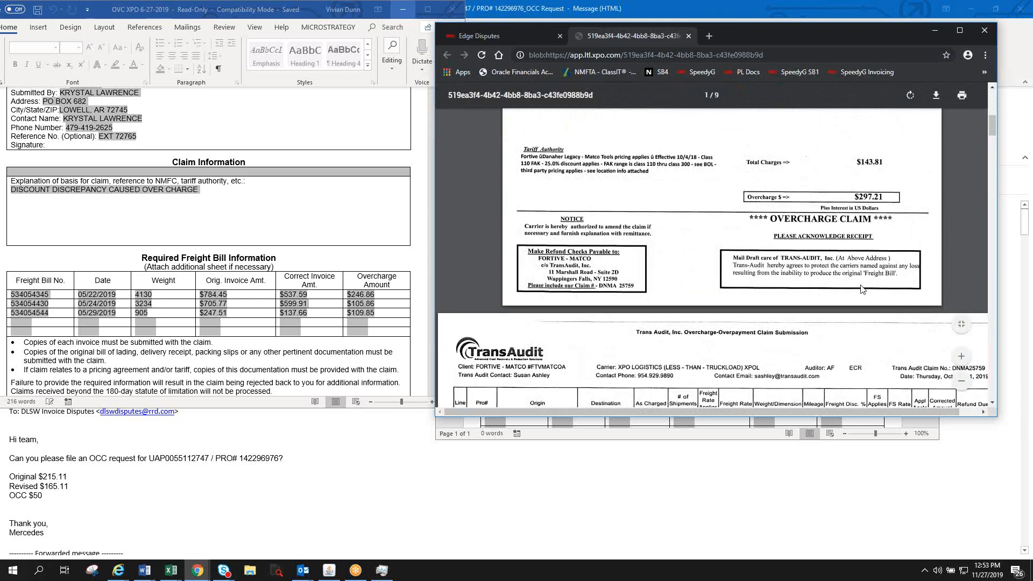
scroll(862, 290, "up", 5)
scroll(863, 289, "up", 3)
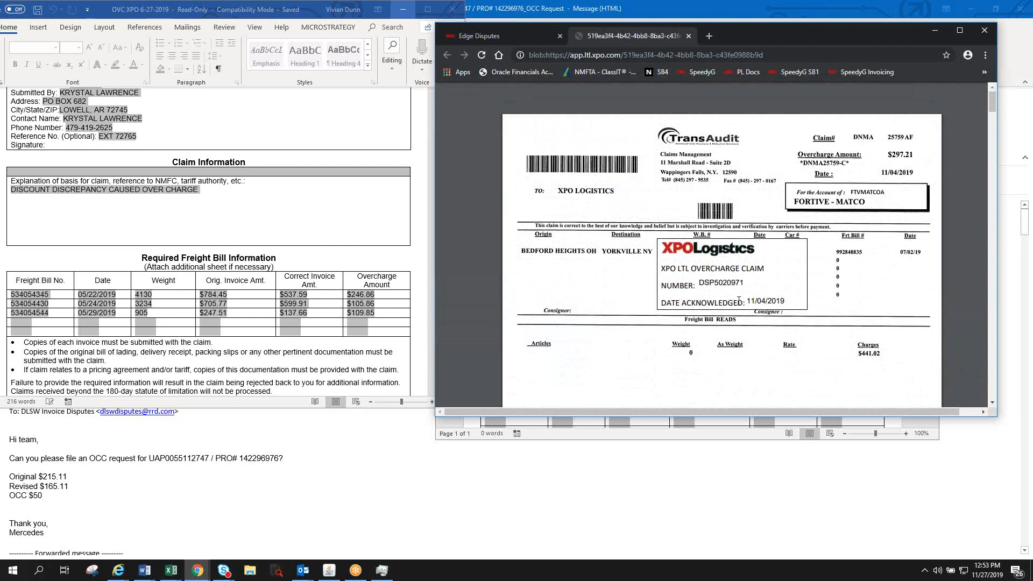
- Look through the TransAudit PDF's claim submission, invoice, bill of lading and delivery receipt pages, and return to its first page
scroll(847, 365, "down", 3)
scroll(847, 365, "down", 5)
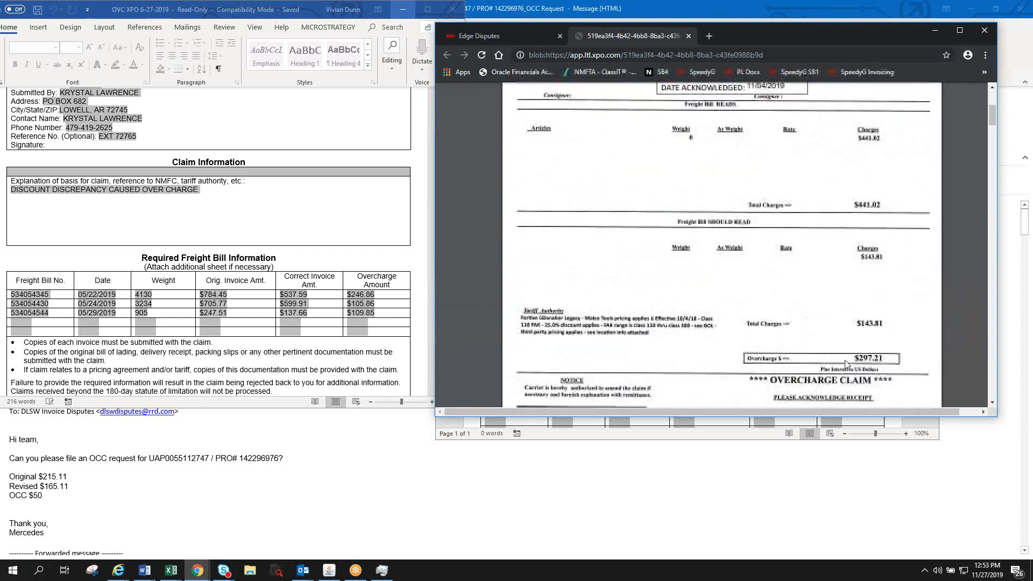
scroll(847, 365, "down", 10)
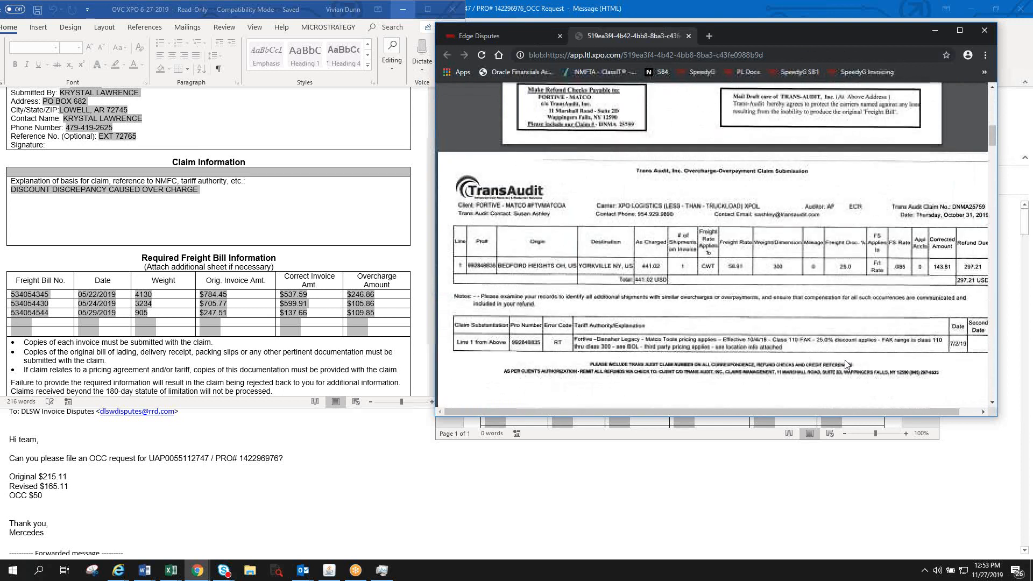
scroll(847, 365, "down", 10)
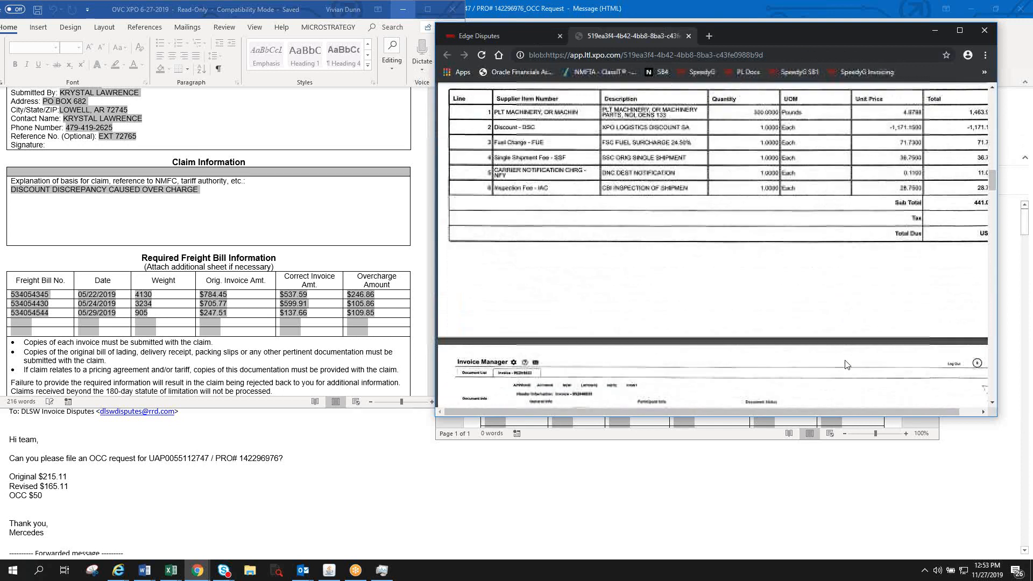
scroll(847, 365, "down", 10)
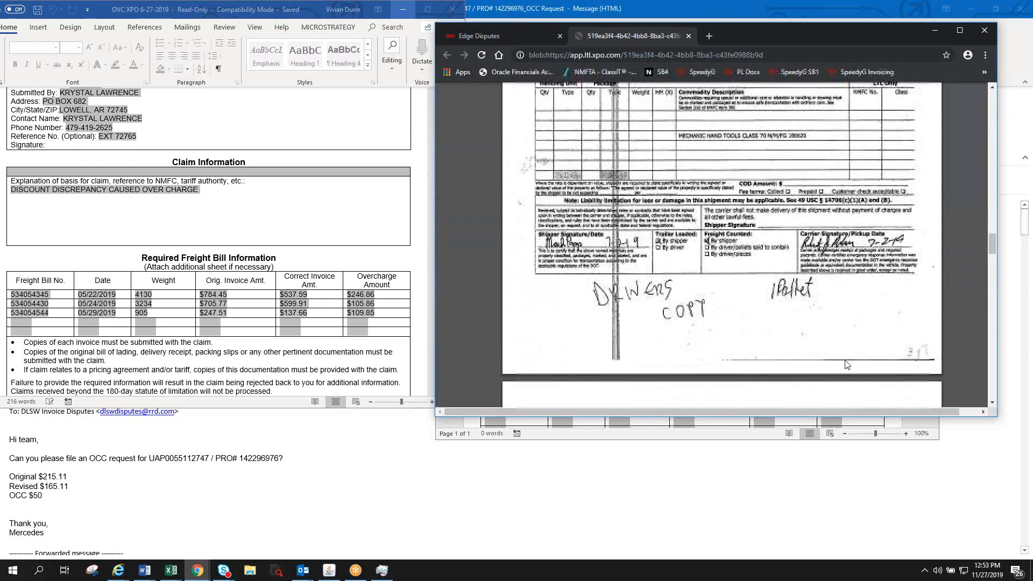
scroll(847, 364, "up", 10)
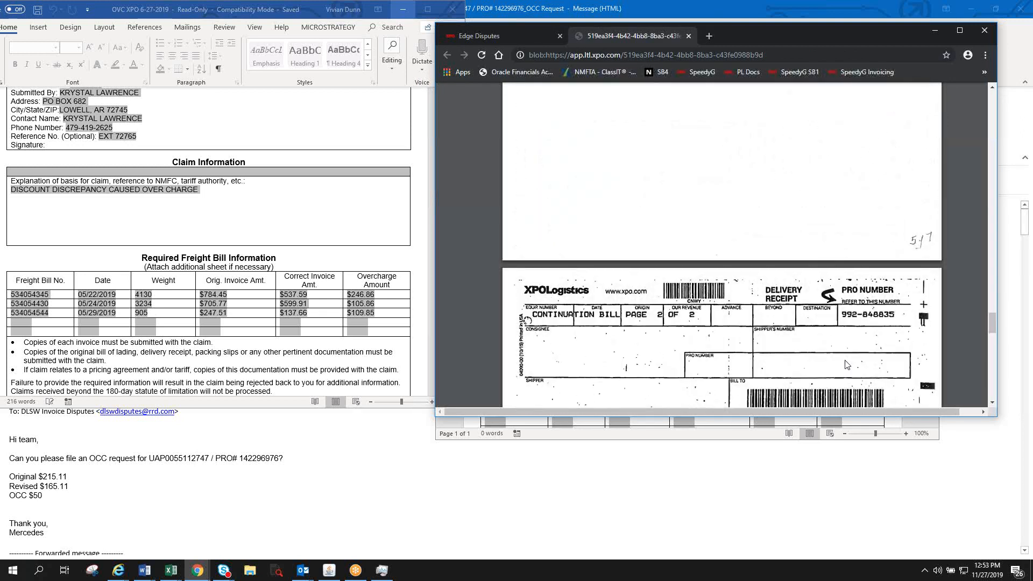
scroll(847, 366, "up", 5)
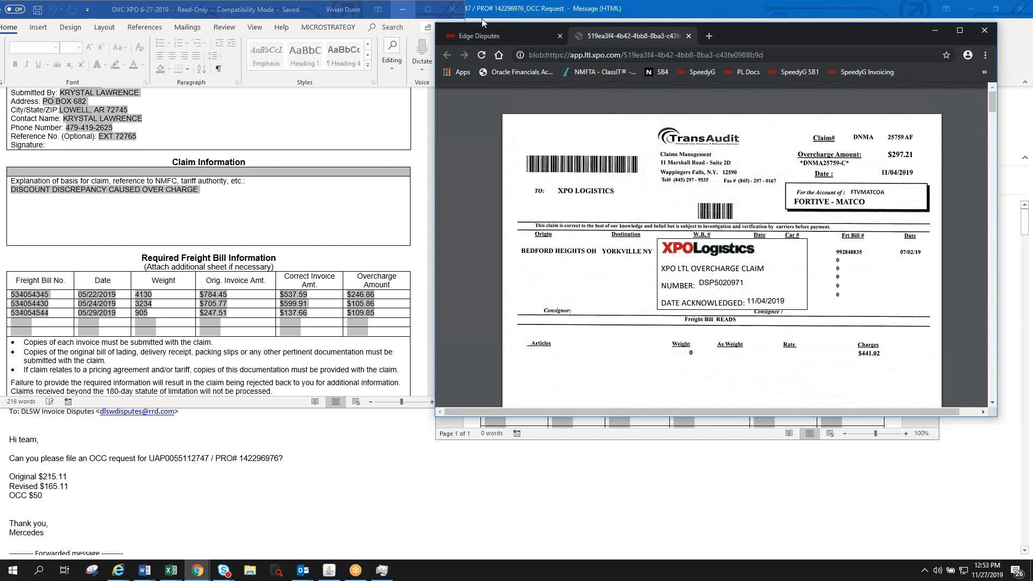
- Compare the dispute's Claimant and Requesting On Behalf Of sections with the account named on the TransAudit claim
left_click(513, 38)
scroll(784, 201, "down", 6)
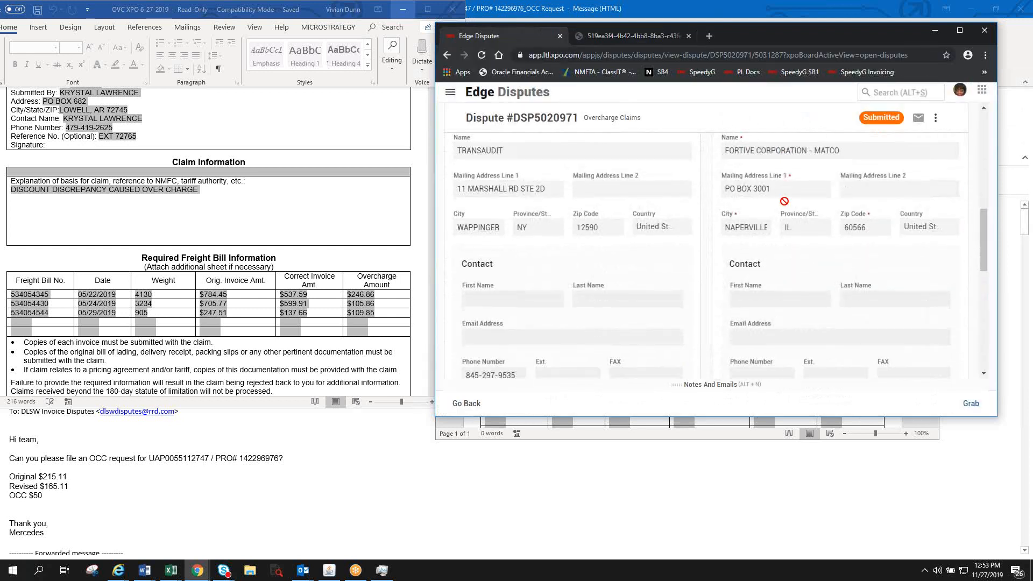
scroll(784, 200, "up", 2)
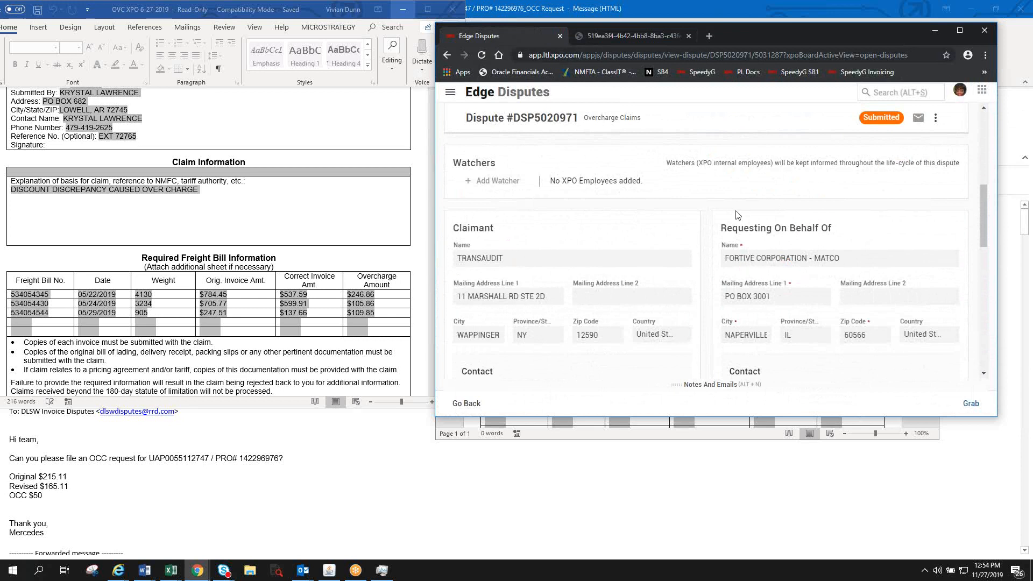
left_click(636, 33)
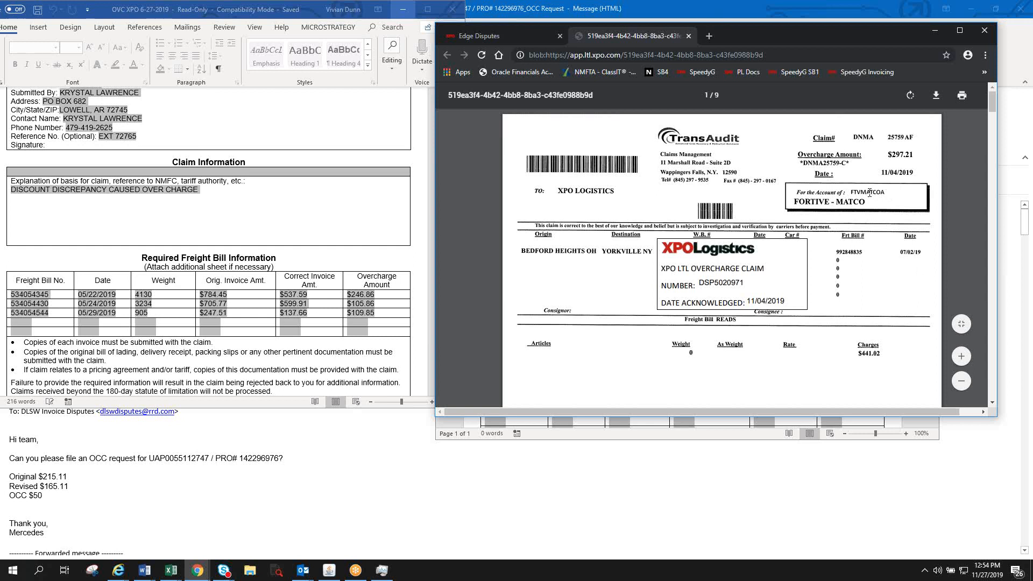
left_click(513, 33)
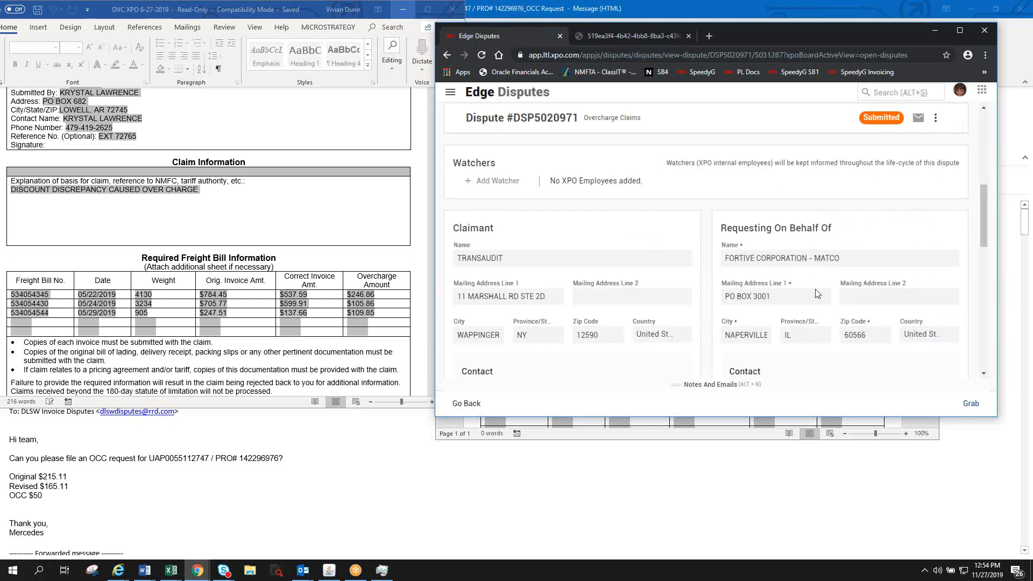
- Check the dispute's contact fields, total disputed amount and uploaded document, and return to Dispute Information
scroll(860, 299, "down", 1)
scroll(860, 299, "down", 3)
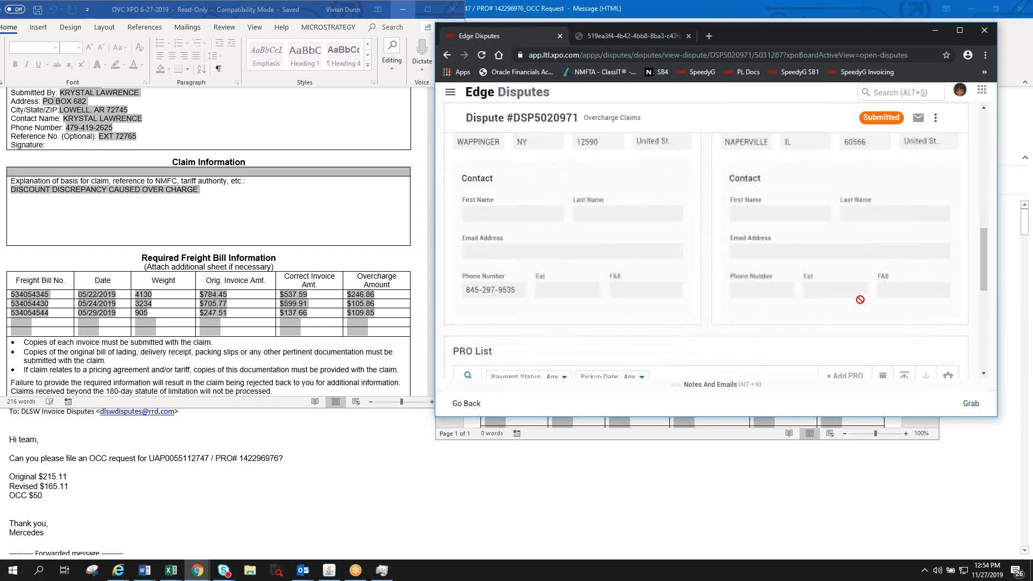
scroll(860, 299, "down", 8)
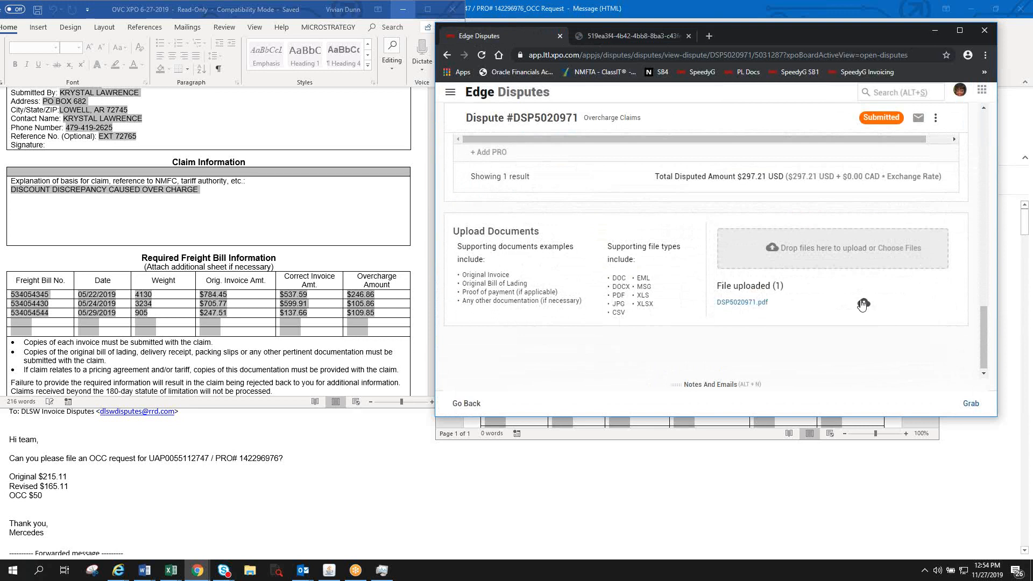
scroll(863, 304, "up", 4)
scroll(862, 304, "up", 5)
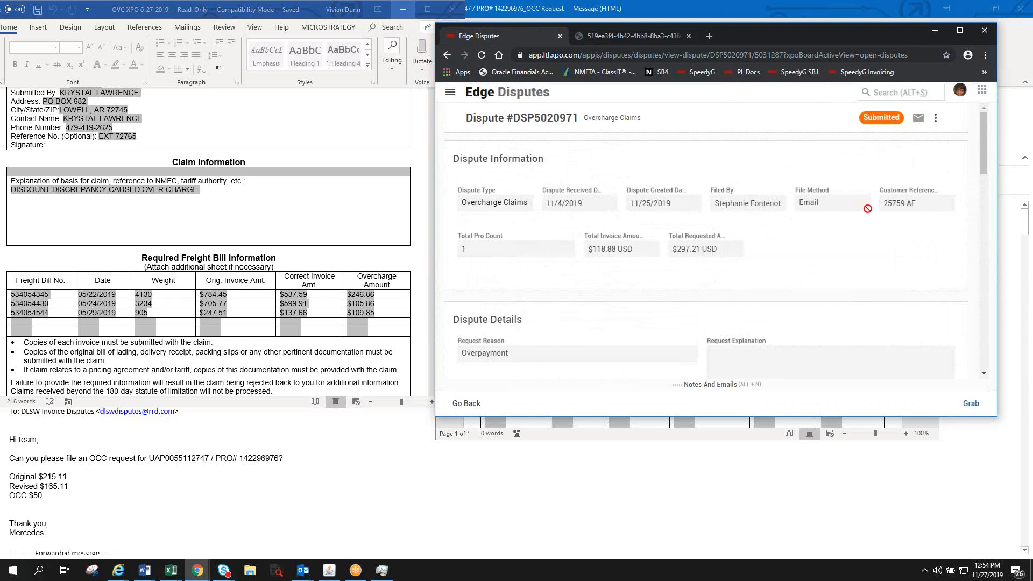
- Recheck the TransAudit dispute's claimant, on-behalf-of and contact fields along with its PRO List
scroll(893, 200, "down", 8)
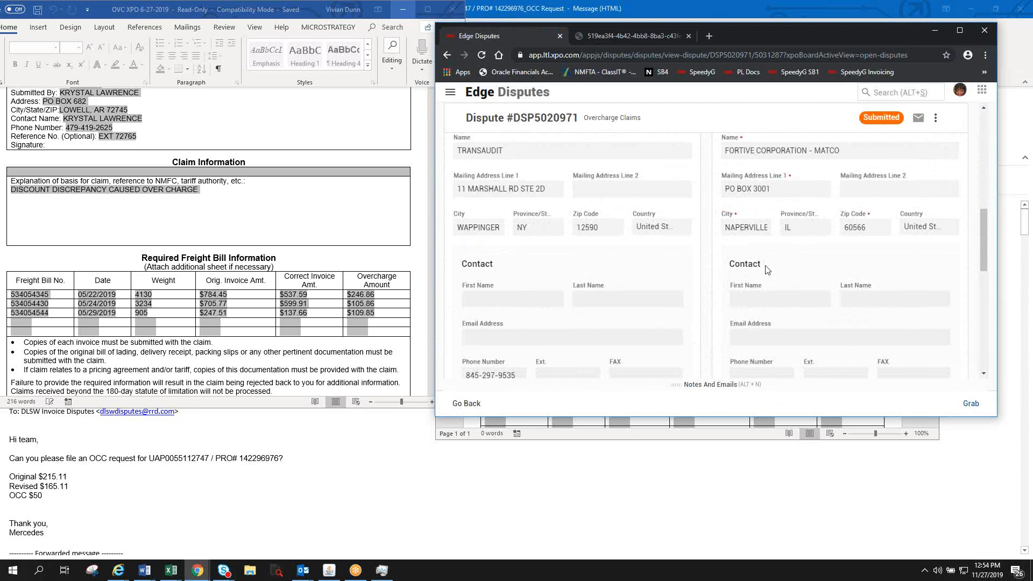
scroll(767, 270, "down", 8)
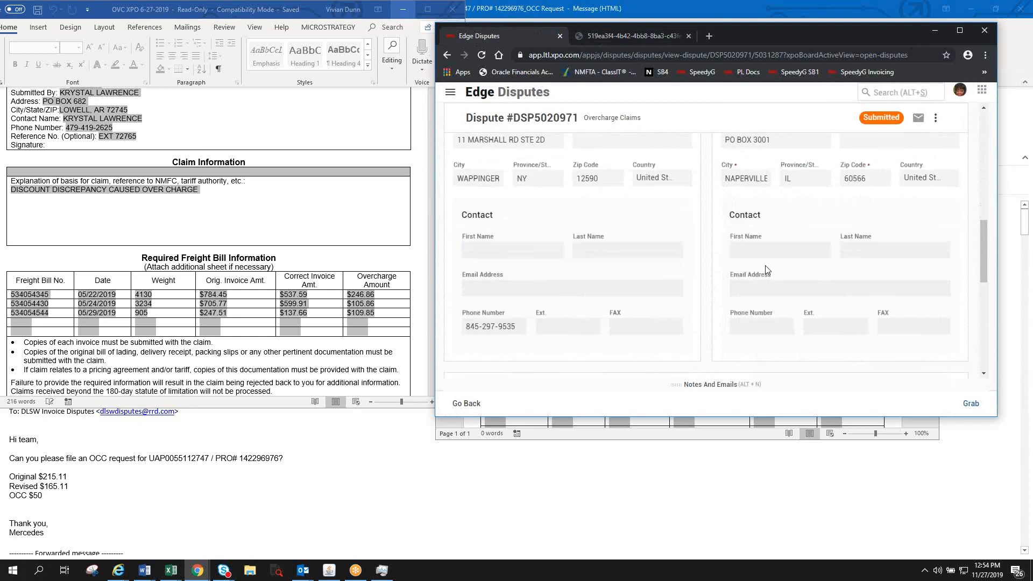
scroll(530, 270, "up", 2)
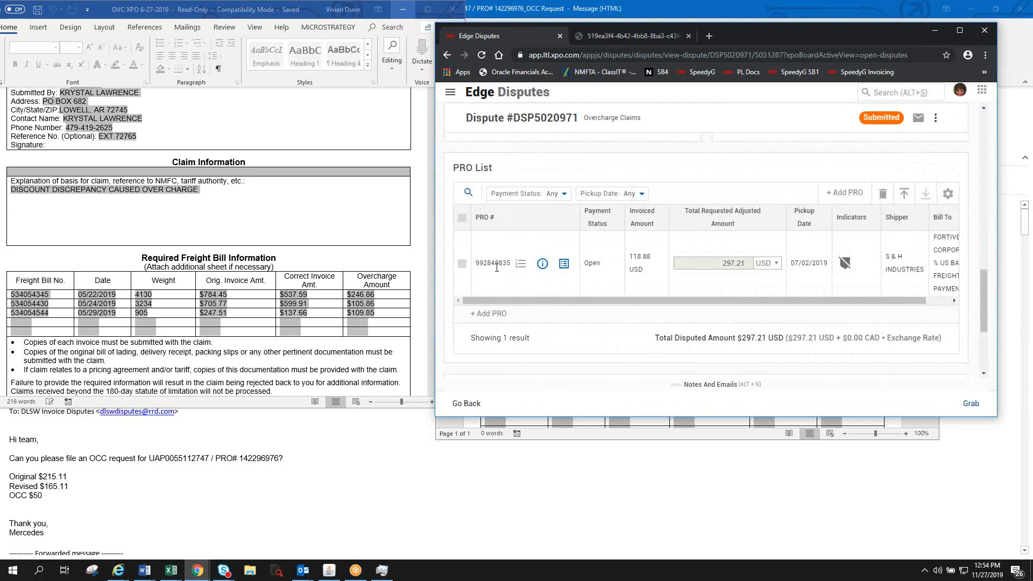
- Check the TransAudit dispute's uploaded document, Dispute Information and PRO List sections
scroll(508, 262, "down", 3)
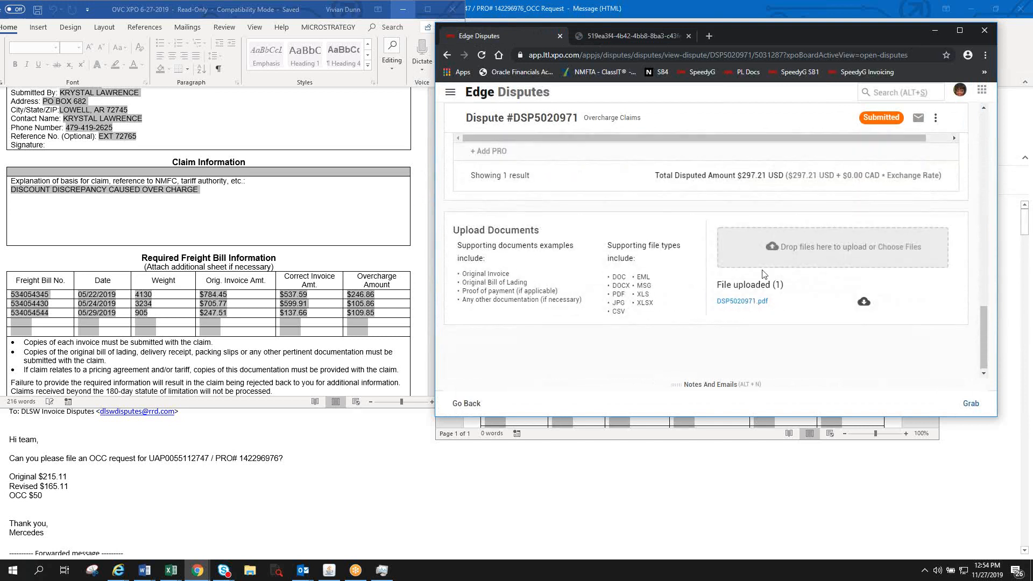
scroll(765, 274, "up", 10)
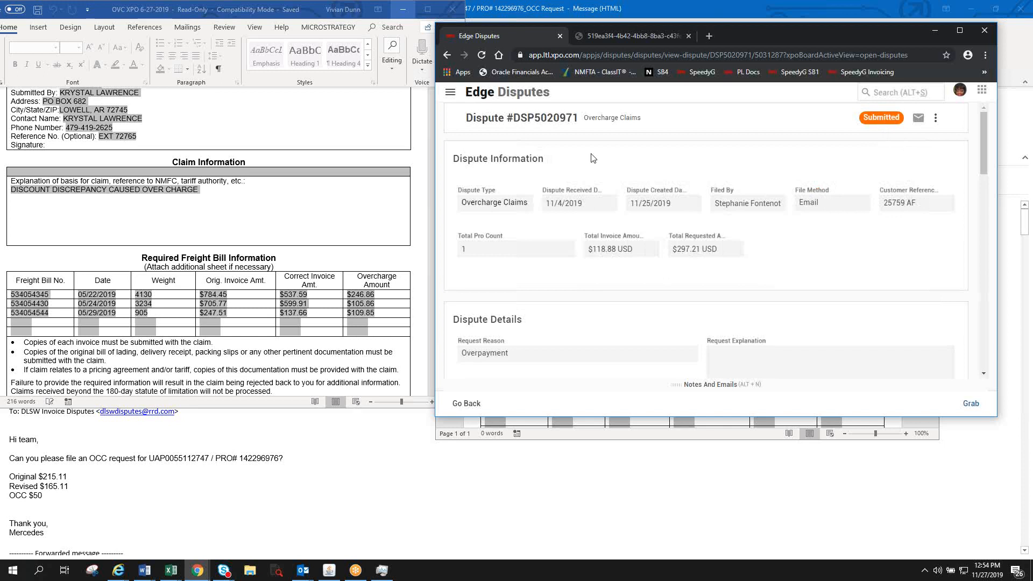
scroll(624, 175, "down", 2)
scroll(624, 175, "up", 2)
scroll(775, 253, "down", 10)
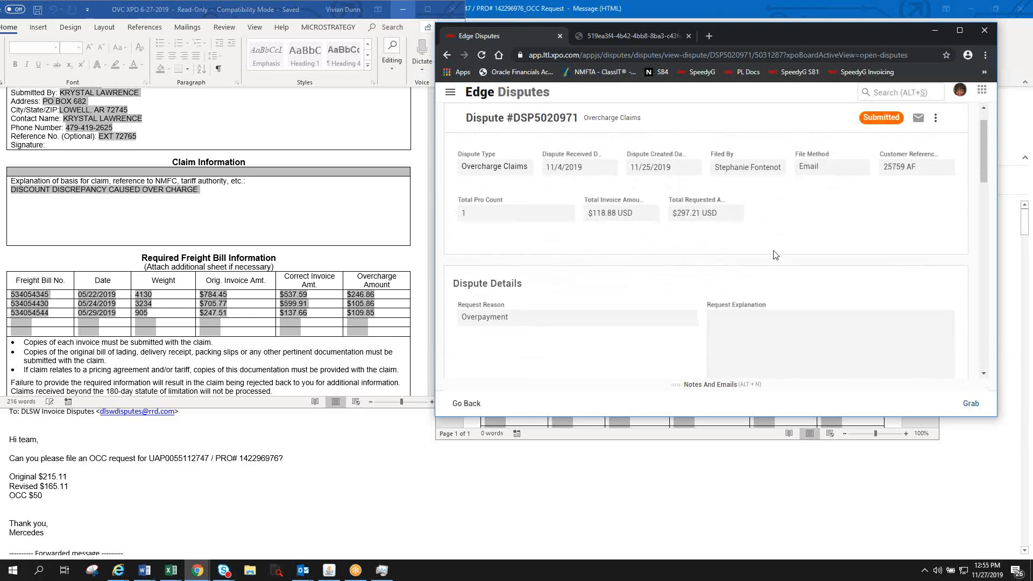
scroll(774, 250, "down", 3)
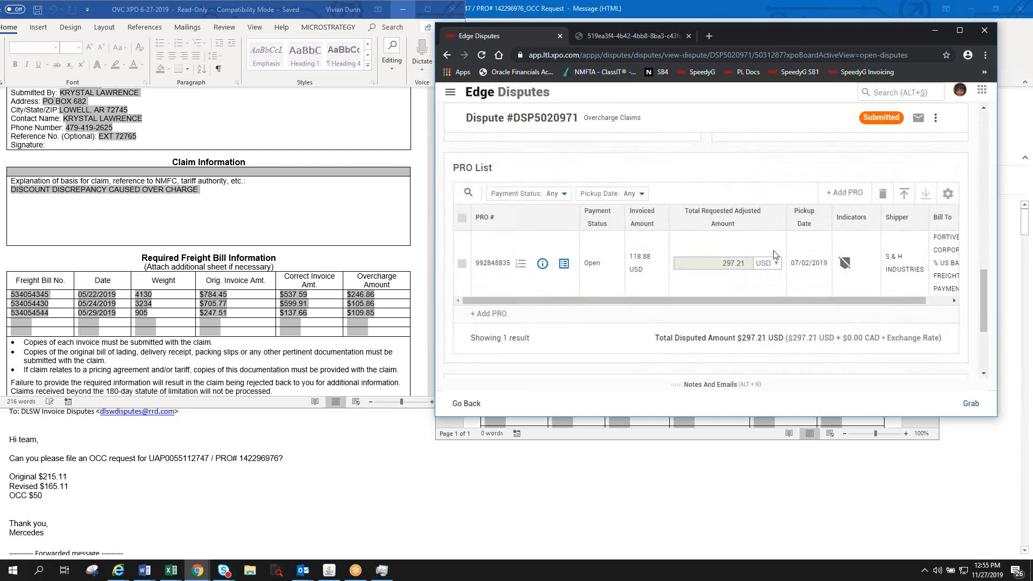
- Review the TransAudit PDF's charges, tariff authority and refund instructions, its claim submission and invoice pages, and return to the first page
left_click(637, 35)
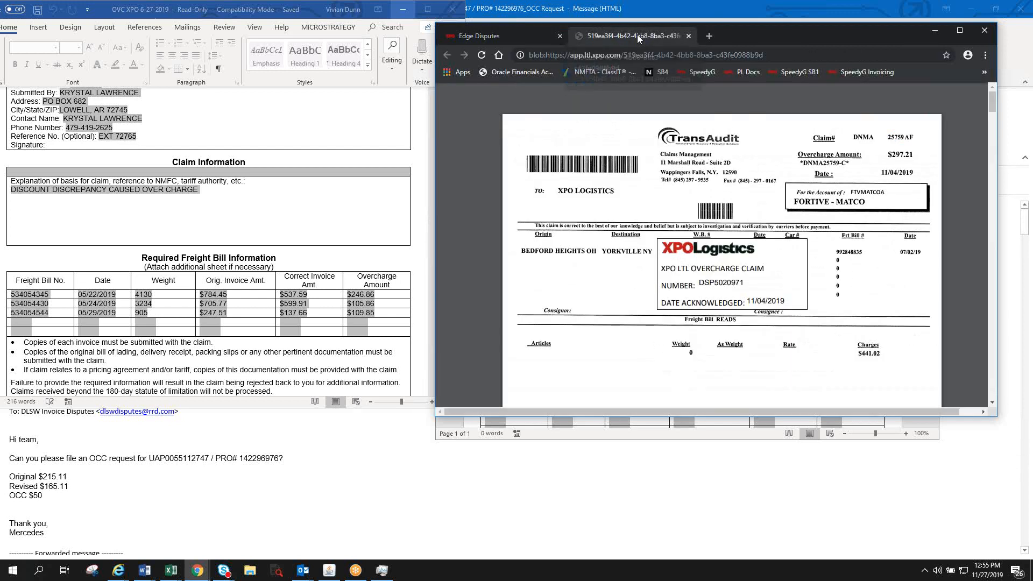
scroll(870, 251, "down", 4)
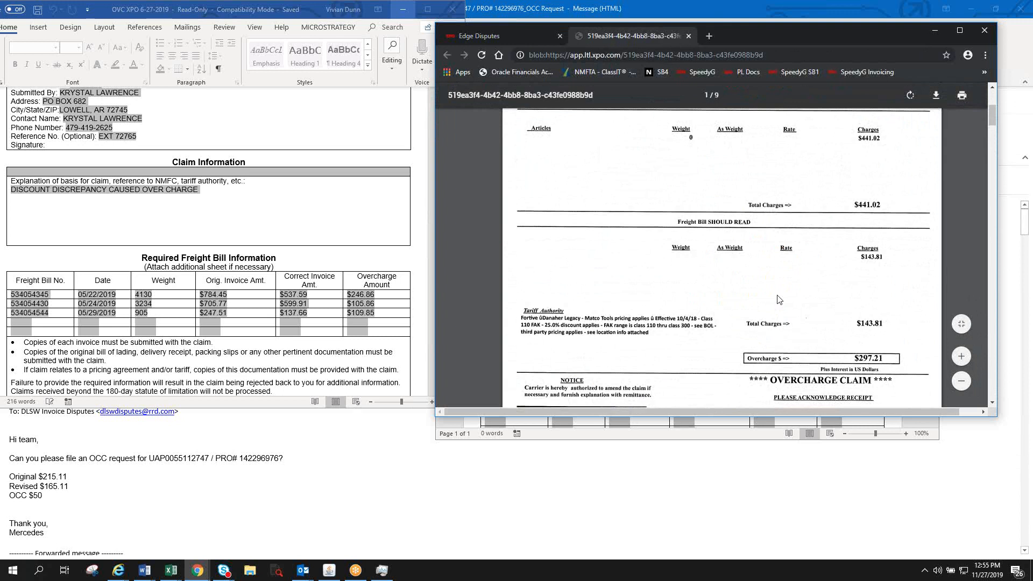
scroll(779, 300, "down", 2)
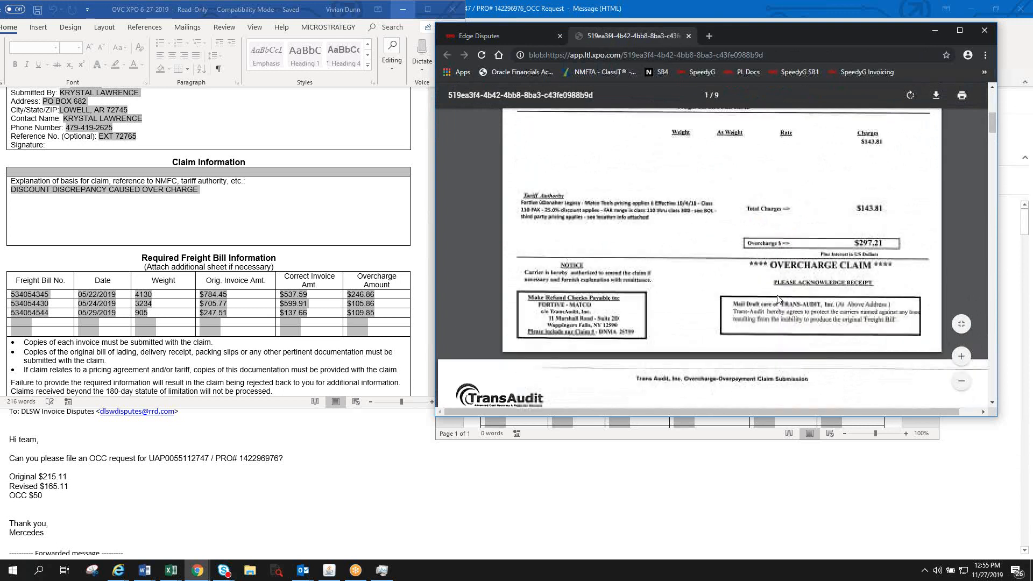
scroll(779, 299, "up", 1)
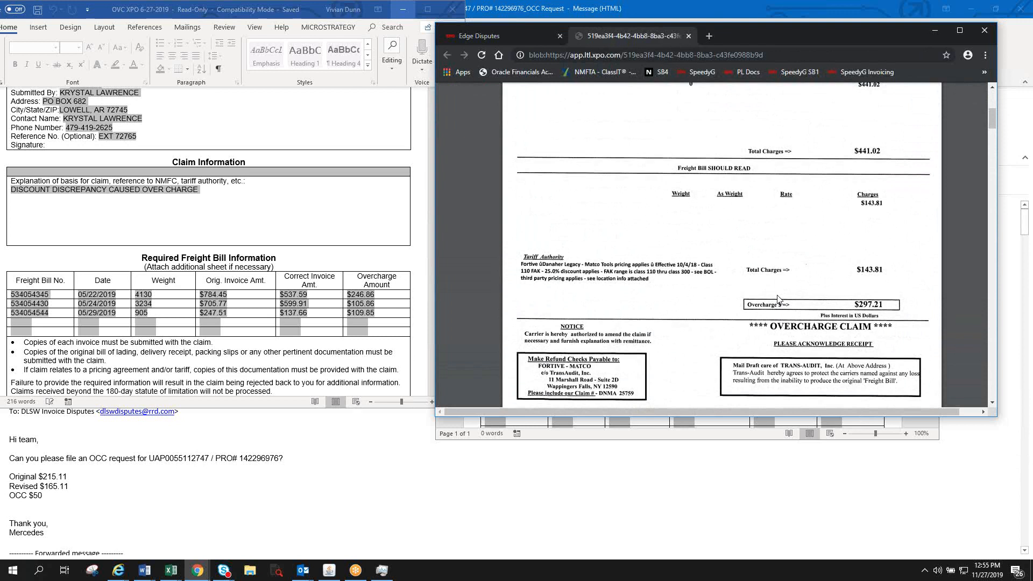
scroll(778, 300, "up", 5)
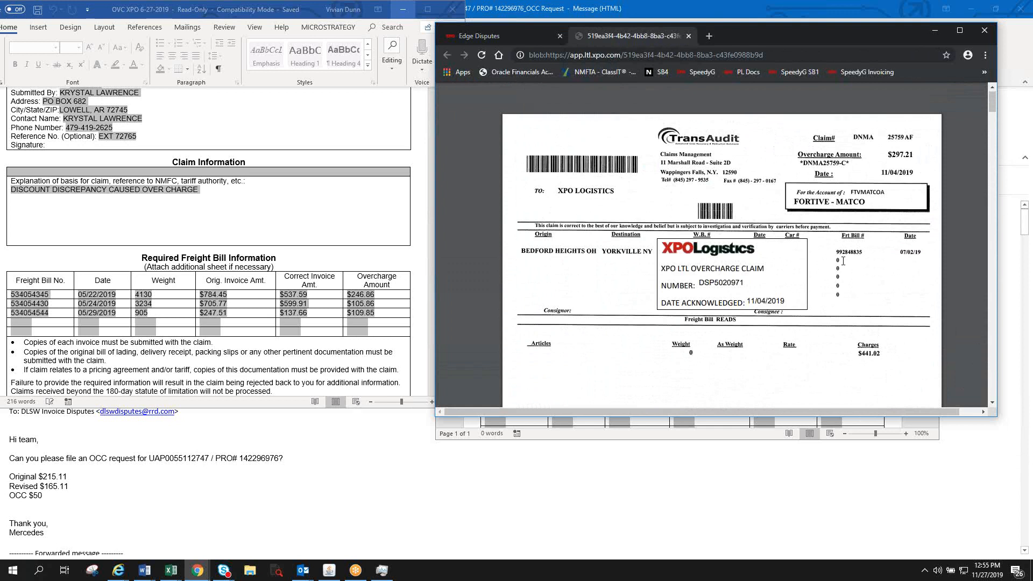
scroll(843, 261, "down", 10)
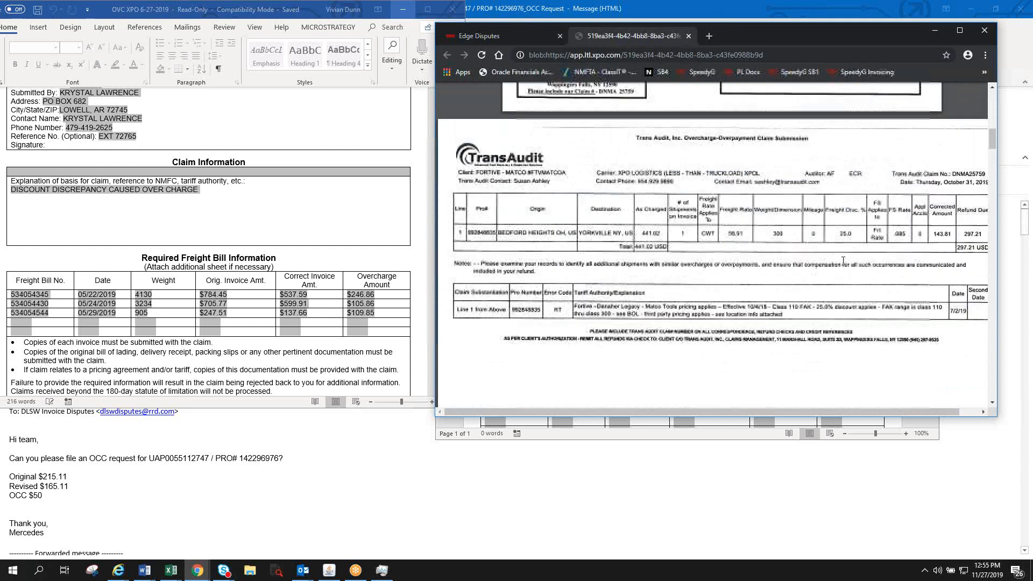
scroll(843, 261, "down", 5)
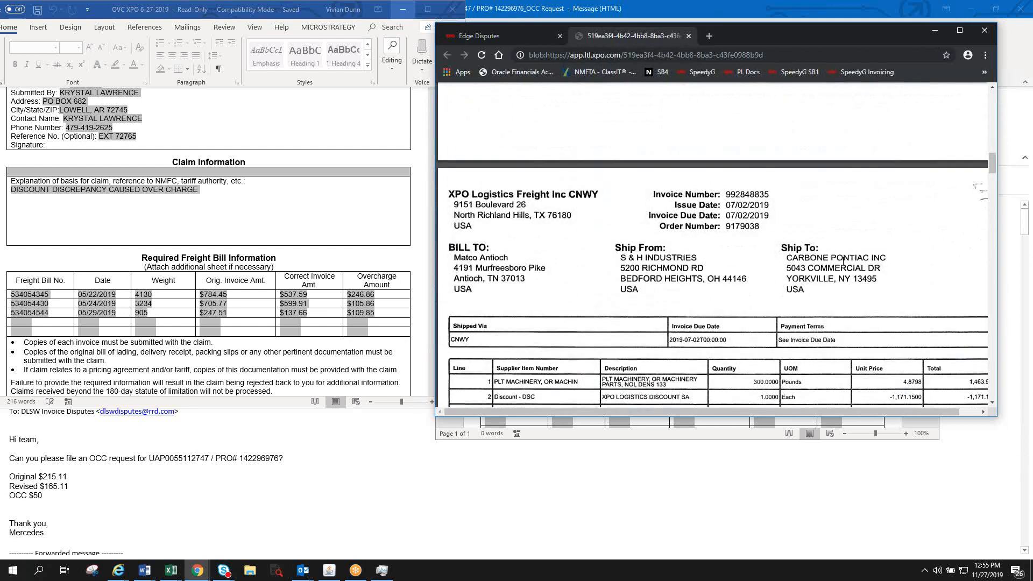
scroll(843, 261, "up", 15)
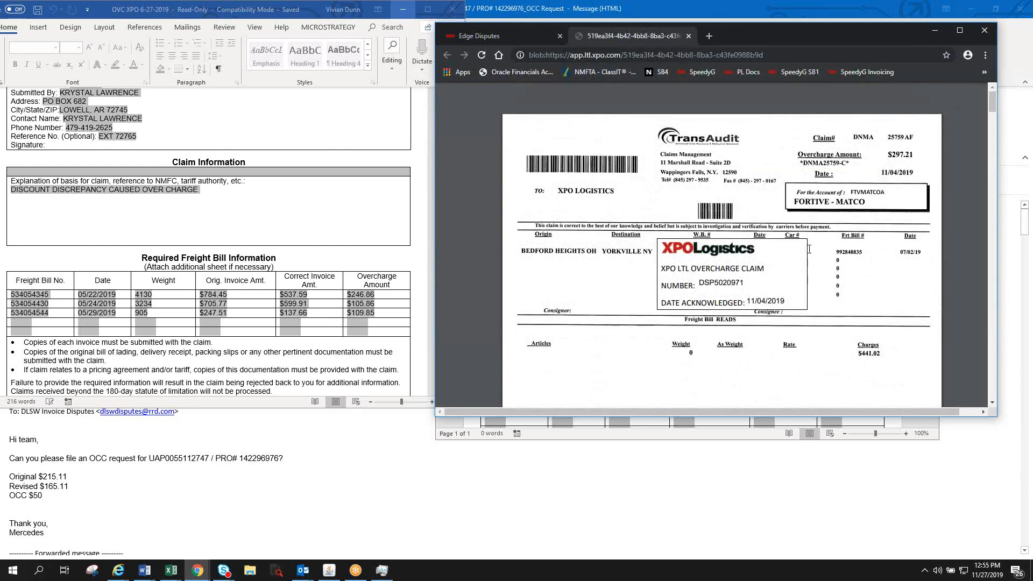
- Go back to the Edge dispute and review its Upload Documents, PRO List and contact sections, ending at Dispute Information
left_click(512, 36)
scroll(705, 203, "down", 3)
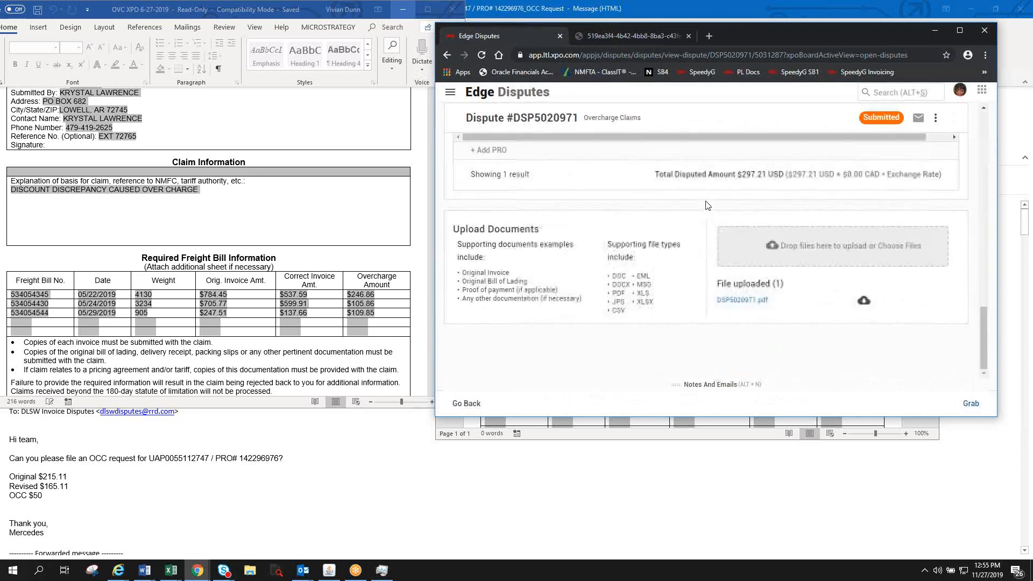
scroll(706, 203, "up", 3)
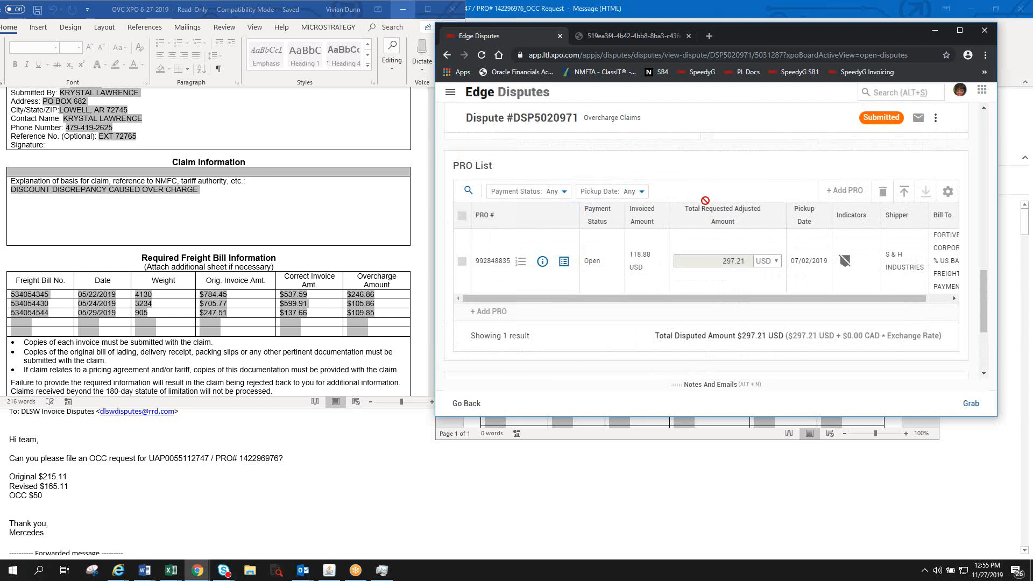
scroll(704, 201, "up", 3)
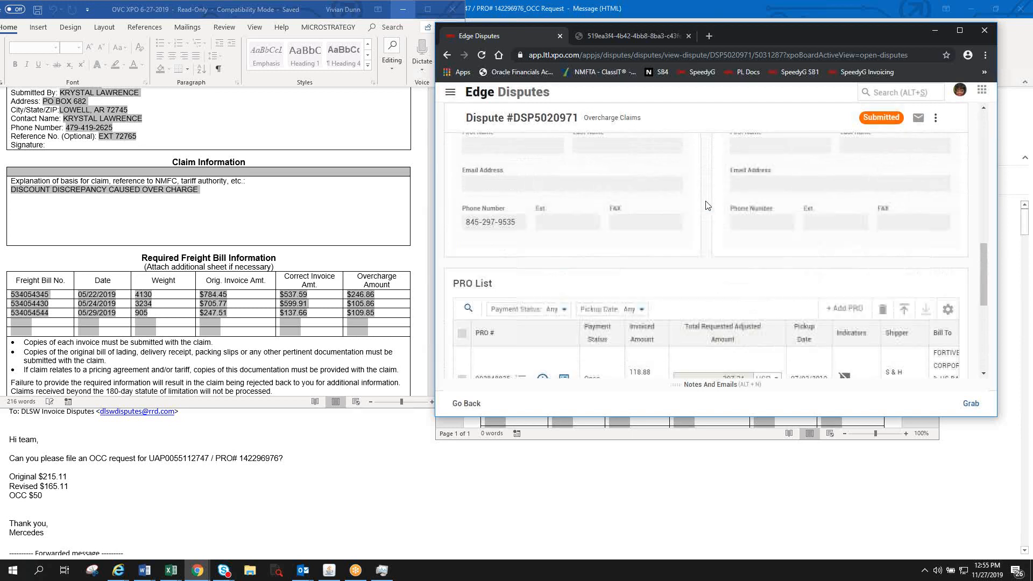
scroll(705, 201, "up", 5)
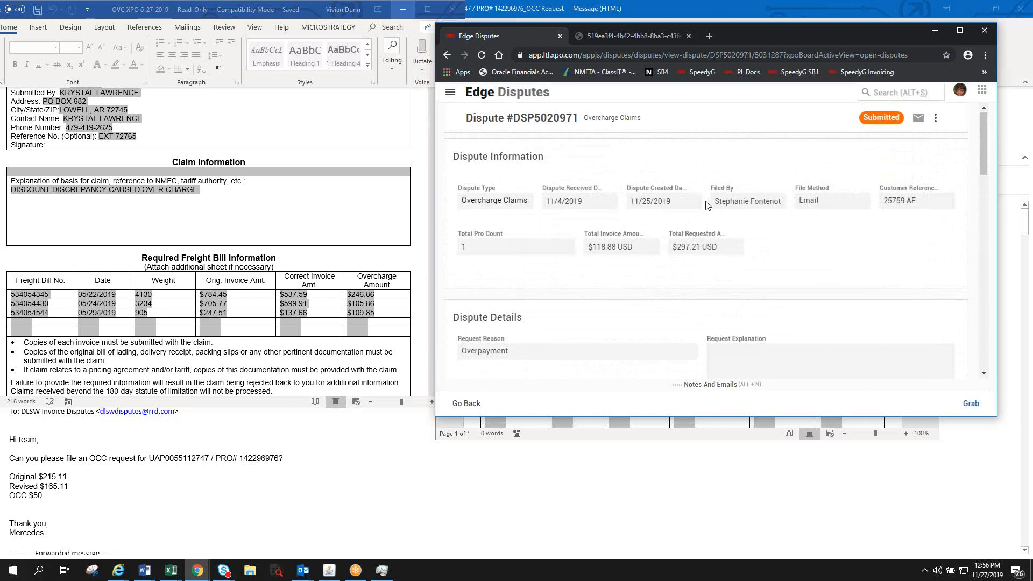
scroll(706, 206, "up", 1)
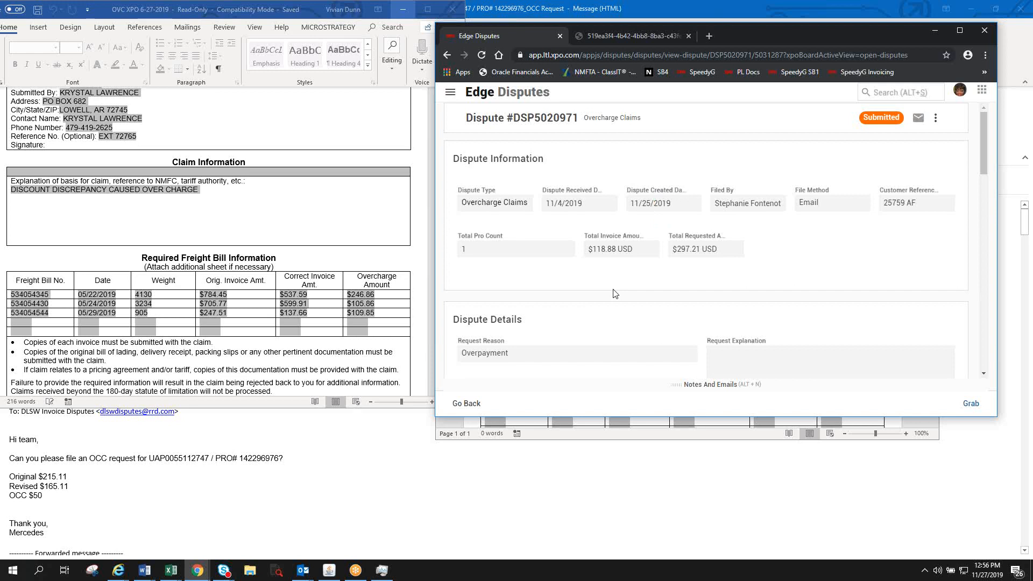
- Review the dispute's Claimant, Requesting On Behalf Of and PRO List sections, and bring the JB Hunt form back to its Claimant Information
scroll(615, 294, "down", 5)
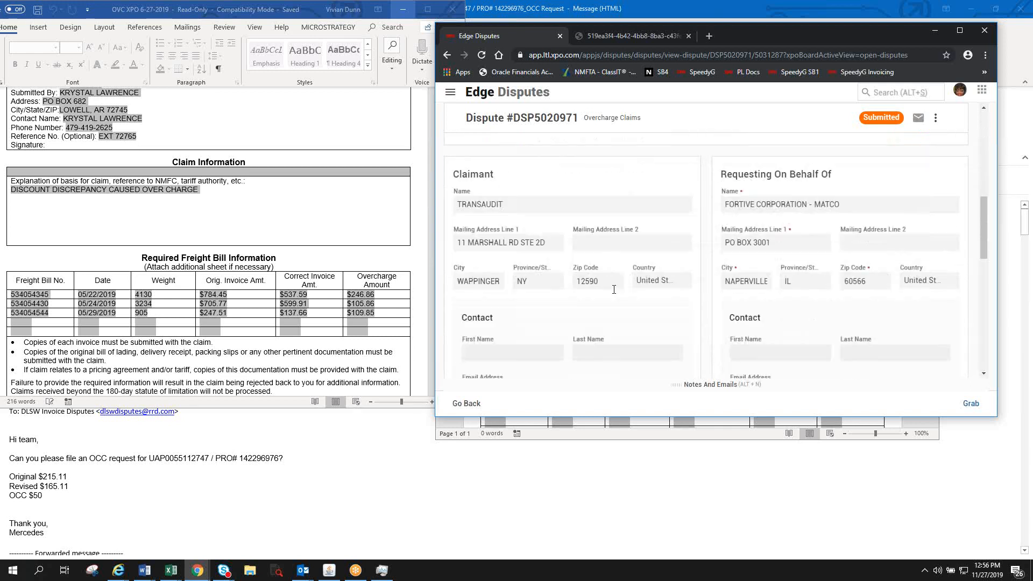
scroll(614, 290, "down", 5)
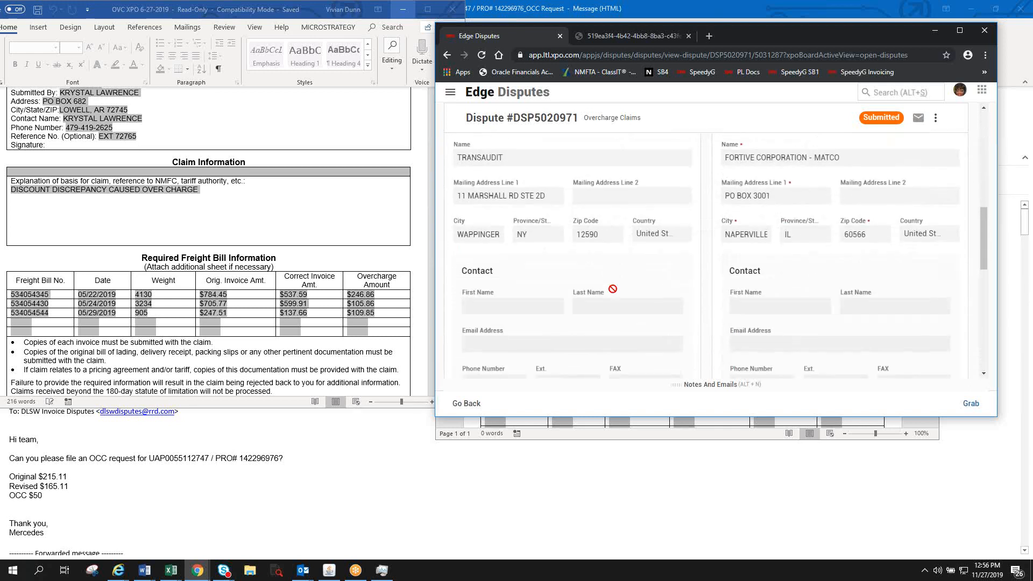
scroll(612, 289, "down", 5)
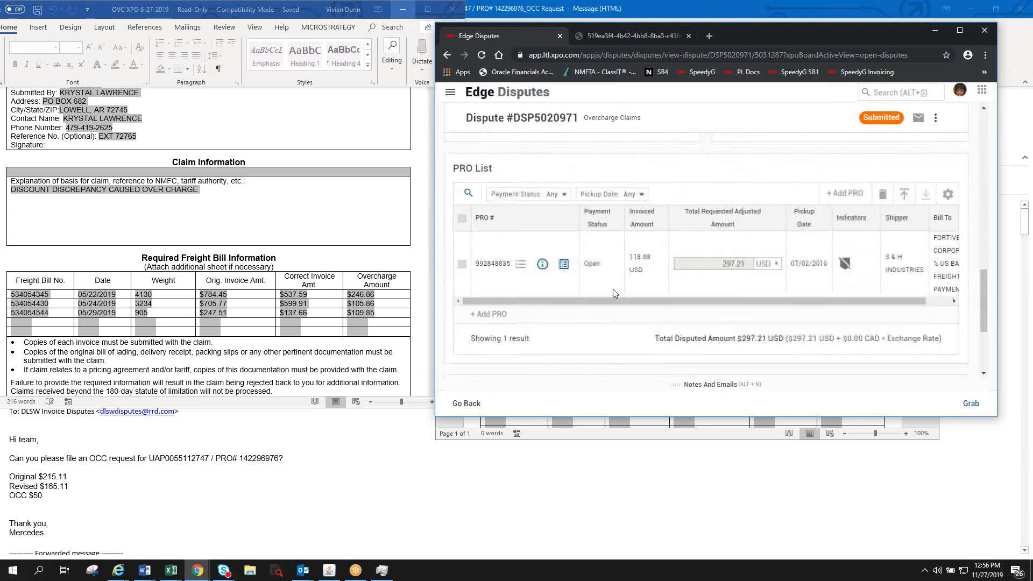
scroll(614, 290, "up", 15)
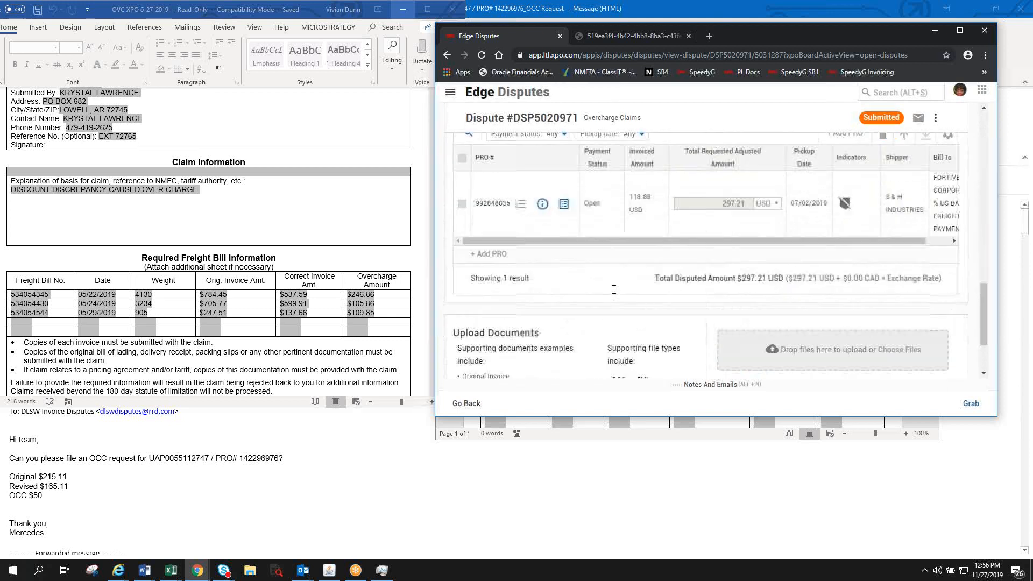
scroll(614, 290, "up", 1)
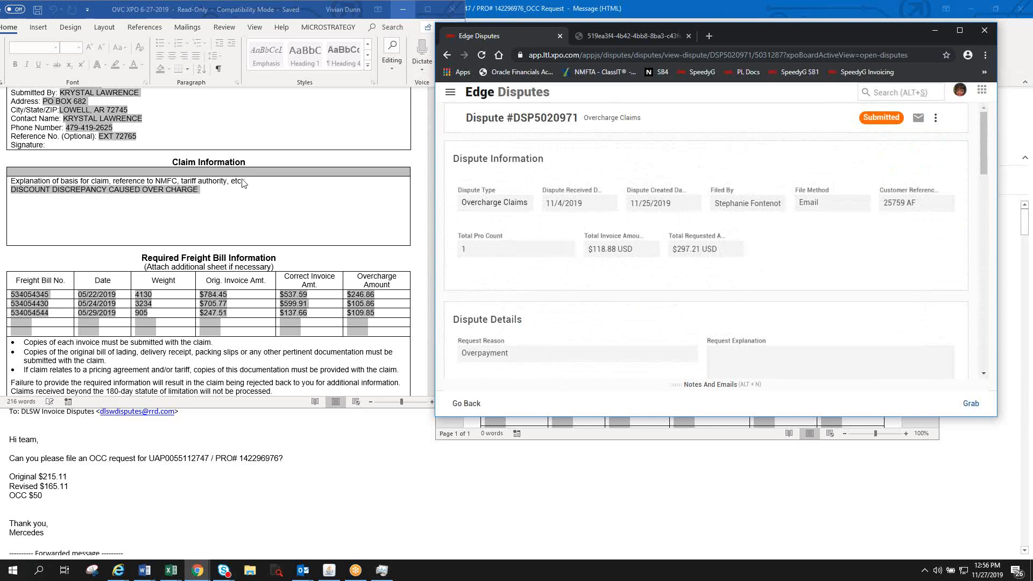
scroll(243, 183, "up", 2)
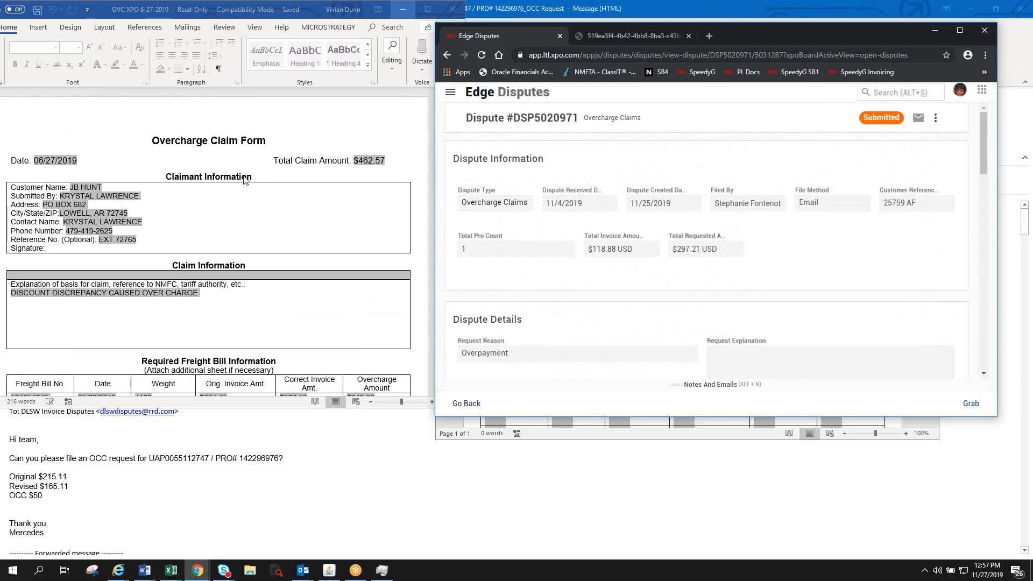
- Minimize Edge Disputes, look through the LTL Overcharge Claims inbox in Outlook, and select the overcharge claim email received 11/26/2019 at 2:33 PM
left_click(937, 30)
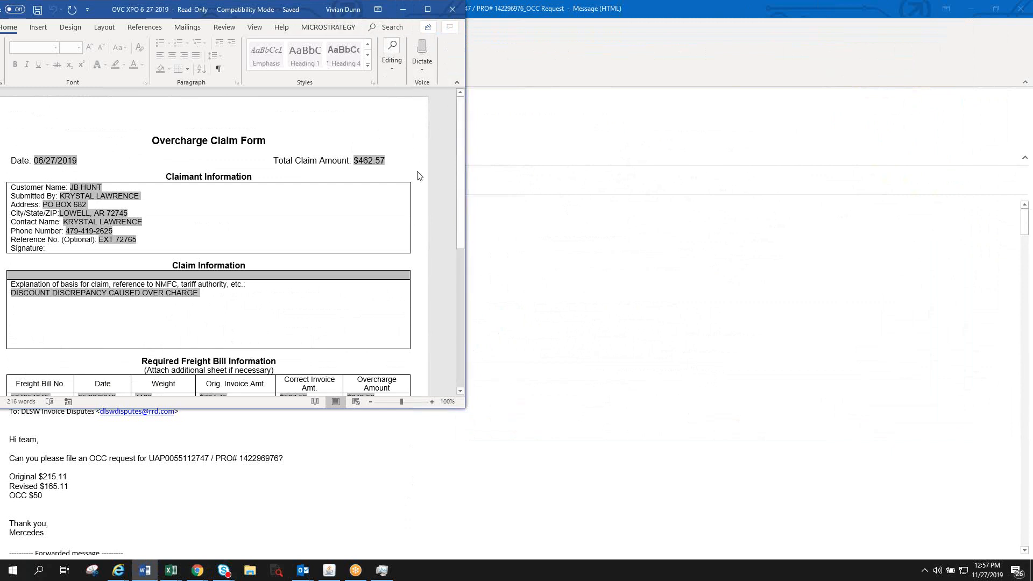
mouse_move(306, 575)
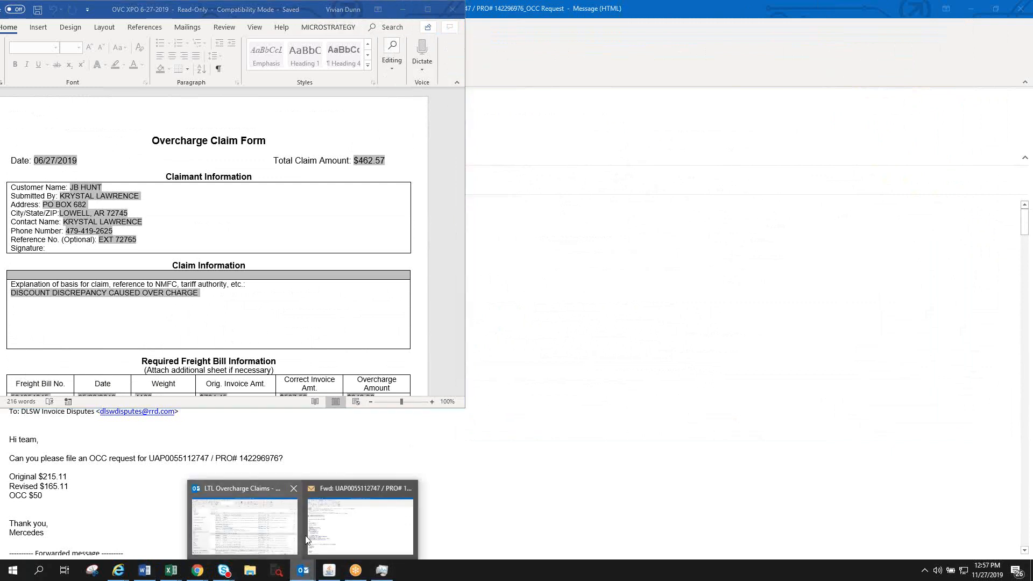
left_click(272, 525)
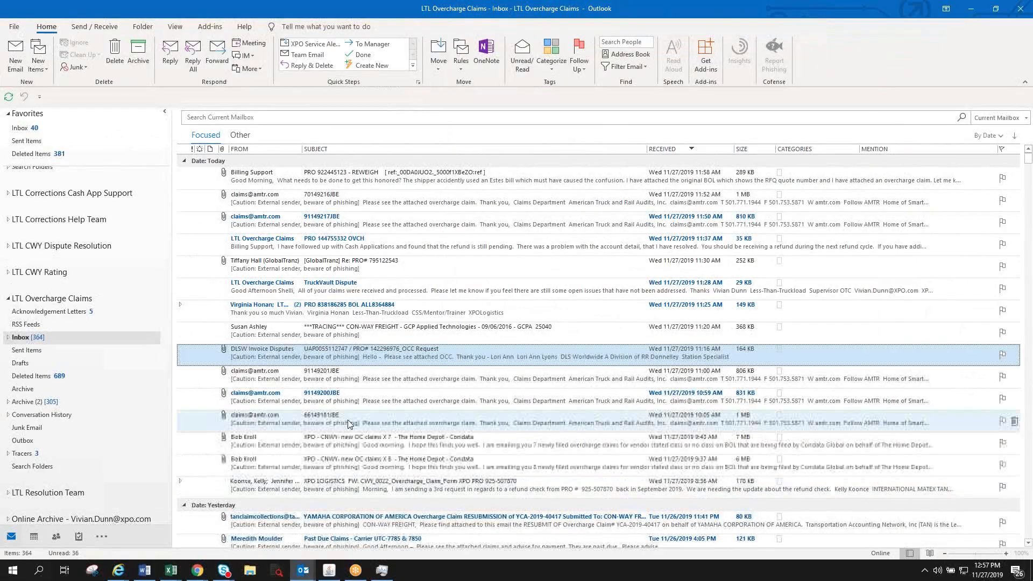
scroll(347, 420, "down", 4)
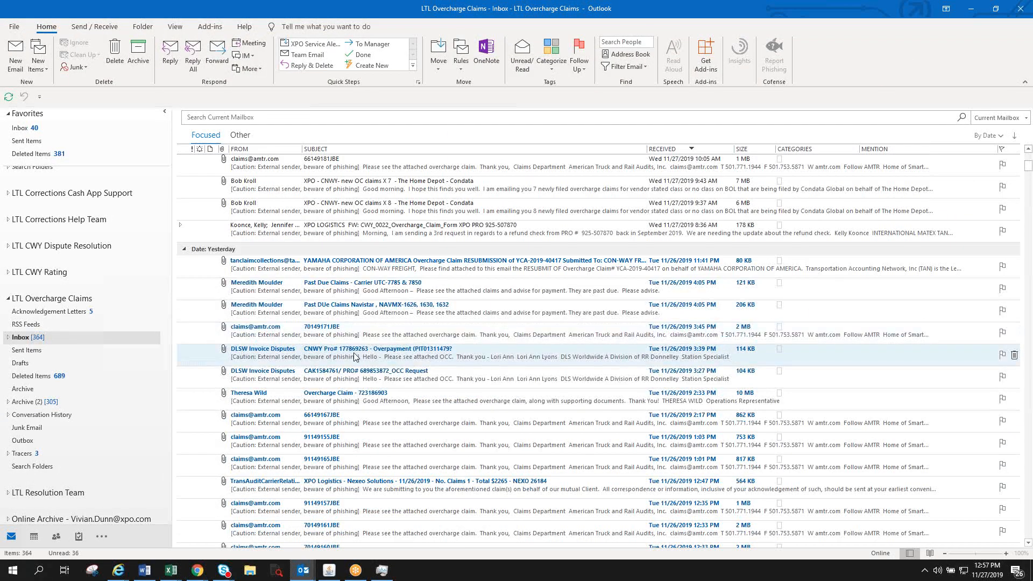
scroll(354, 443, "down", 2)
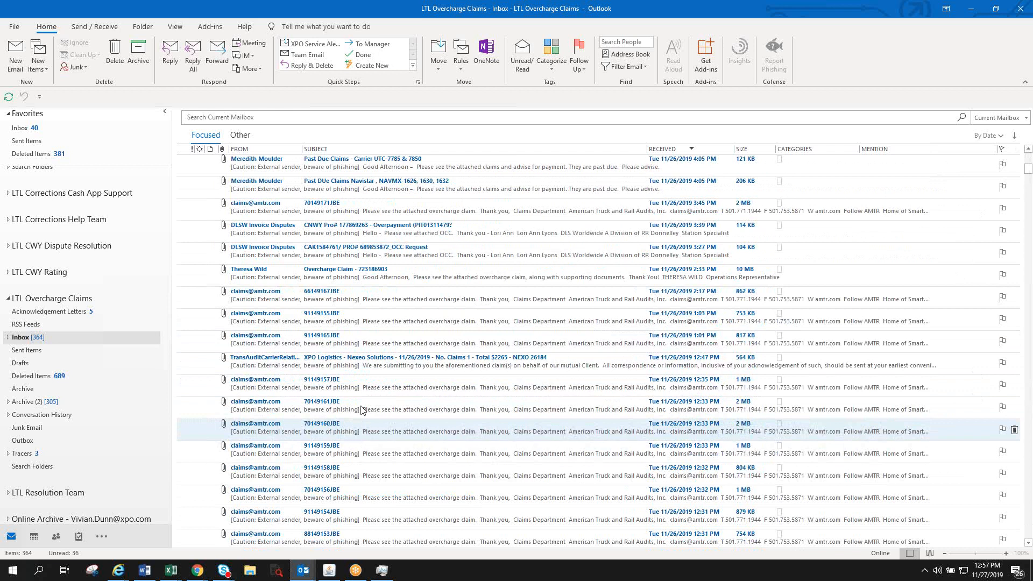
left_click(293, 278)
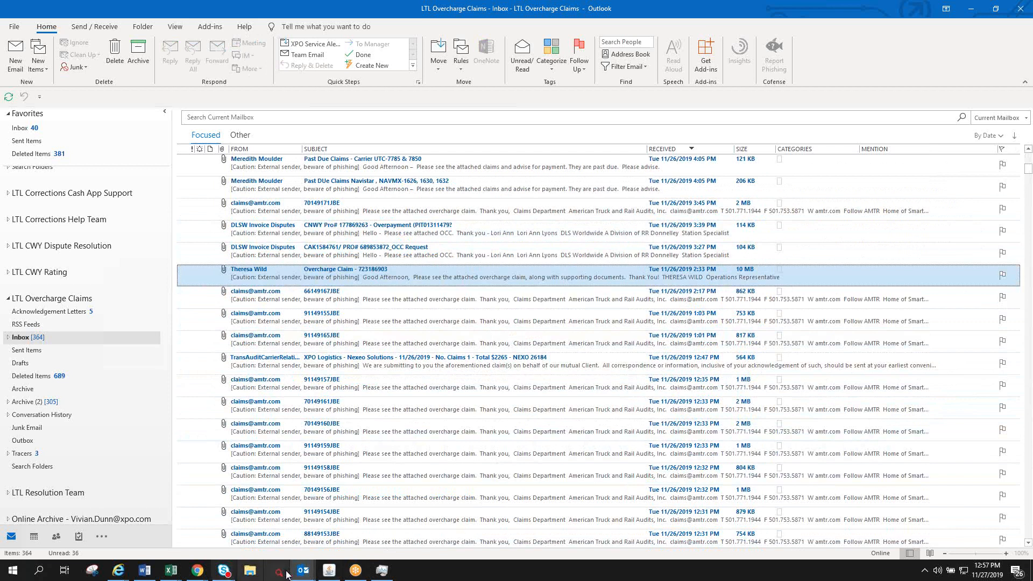
- Bring up the forwarded DLSW OCC request message and close it
mouse_move(303, 571)
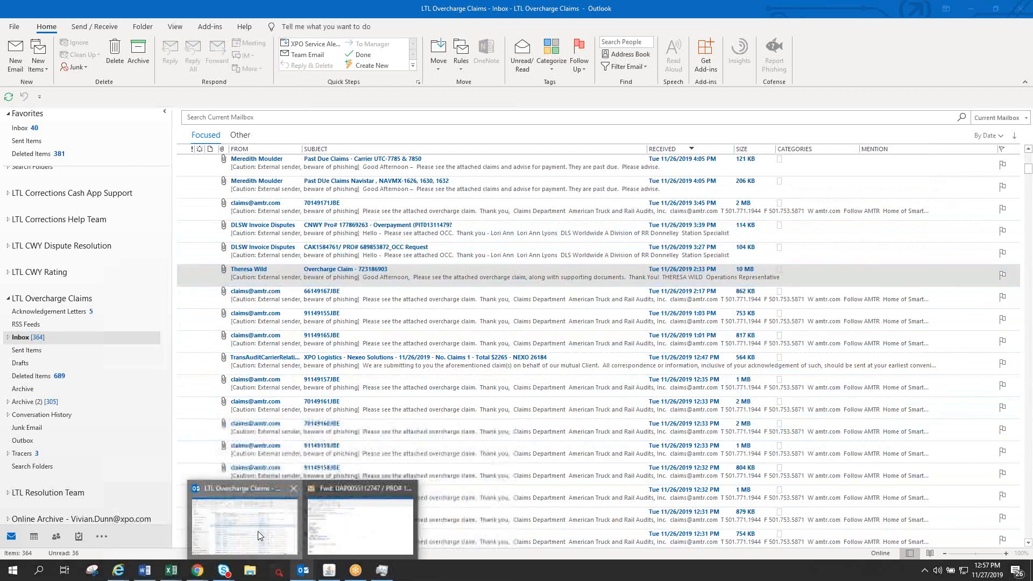
left_click(351, 542)
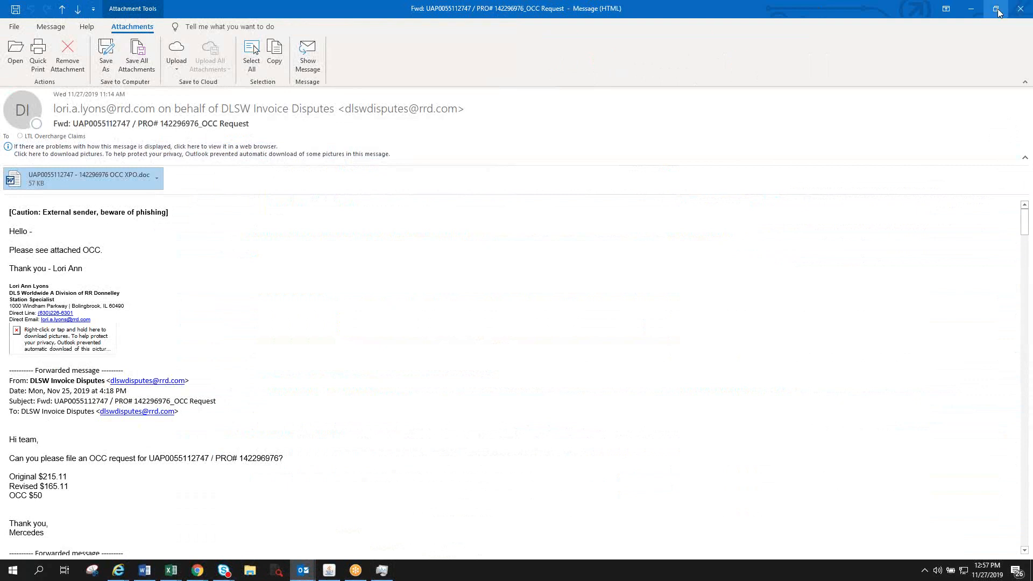
left_click(1021, 9)
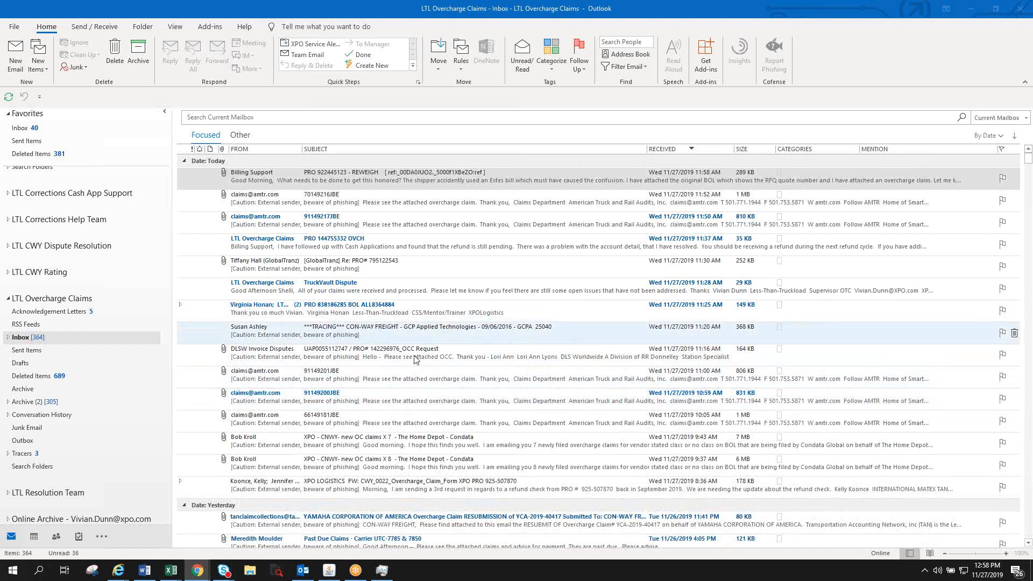
- Browse the overcharge claim emails received today and yesterday in the LTL Overcharge Claims inbox
scroll(458, 391, "down", 3)
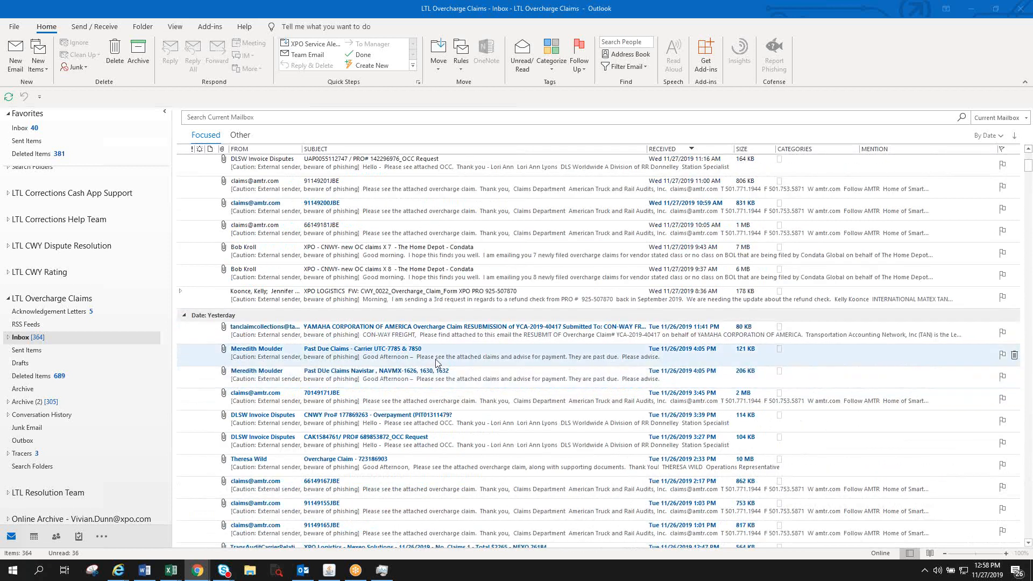
scroll(435, 356, "up", 3)
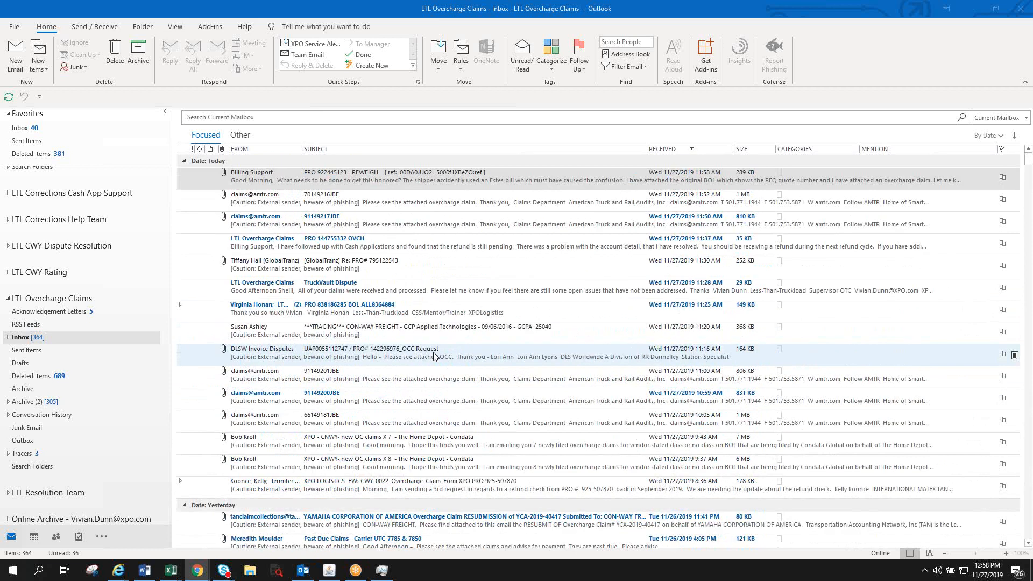
scroll(464, 371, "down", 10)
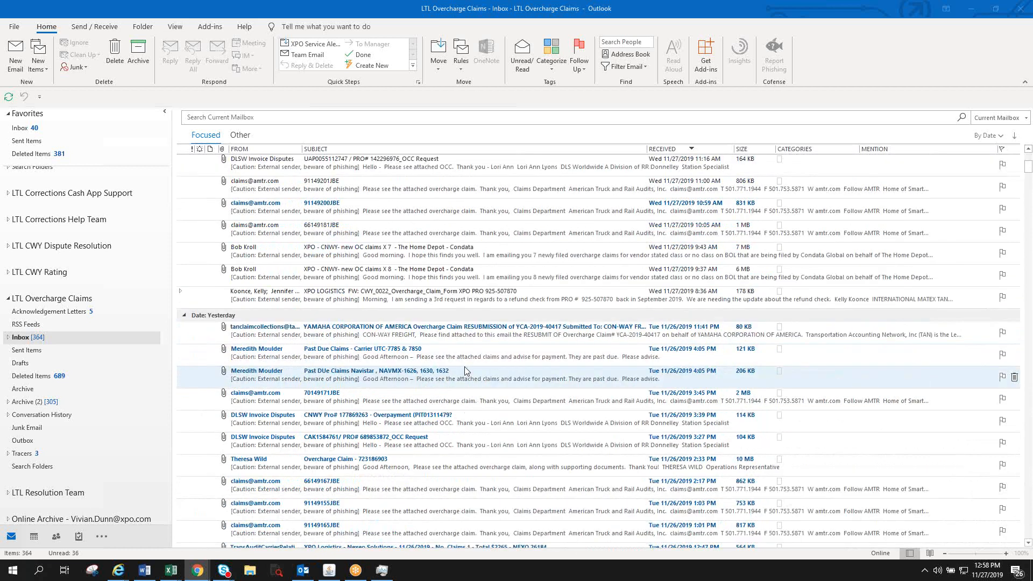
- Find the GE claim email received 11/25/2019 at 8:34 AM in the LTL Overcharge Claims inbox and open its PDF attachment
scroll(465, 370, "down", 8)
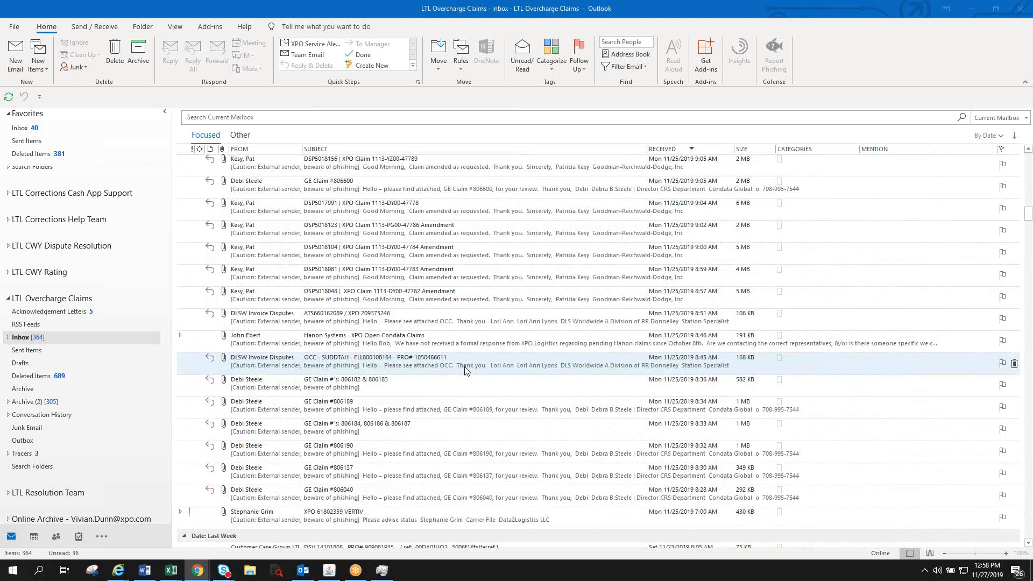
scroll(465, 370, "down", 1)
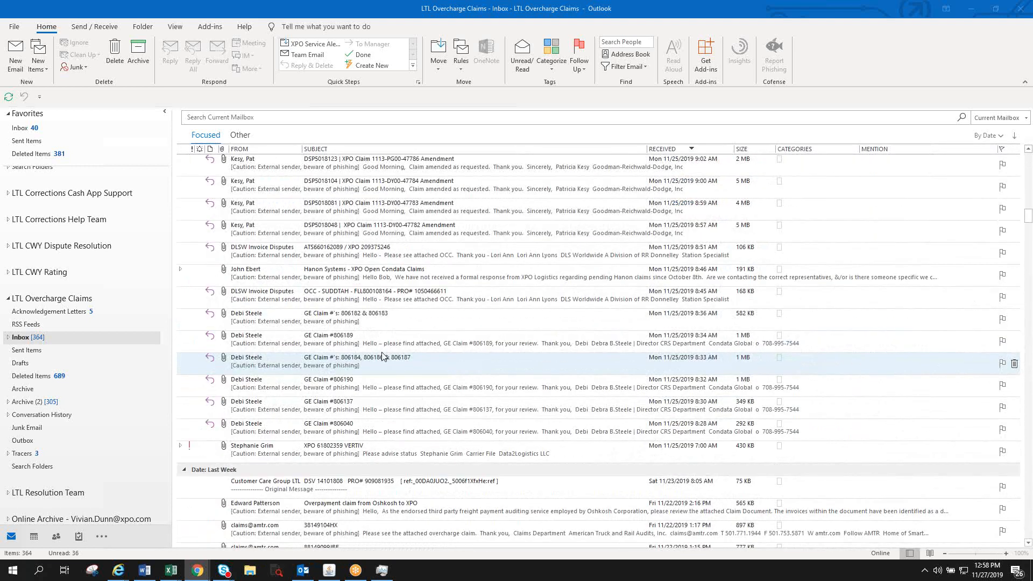
left_click(363, 340)
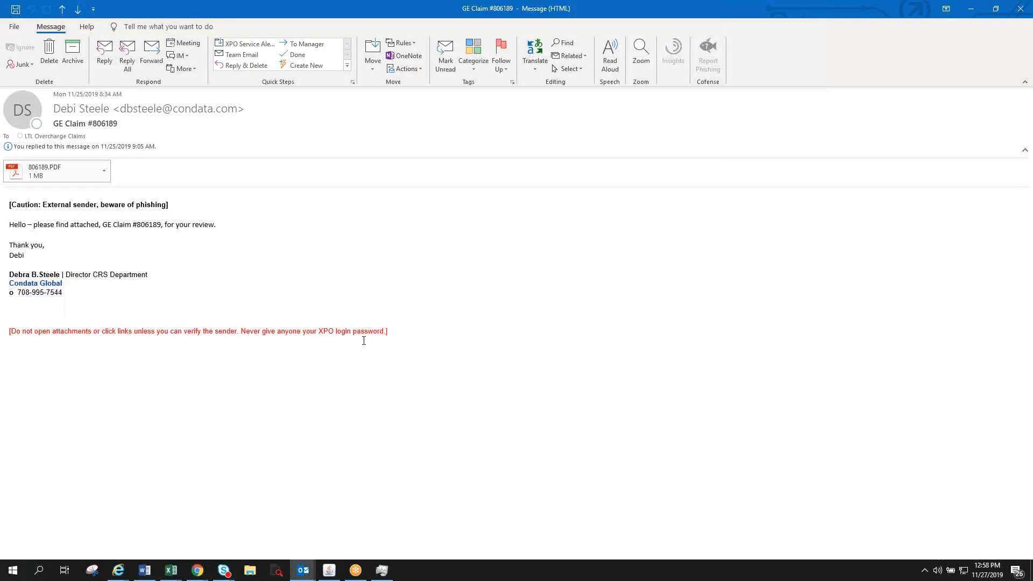
left_click(58, 171)
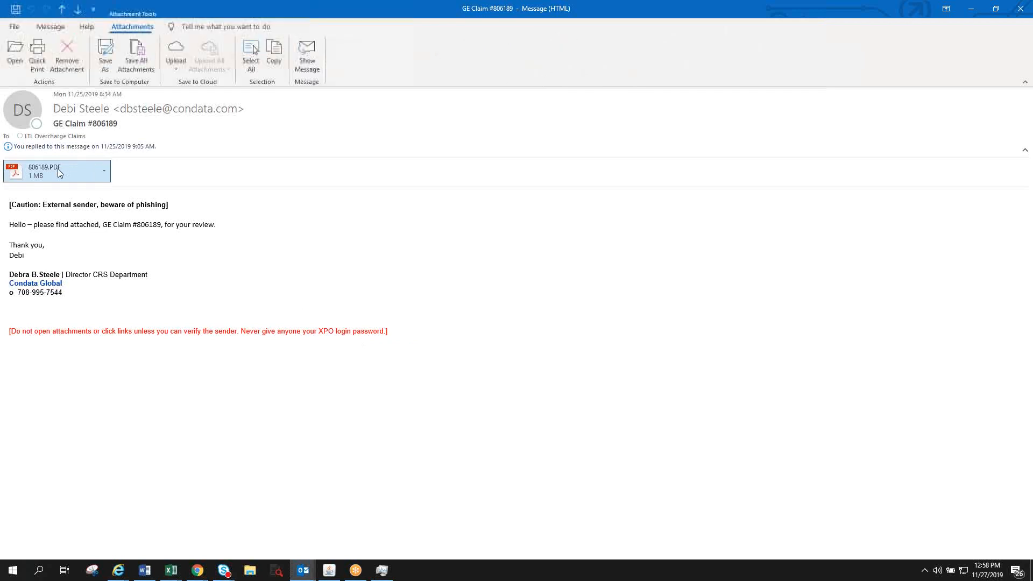
double_click(58, 171)
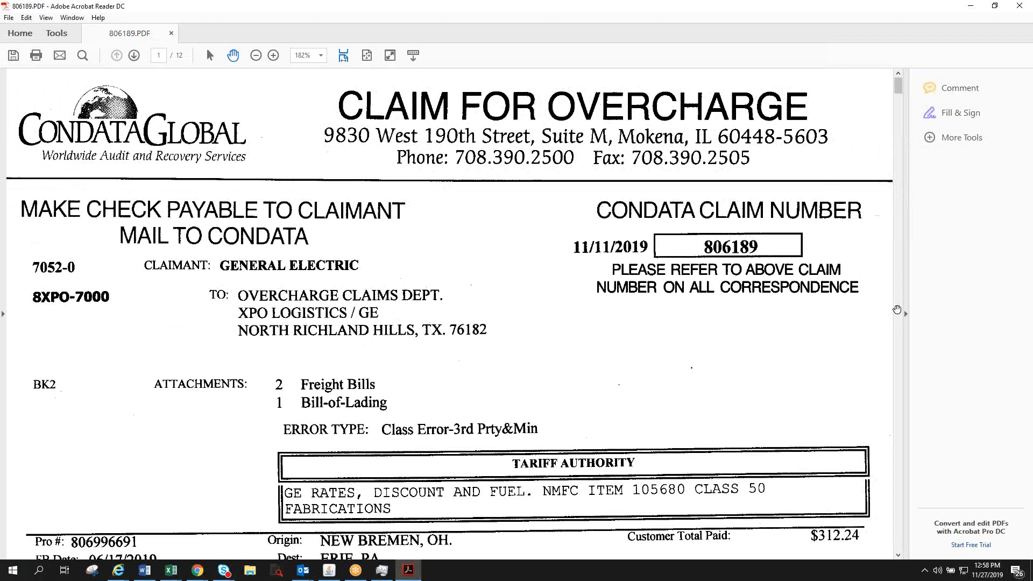
- Skim the Condata Global overcharge claim PDF, return to its first page, and shrink and shift its window to free space beside it
scroll(872, 309, "down", 2)
scroll(873, 309, "down", 15)
scroll(872, 307, "up", 8)
scroll(869, 307, "up", 11)
left_click(994, 6)
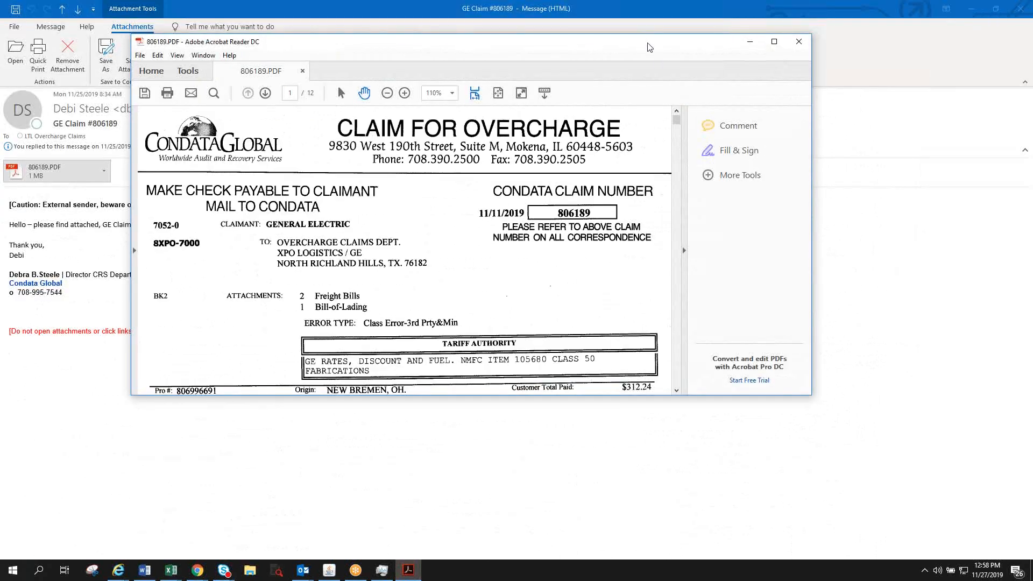
left_click_drag(630, 50, 509, 53)
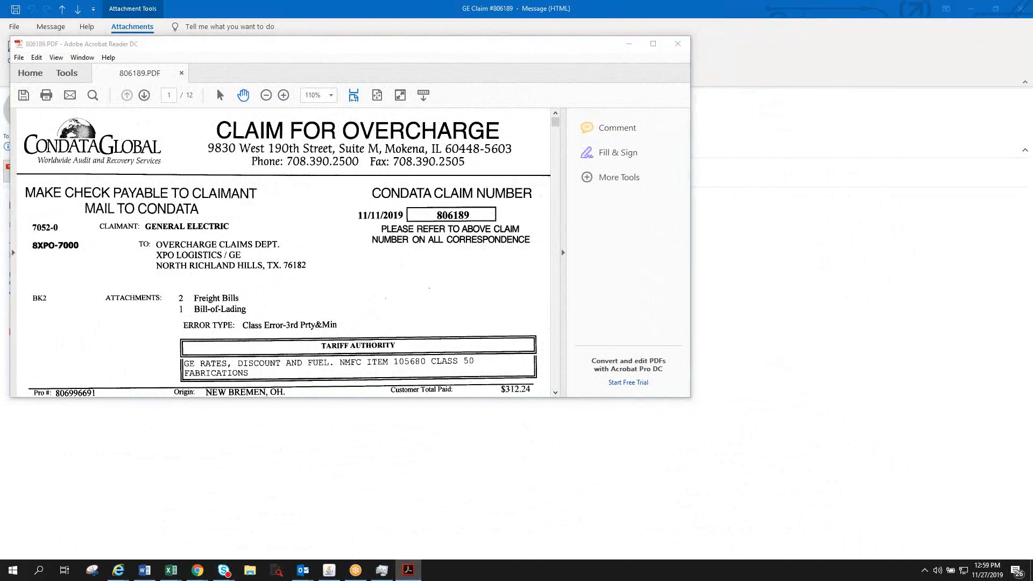
- Switch to Edge Disputes, expand its navigation menu, and look across the columns of the Open Disputes list
key("alt+Tab")
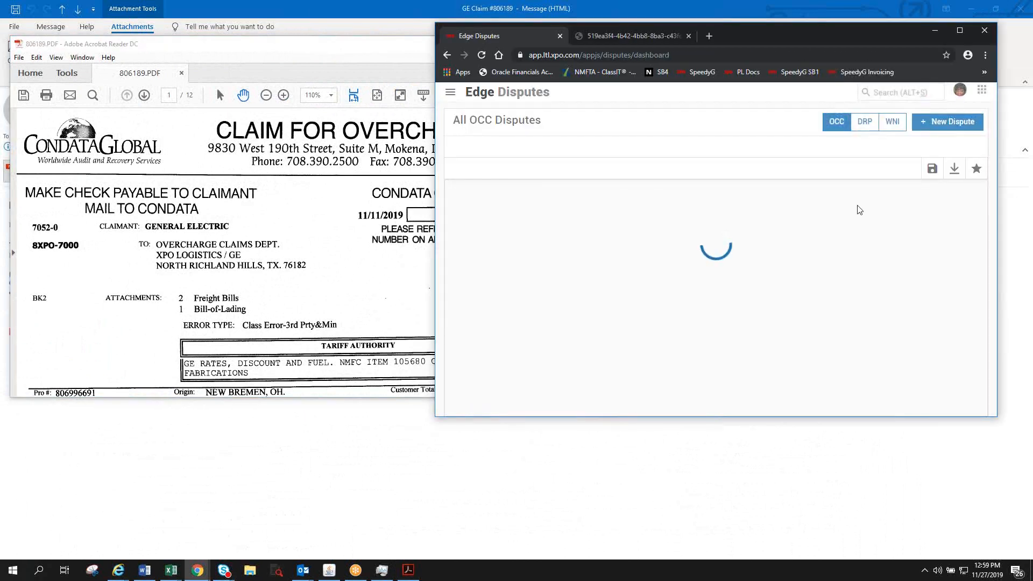
left_click(451, 92)
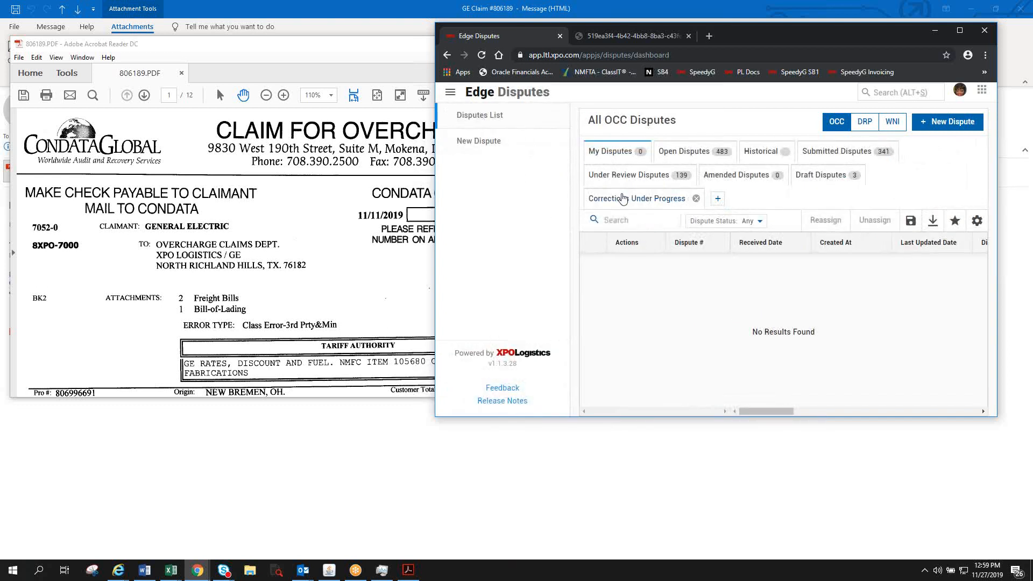
left_click(686, 154)
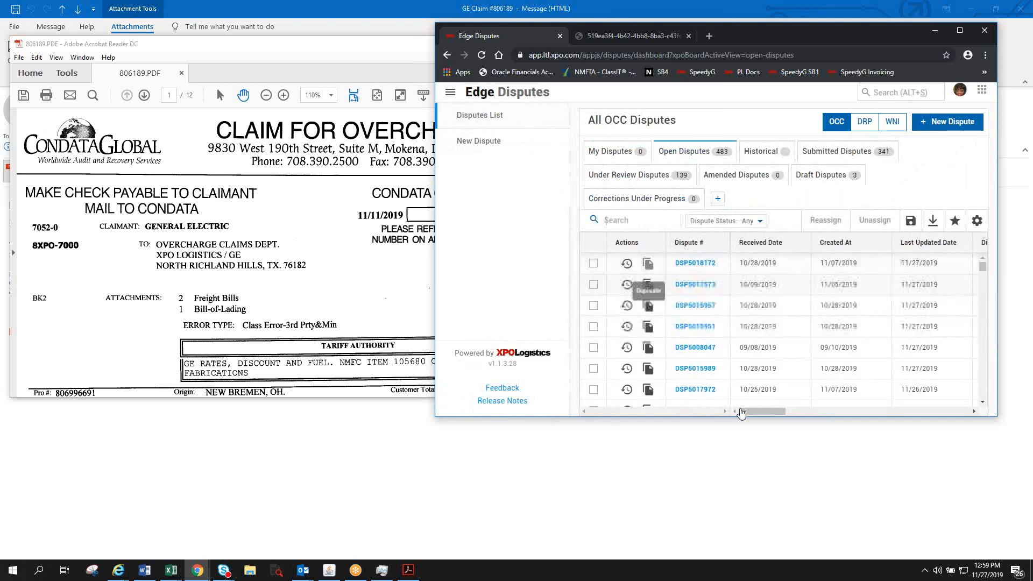
left_click_drag(751, 412, 825, 419)
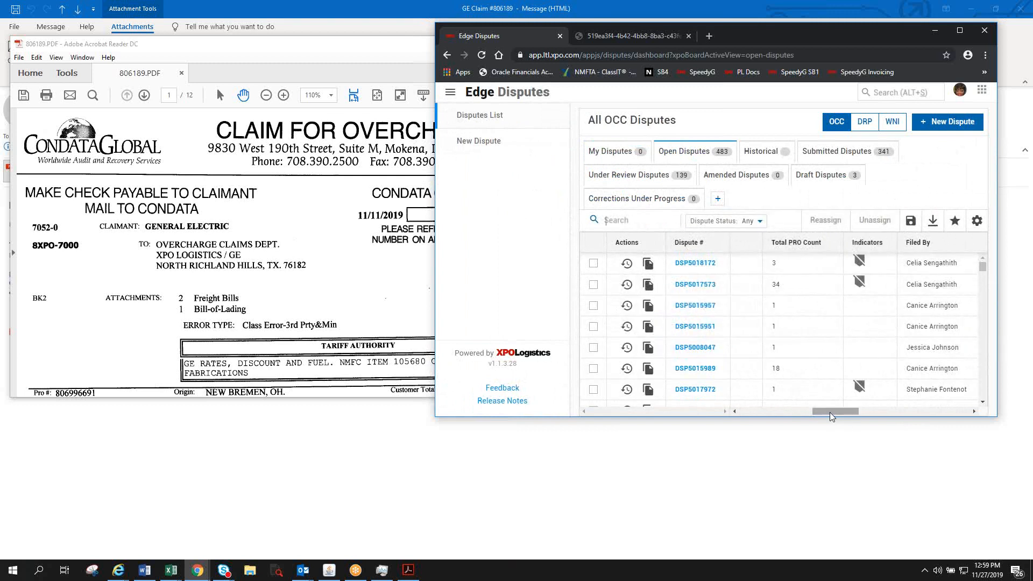
left_click_drag(836, 411, 762, 412)
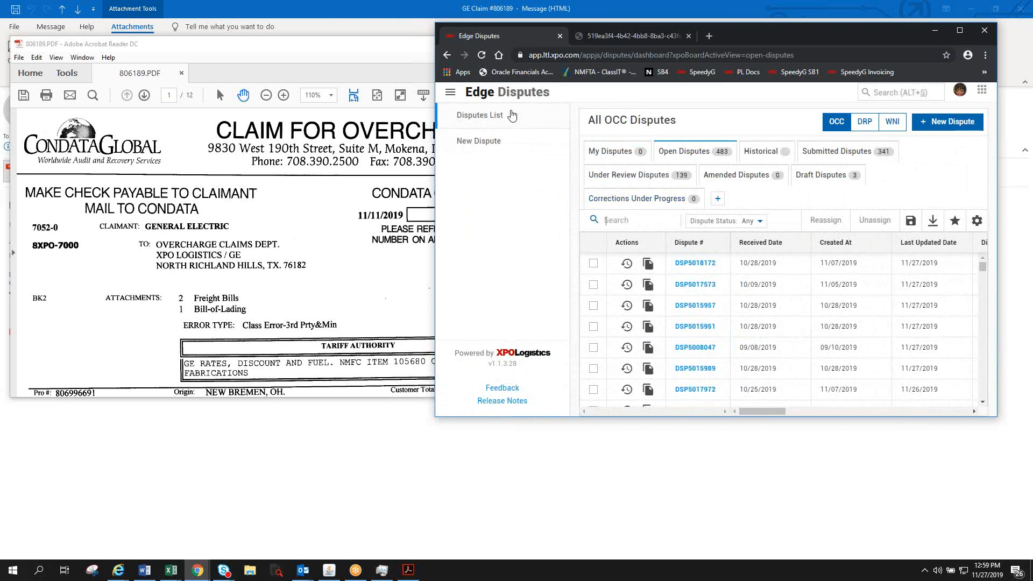
- Move the Edge Disputes window below the claim's heading, search for the Condata claim number, and clear the search
left_click_drag(790, 29, 475, 282)
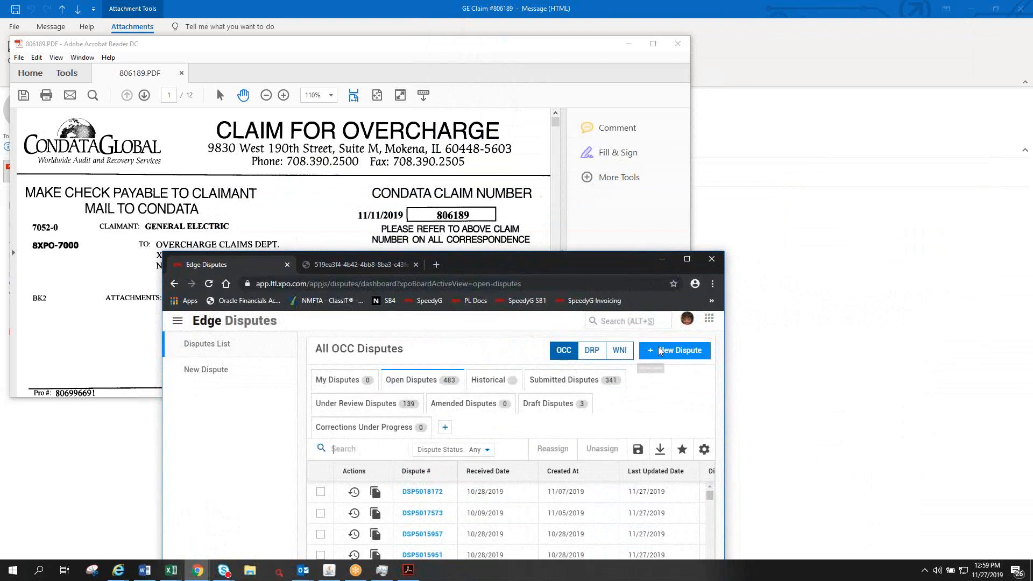
left_click(623, 326)
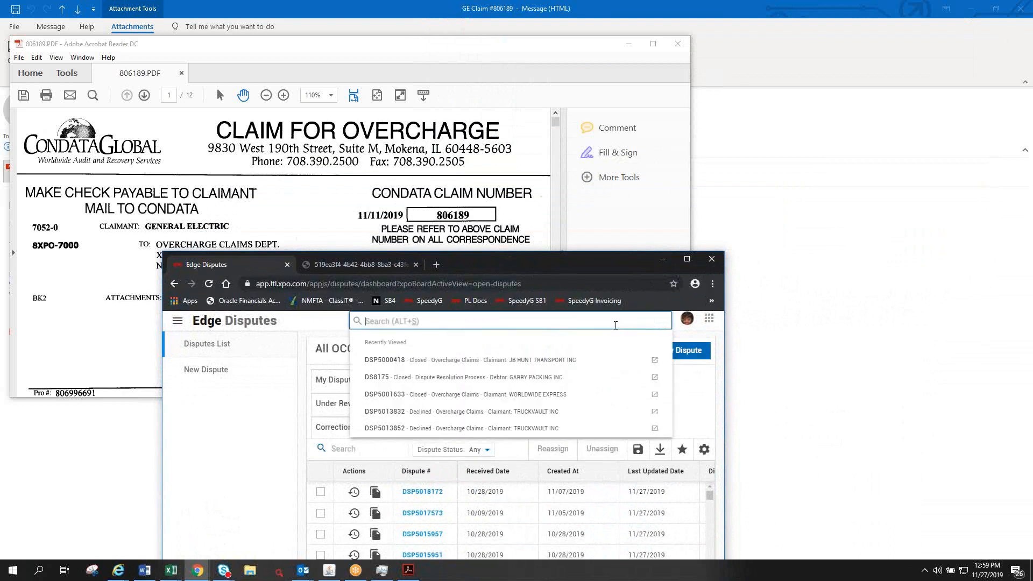
type("806189")
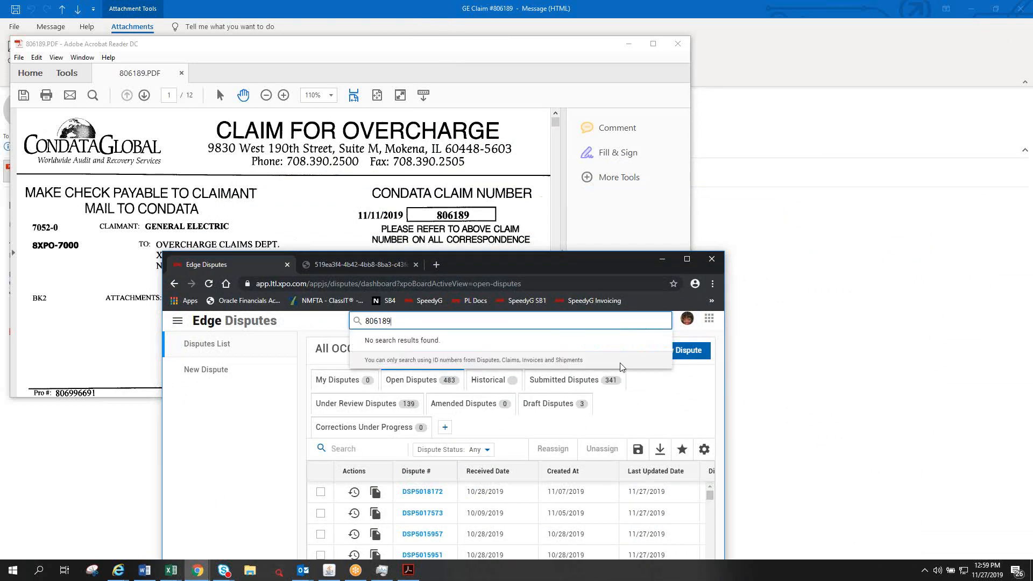
key("BackSpace")
key("BackSpace")
key("BackSpace")
key("BackSpace")
key("BackSpace")
key("BackSpace")
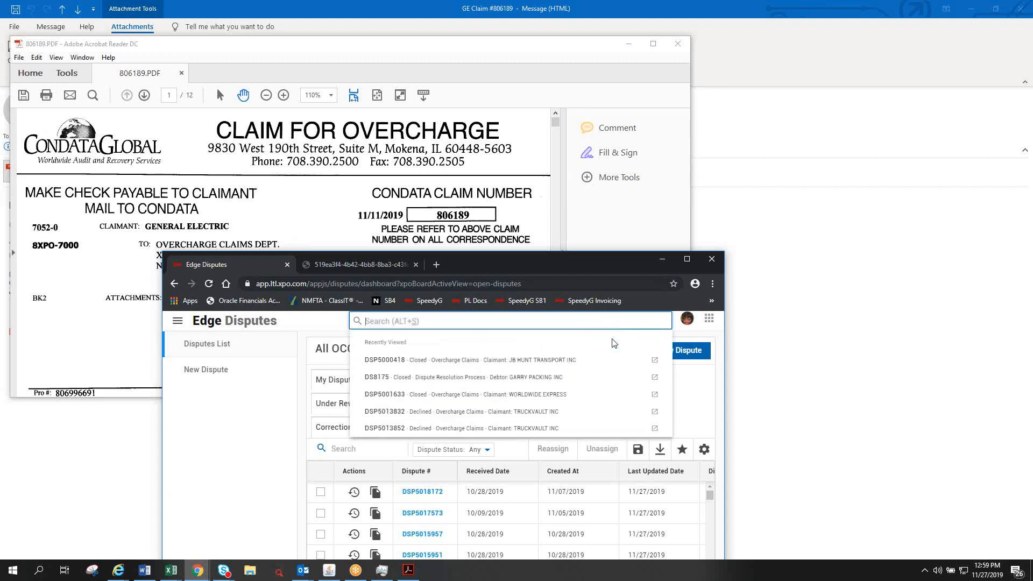
- Place Edge Disputes beside the claim PDF, search for the claim's PRO number, and clear and close the search
left_click_drag(596, 264, 899, 88)
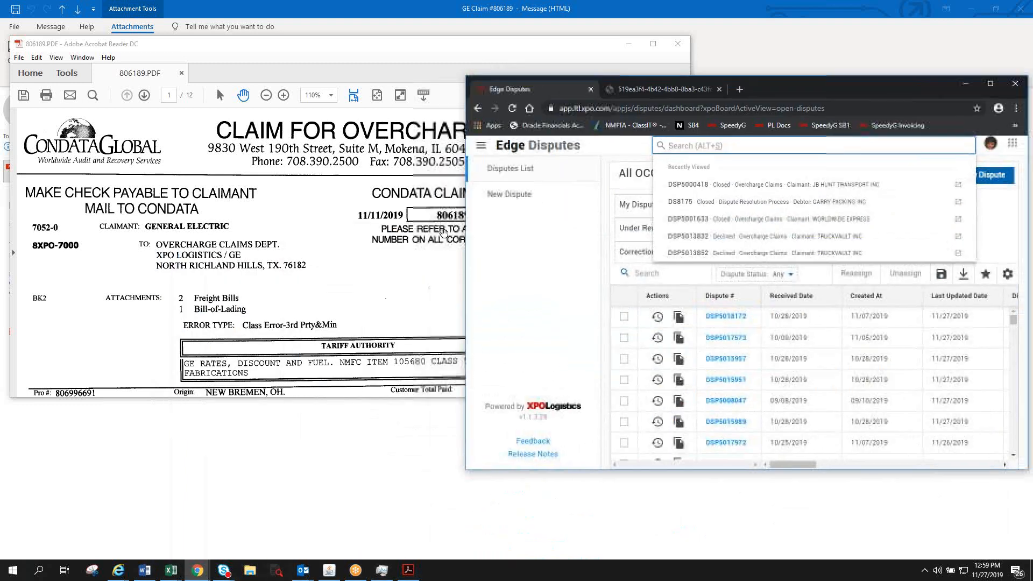
scroll(380, 236, "down", 3)
scroll(380, 235, "down", 2)
scroll(379, 236, "up", 2)
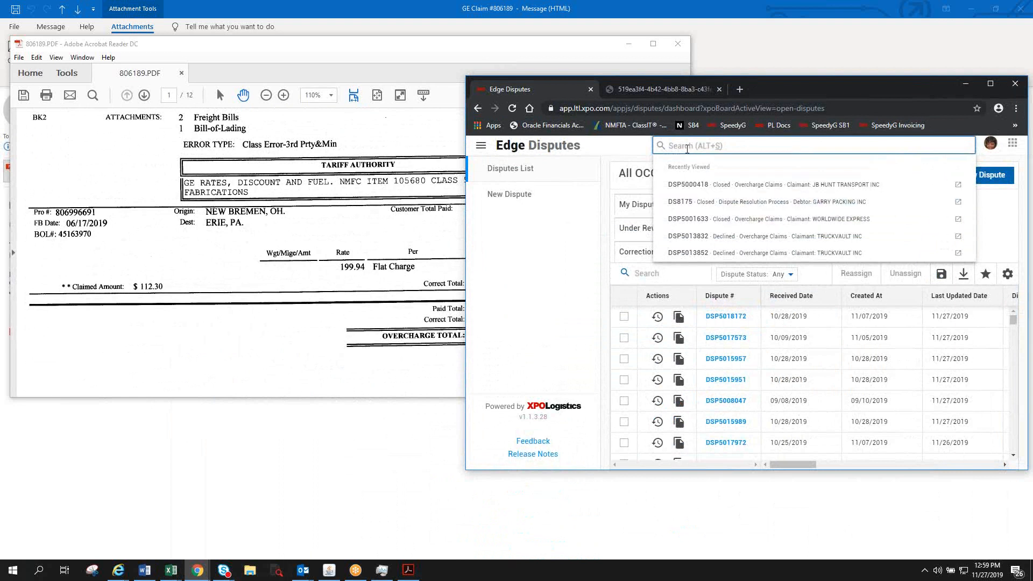
type("806996691")
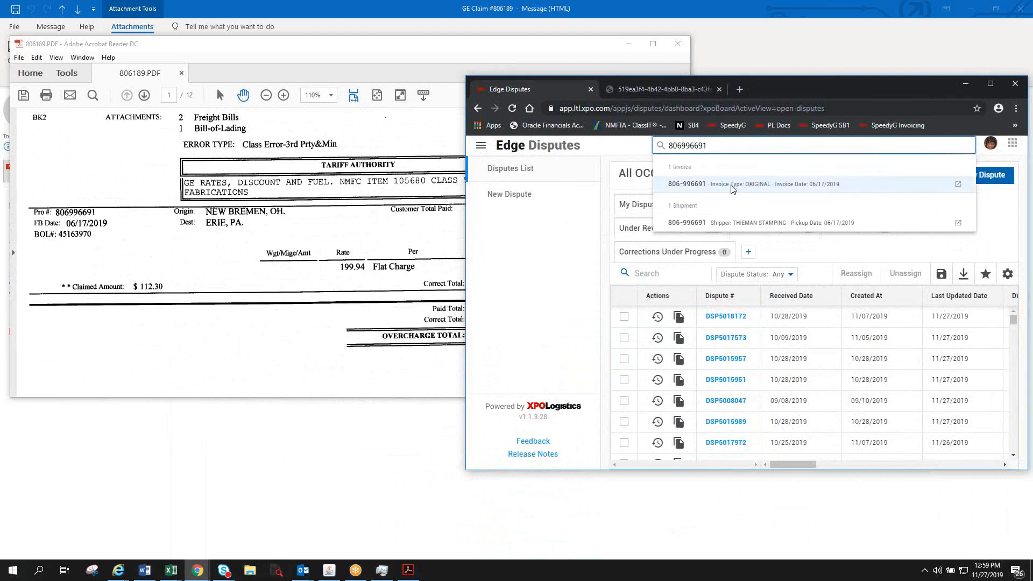
key("BackSpace")
key("BackSpace")
key("BackSpace")
key("BackSpace")
key("BackSpace")
key("BackSpace")
key("BackSpace")
key("BackSpace")
key("BackSpace")
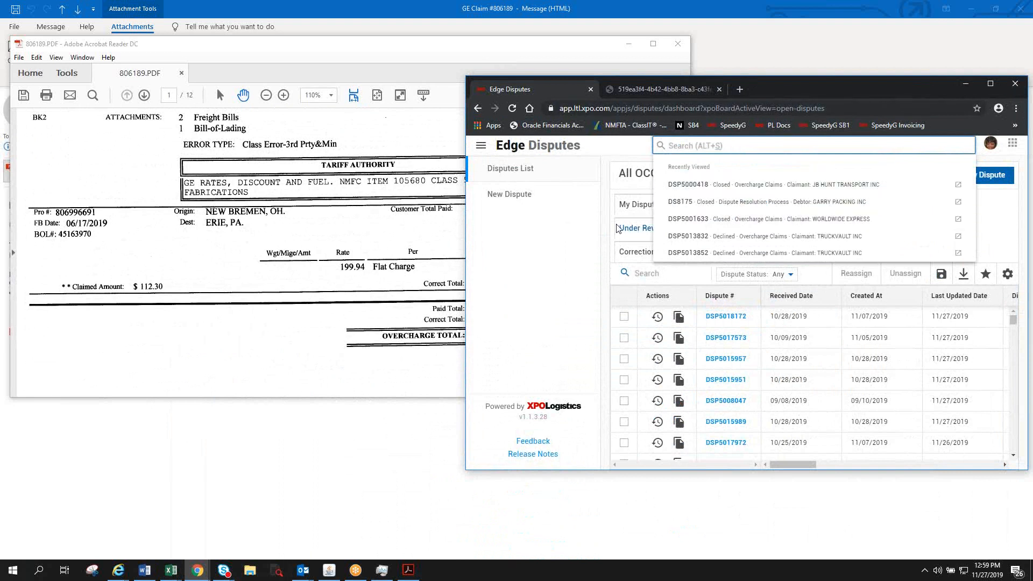
left_click(583, 218)
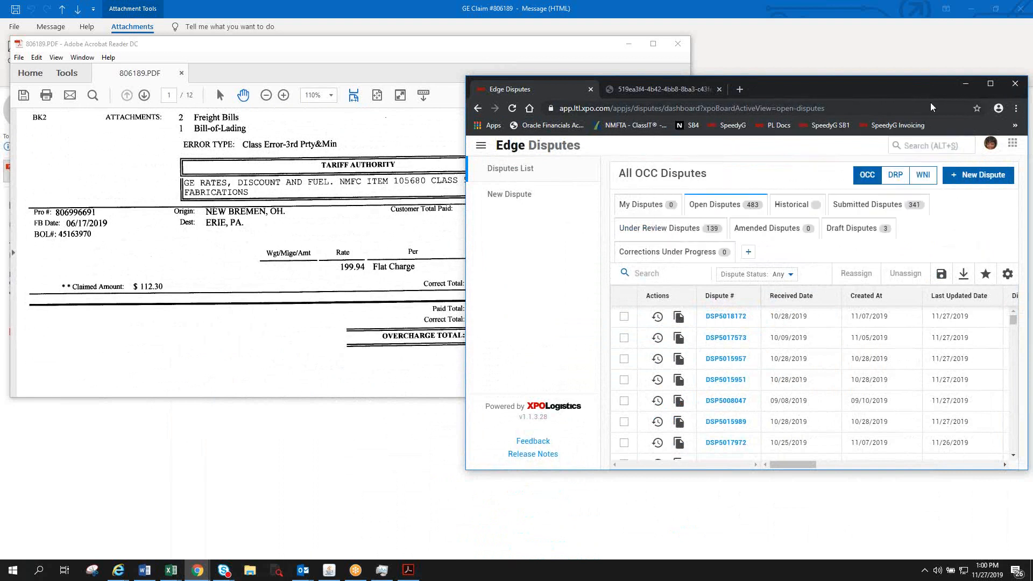
- Minimize Edge Disputes and review the Condata claim's header, charges, indemnification clause and the start of its second page
left_click(963, 86)
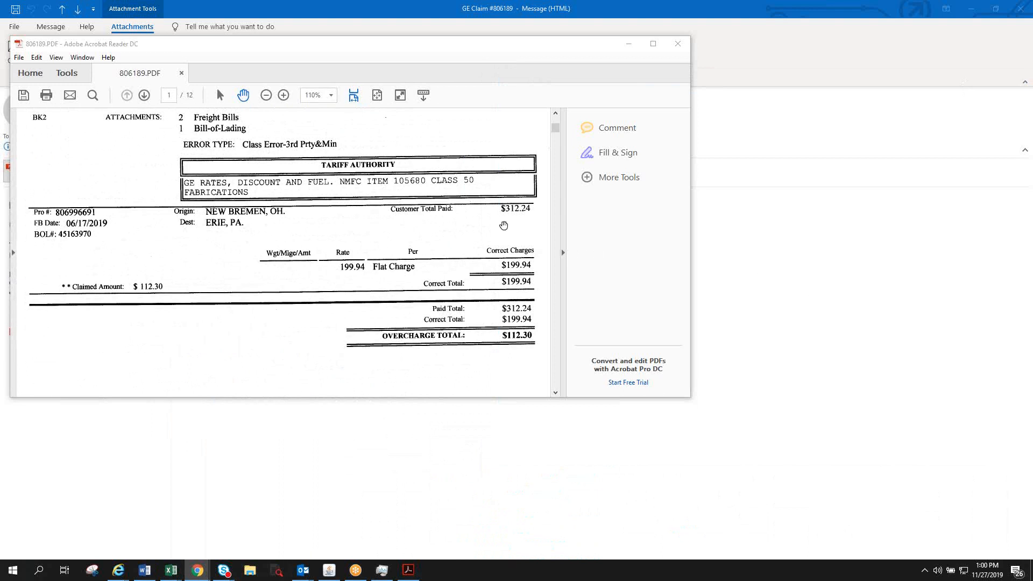
scroll(503, 226, "up", 4)
scroll(503, 226, "up", 3)
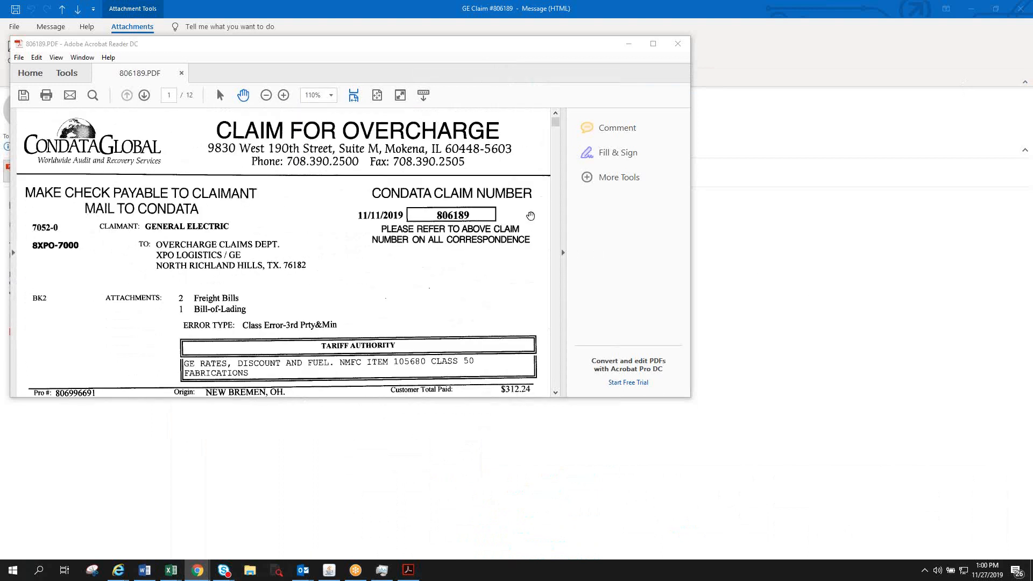
left_click_drag(569, 56, 584, 52)
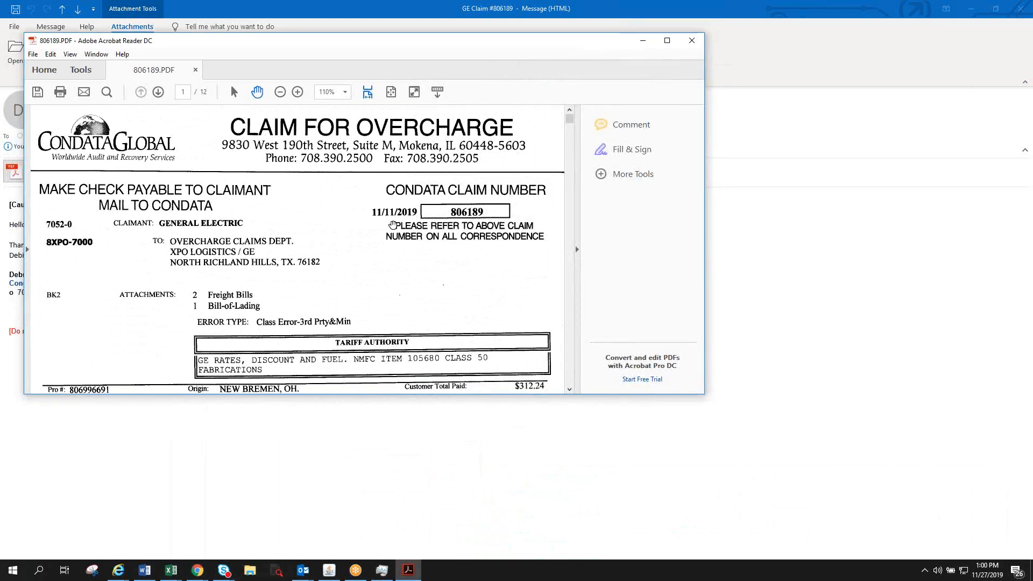
scroll(393, 225, "down", 5)
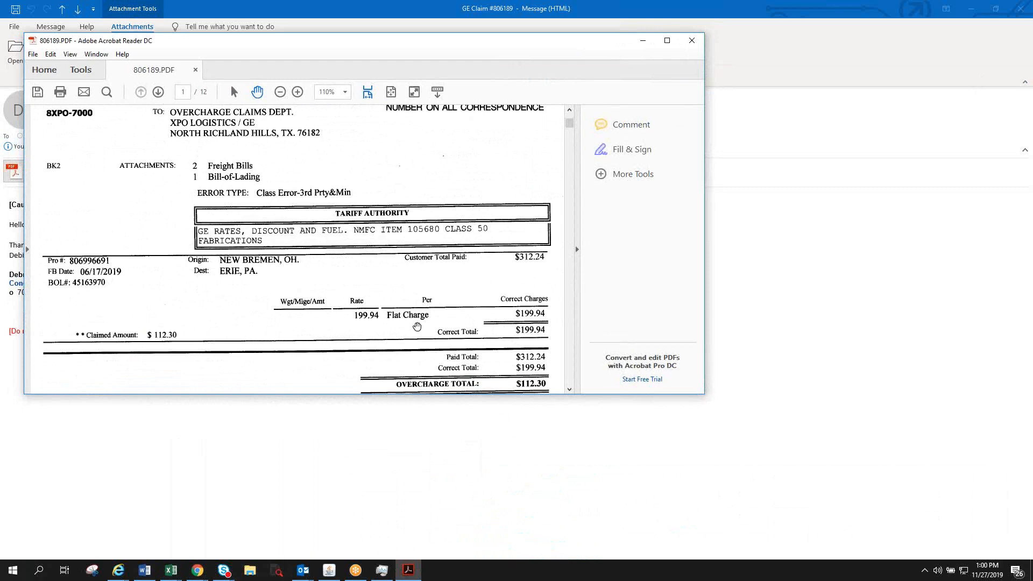
scroll(417, 327, "down", 10)
scroll(436, 345, "down", 3)
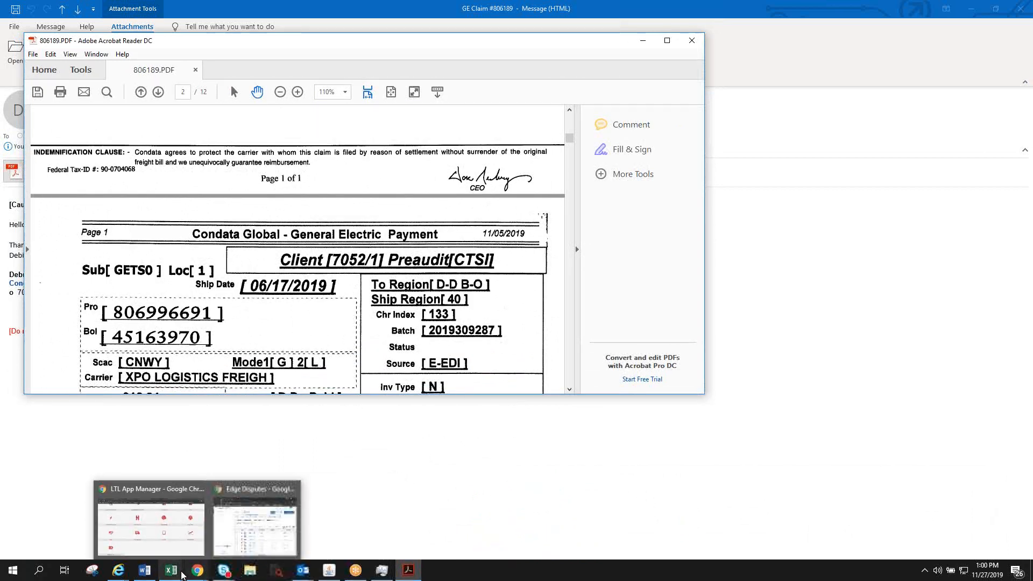
- Switch to the OVC XPO 6-27-2019 Word form and review its claimant, claim, freight bill and contact information sections
mouse_move(180, 576)
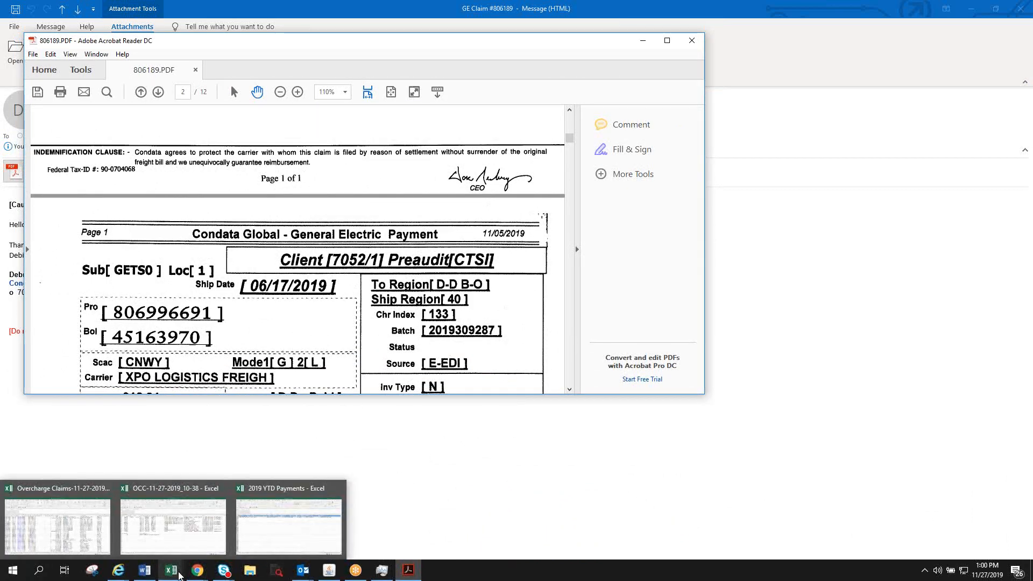
mouse_move(145, 570)
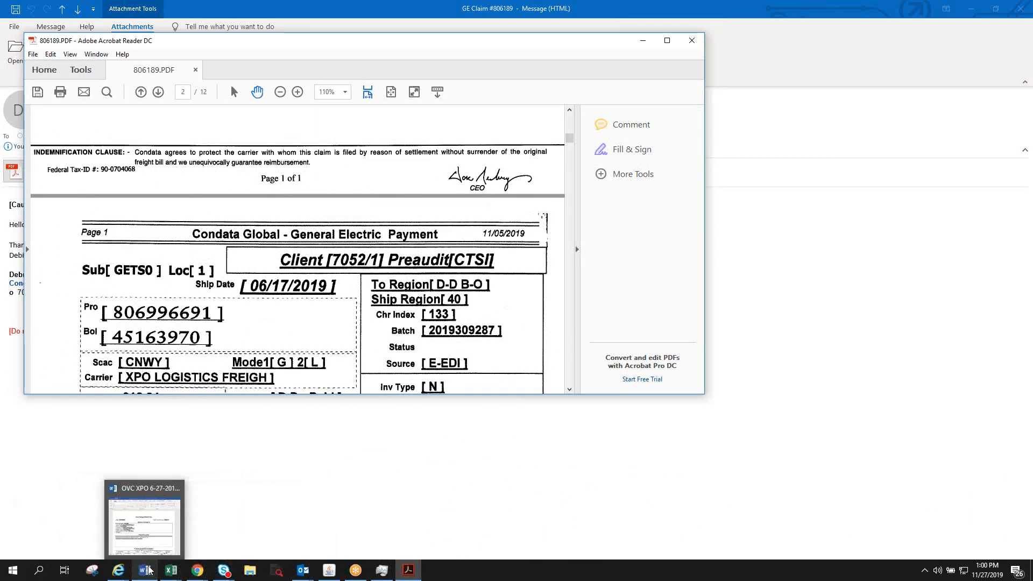
left_click(151, 547)
scroll(437, 298, "down", 8)
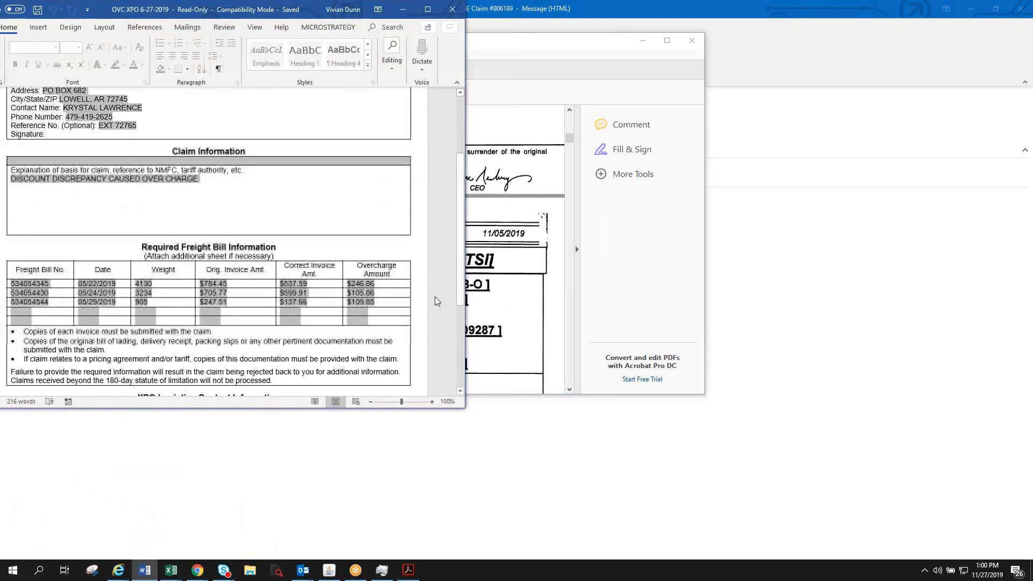
scroll(436, 302, "down", 4)
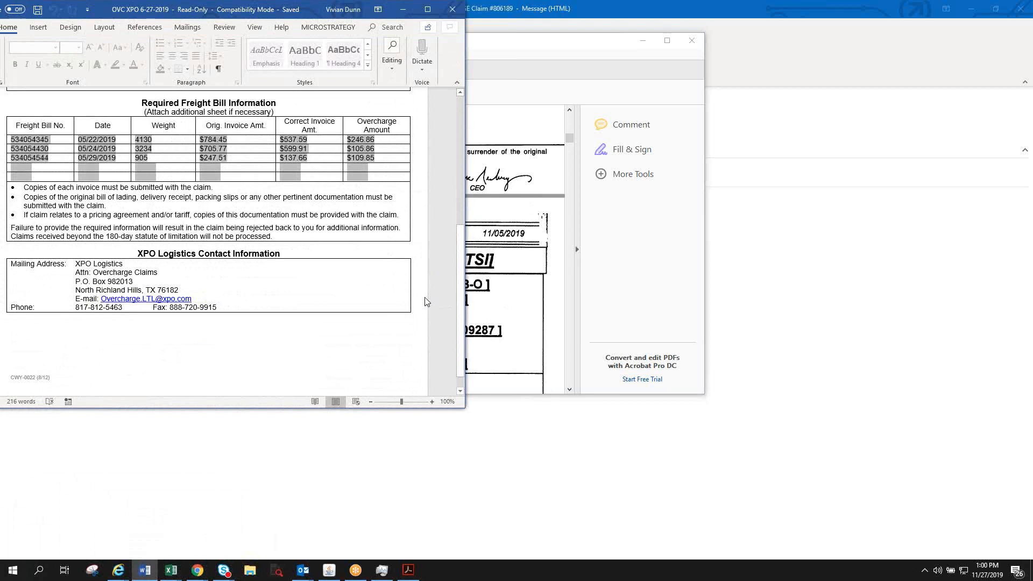
scroll(422, 302, "up", 3)
scroll(422, 303, "up", 6)
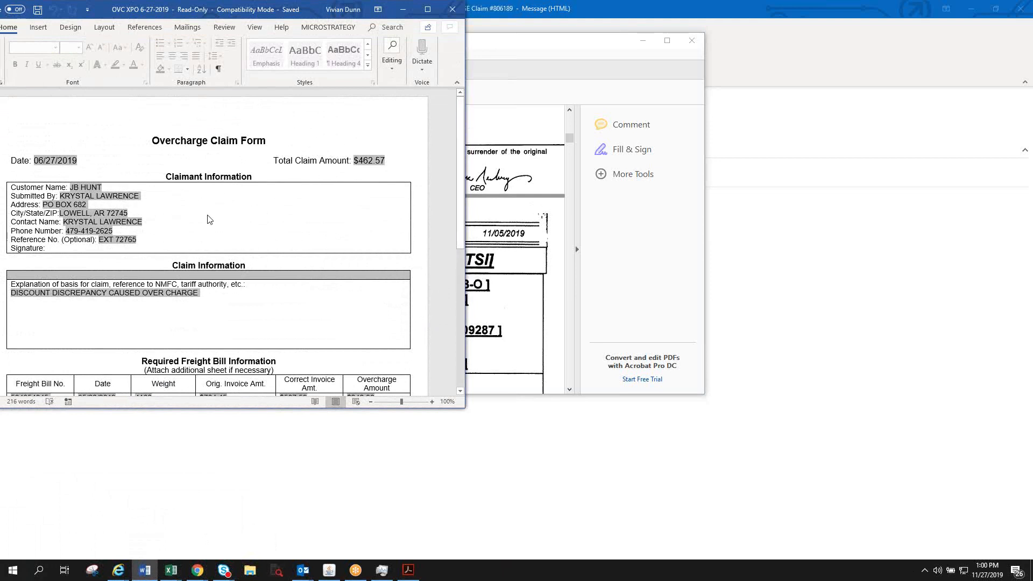
scroll(70, 284, "down", 3)
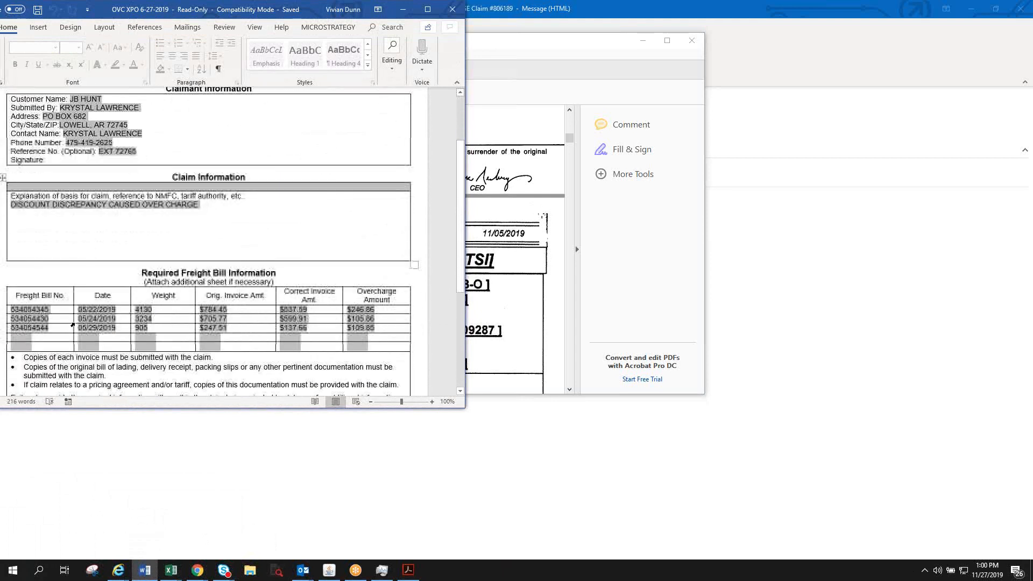
scroll(76, 323, "up", 3)
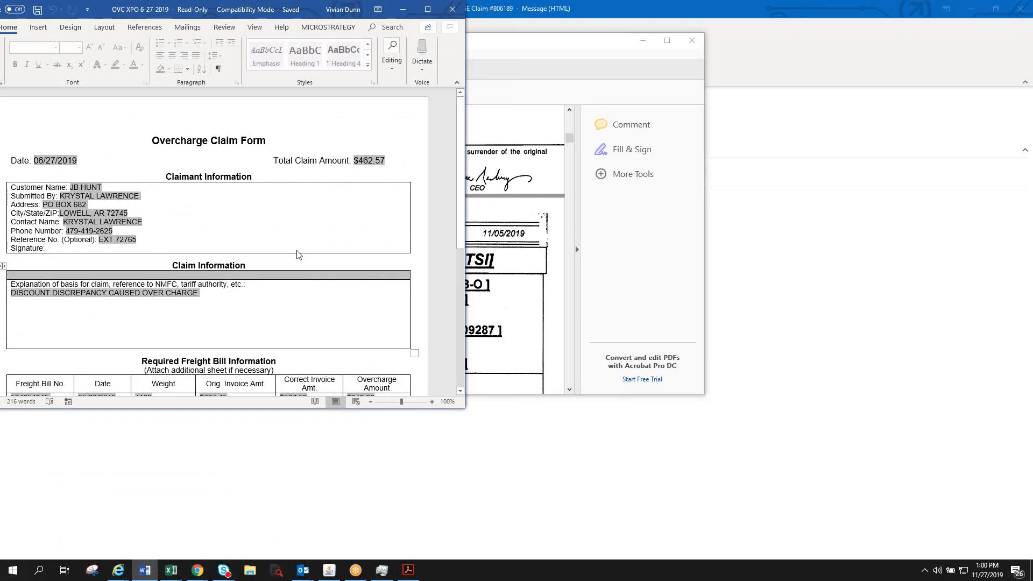
scroll(316, 256, "down", 3)
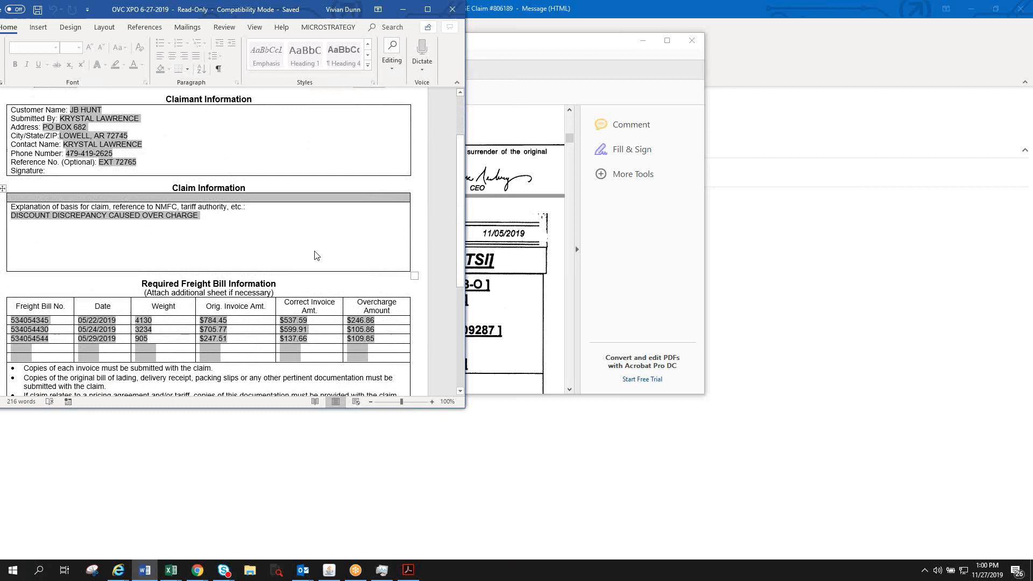
scroll(317, 255, "up", 3)
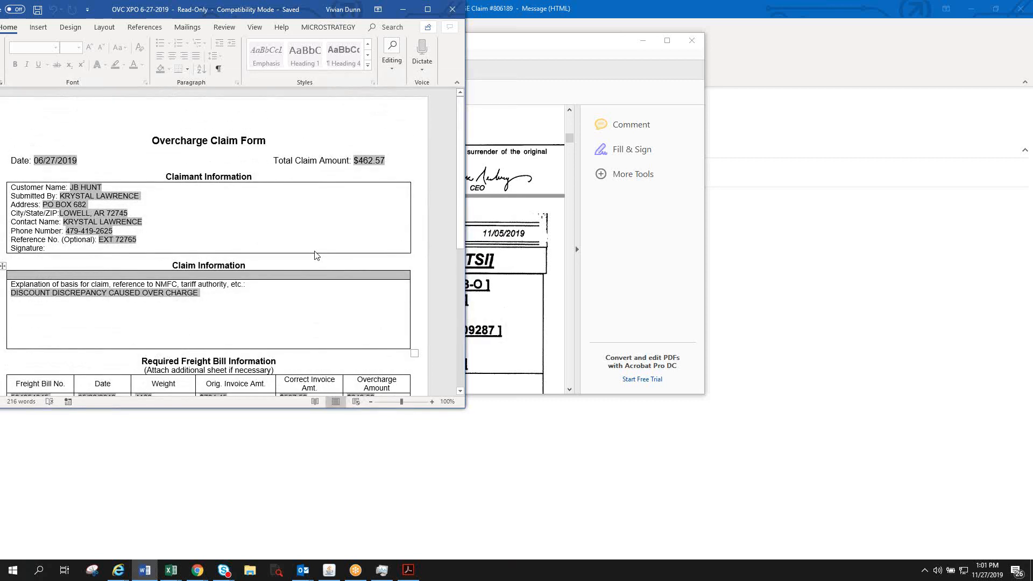
- Review the OVC XPO 6-27-2019 form's claimant, claim, freight bill and contact sections, reposition its window and minimize it
scroll(316, 255, "down", 11)
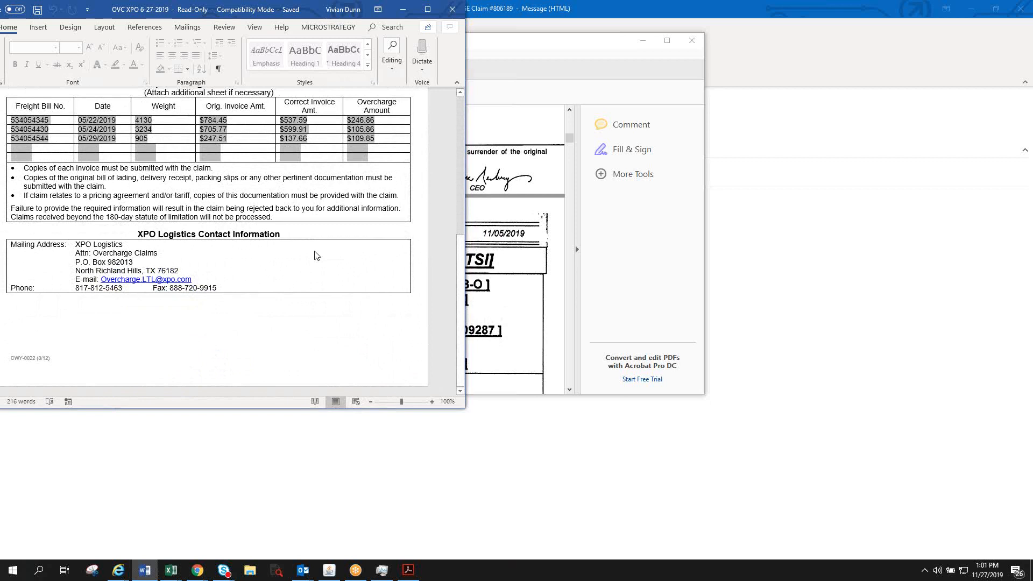
scroll(316, 256, "up", 11)
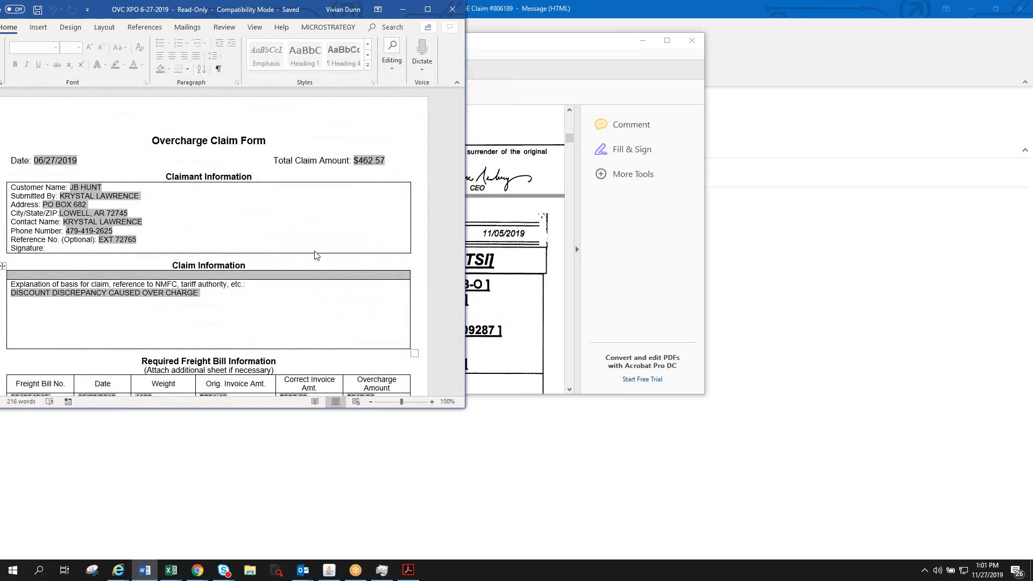
scroll(316, 256, "down", 11)
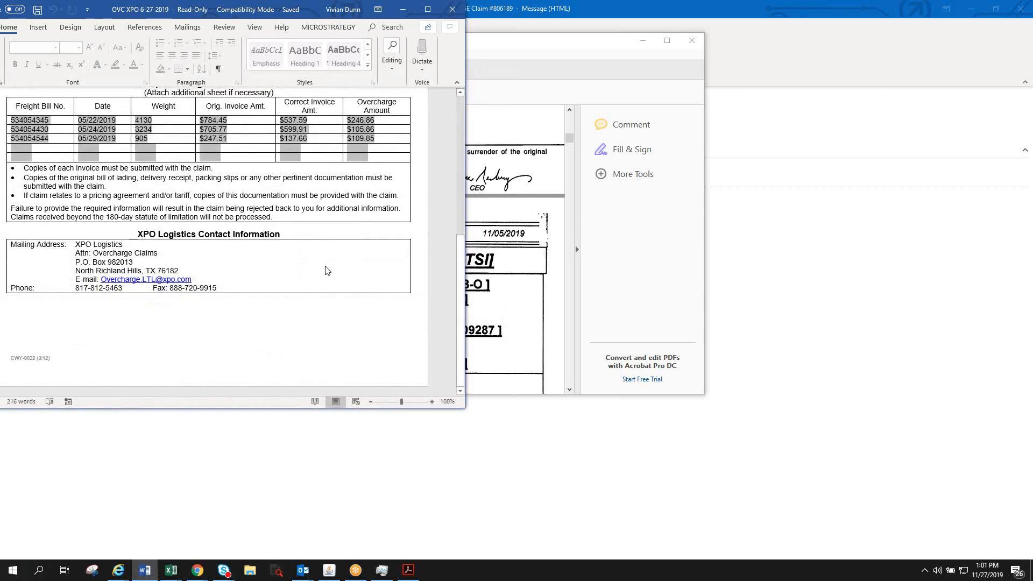
scroll(326, 266, "up", 8)
scroll(354, 235, "up", 3)
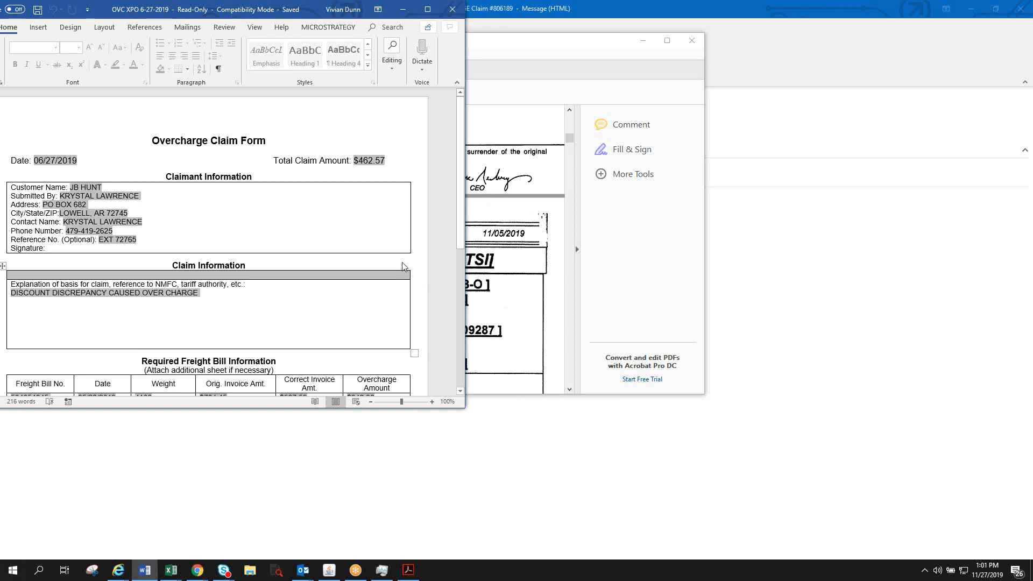
left_click_drag(311, 8, 336, 45)
left_click(428, 47)
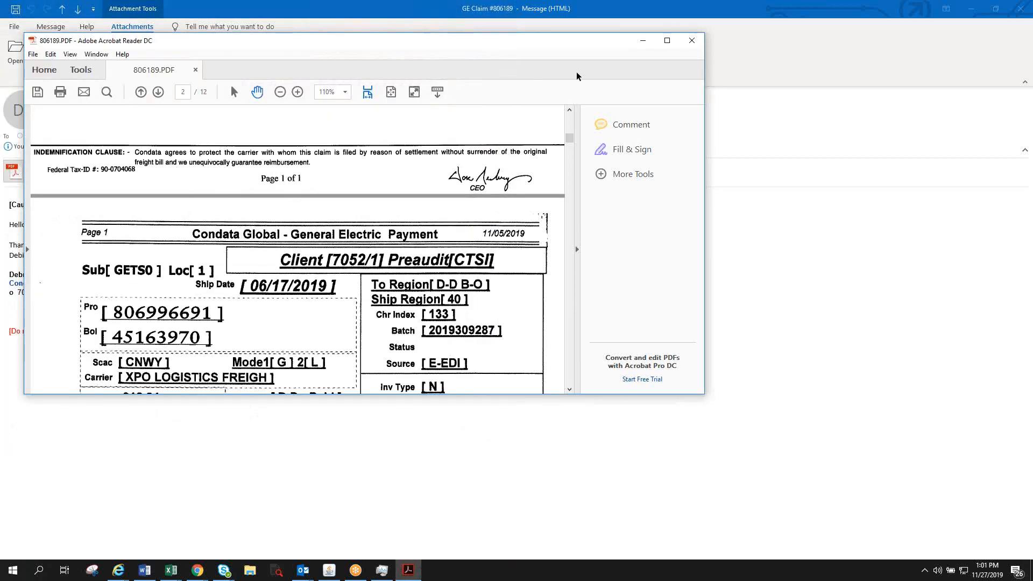
- Review the payment, shipper and consignee details on the Condata claim PDF's second page, minimize the PDF and close the GE claim email
scroll(524, 126, "down", 4)
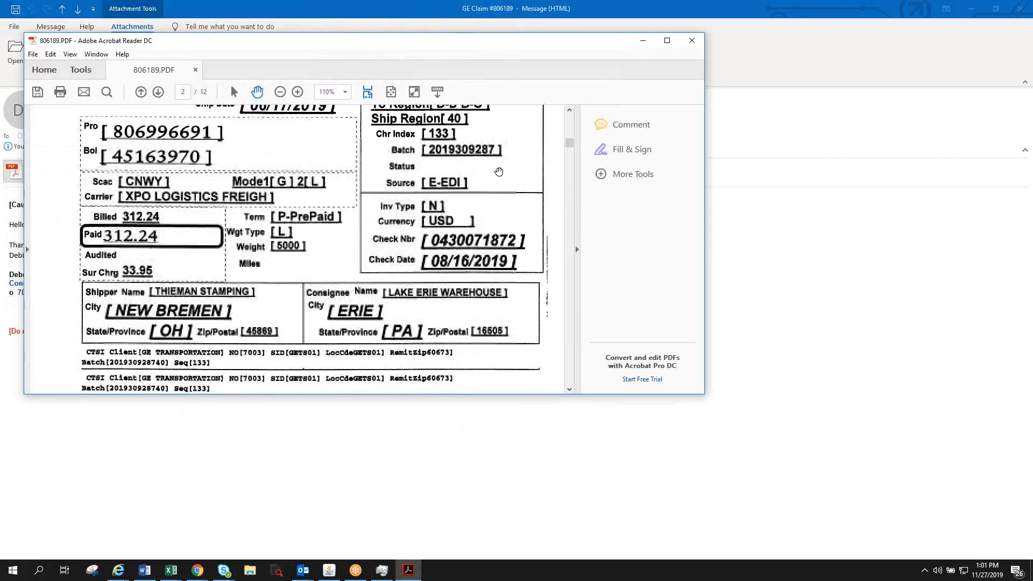
scroll(524, 125, "down", 4)
left_click(643, 40)
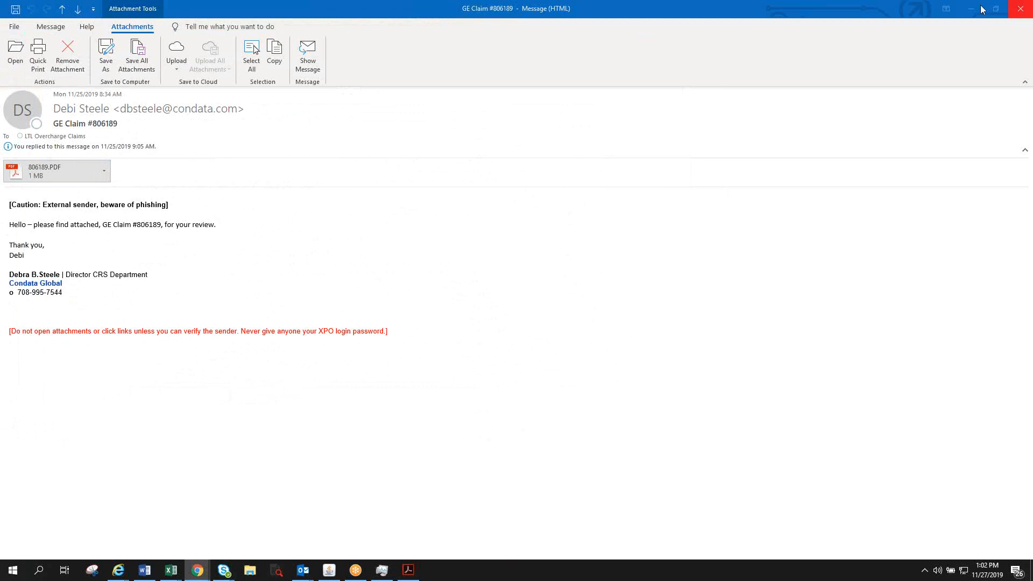
left_click(1029, 9)
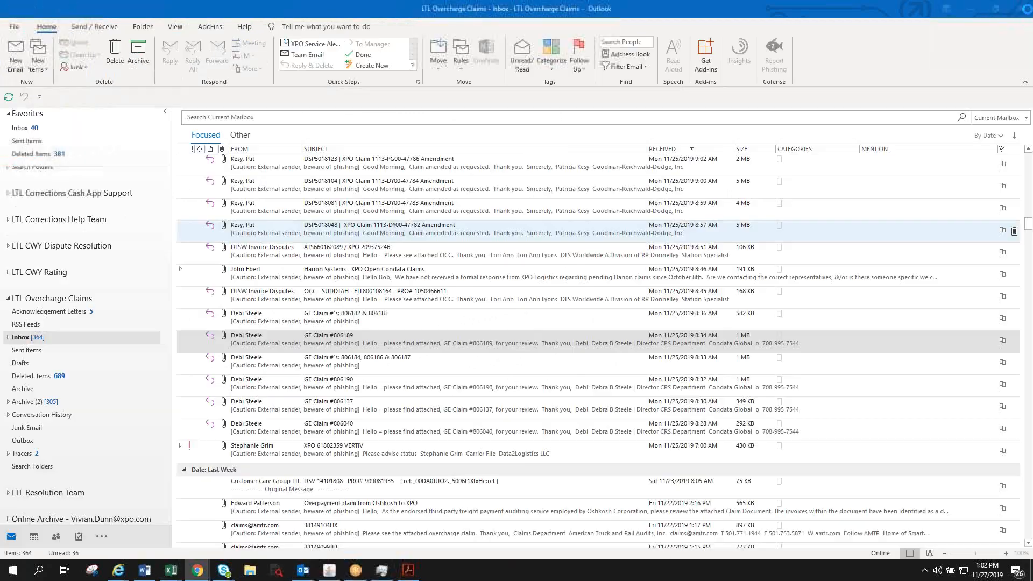
- Open the Exactdirect overcharge claim email from the inbox, open its overcharge claim form attachment and enable editing
scroll(441, 305, "down", 10)
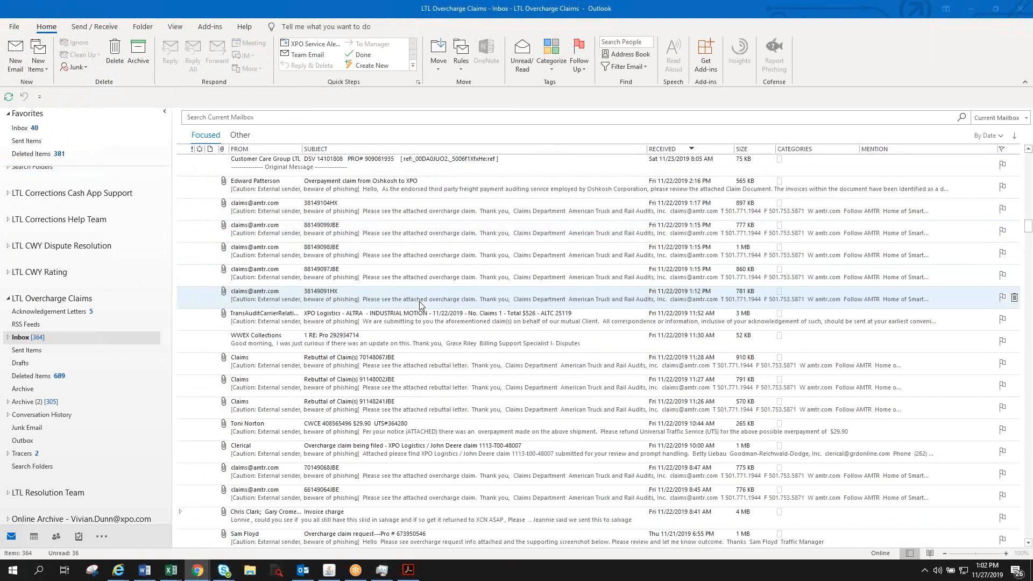
double_click(418, 299)
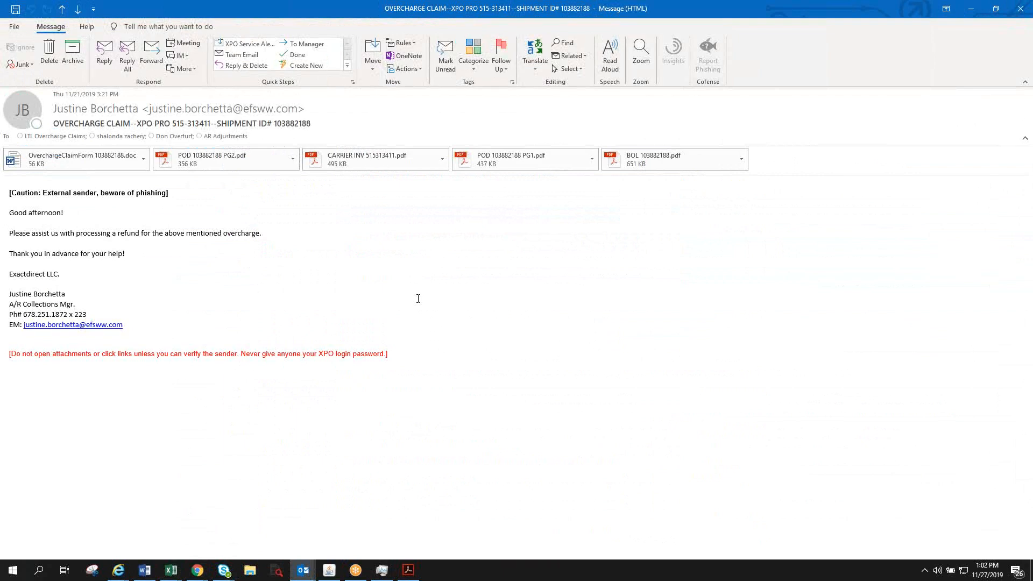
left_click(108, 160)
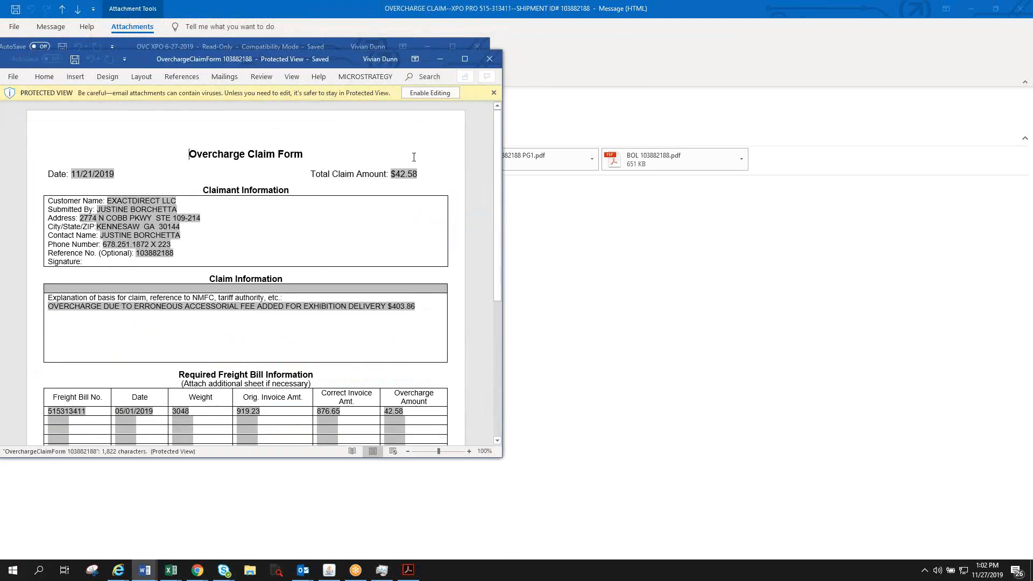
left_click(421, 95)
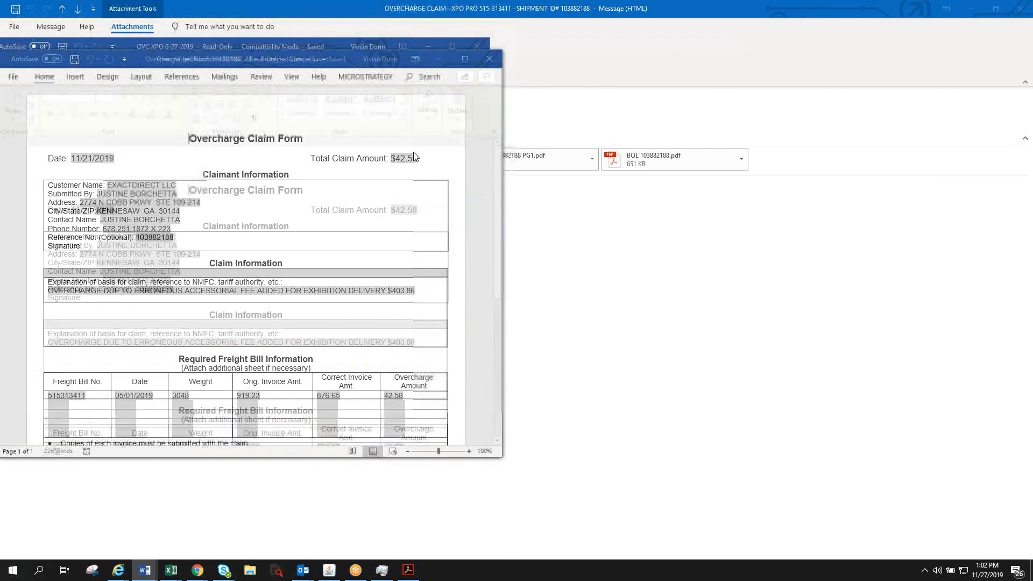
- Review the Exactdirect form's claimant, claim and freight bill information and minimize the form windows
scroll(408, 169, "down", 8)
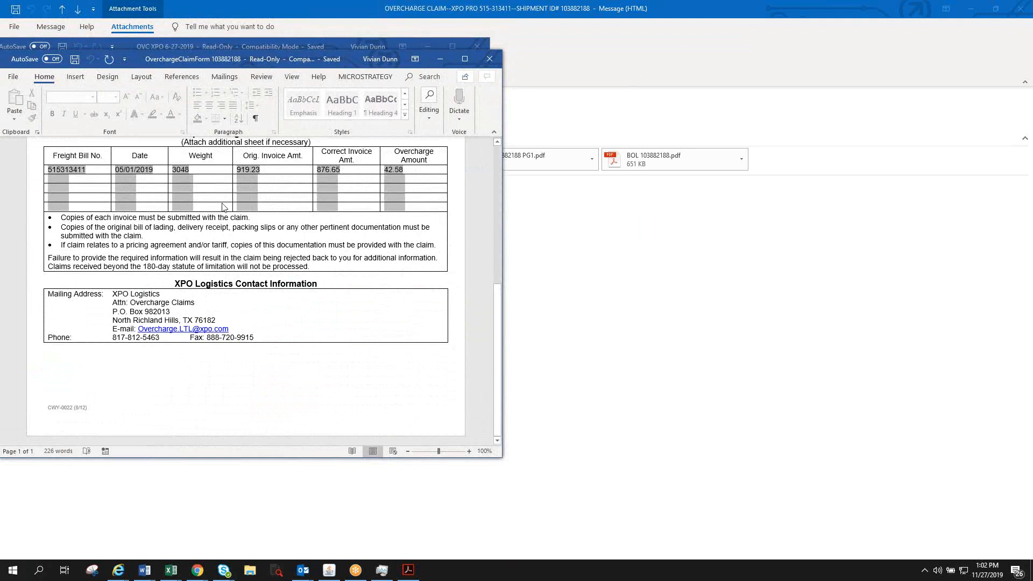
scroll(222, 203, "up", 3)
scroll(223, 203, "up", 4)
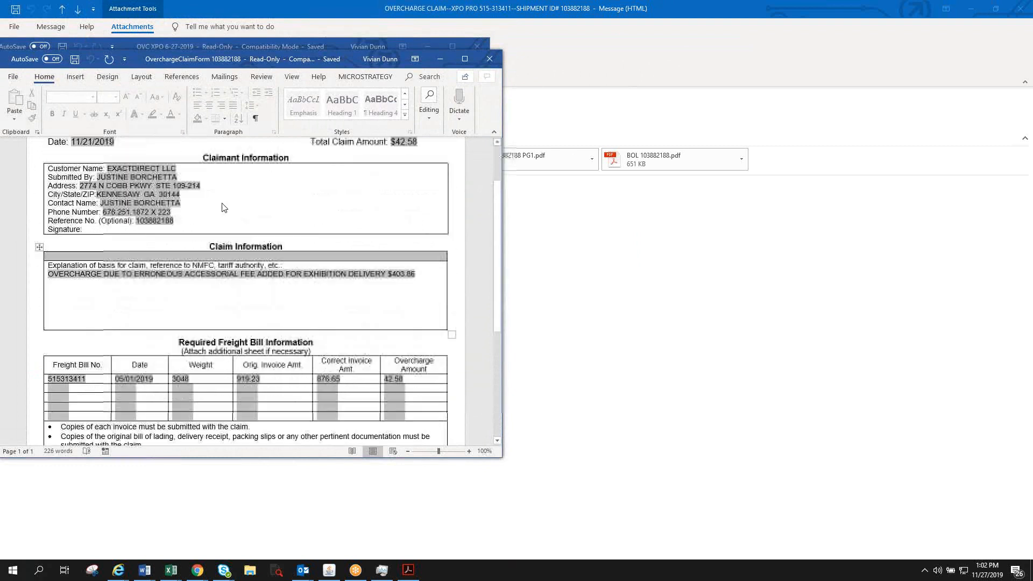
left_click(427, 46)
left_click(441, 58)
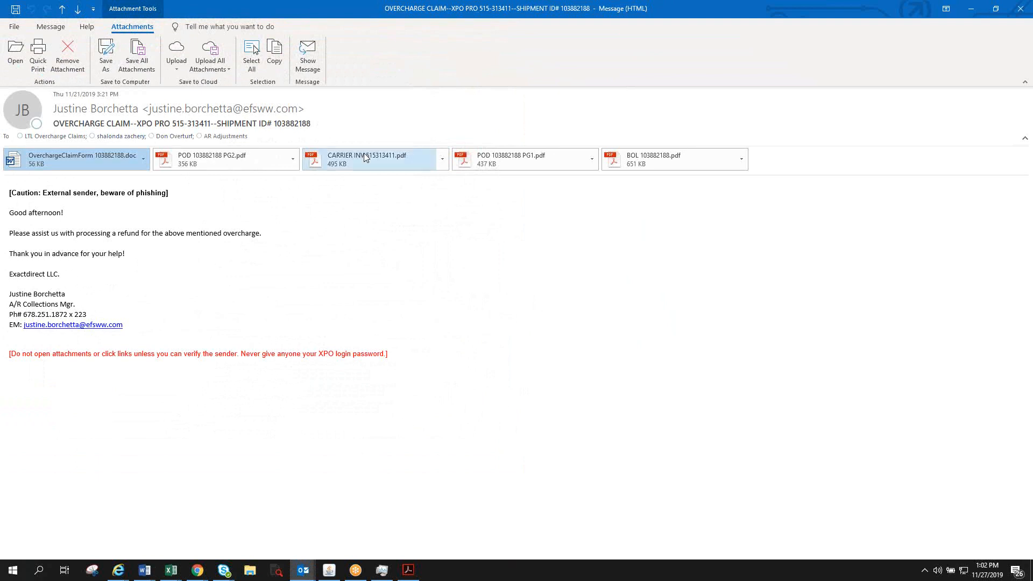
- Bring back the OVC XPO 6-27-2019 form, review its sections, and close the form and the Exactdirect email
double_click(73, 157)
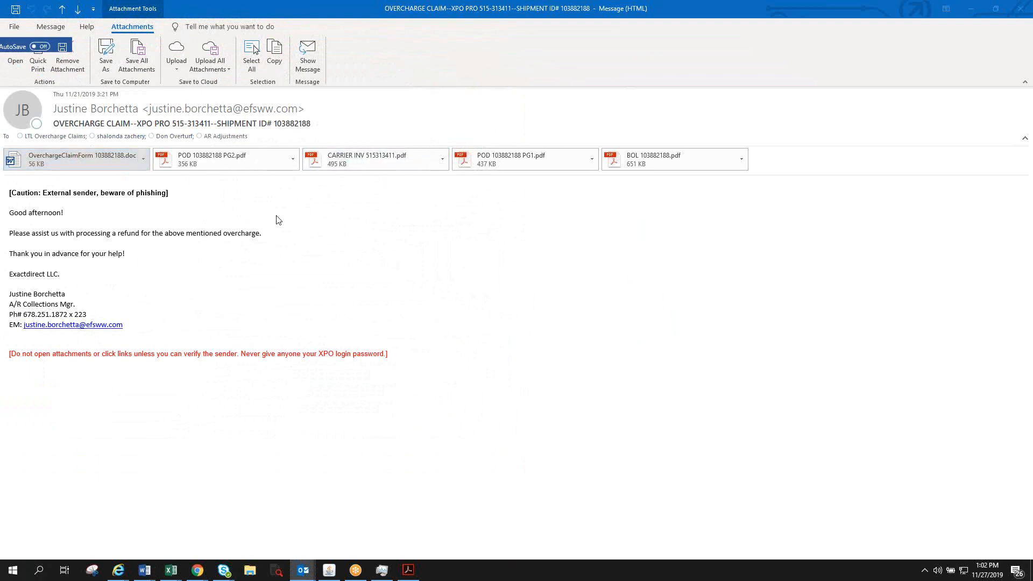
scroll(395, 271, "down", 2)
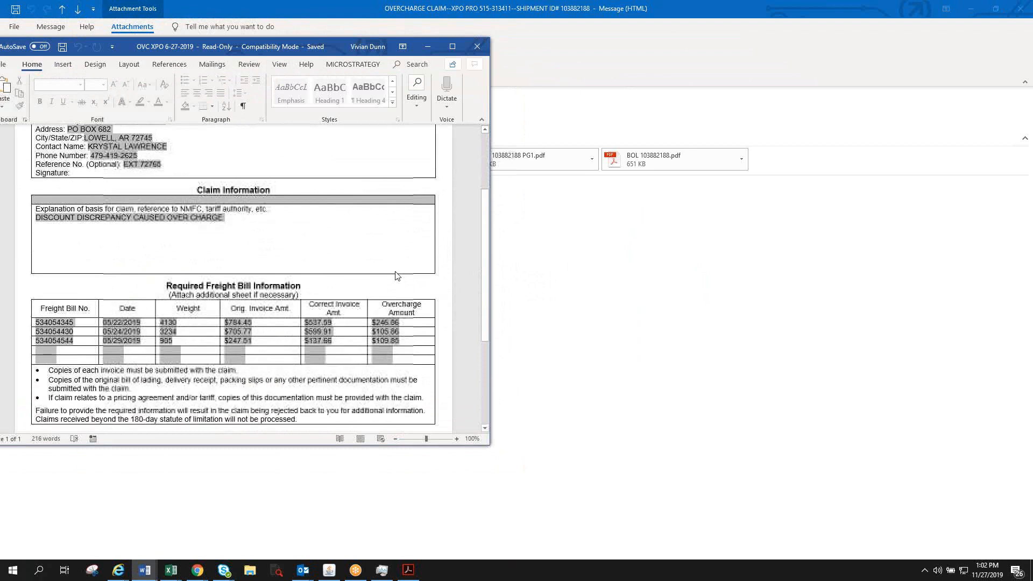
scroll(395, 271, "up", 2)
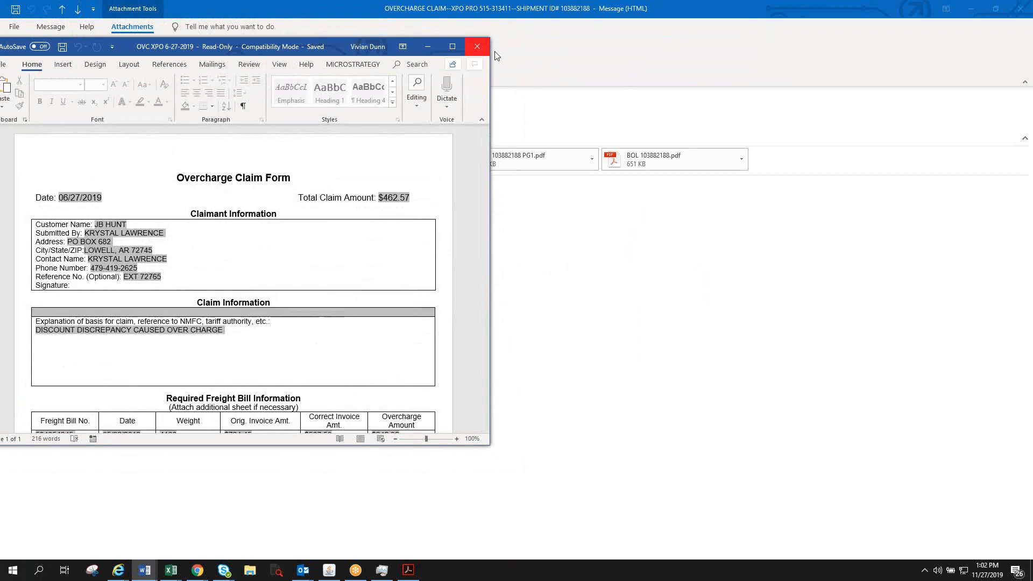
left_click(475, 45)
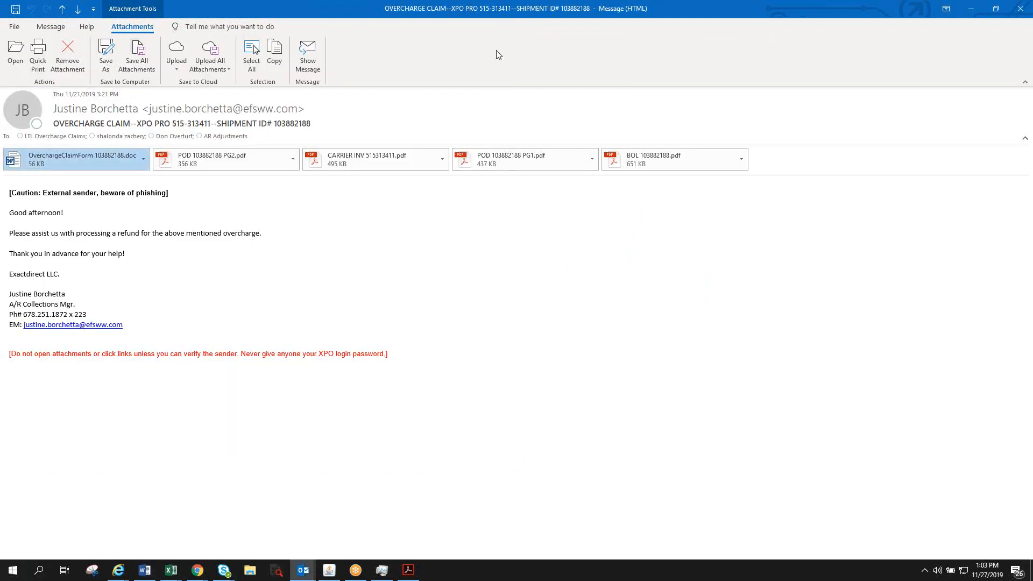
left_click(1013, 9)
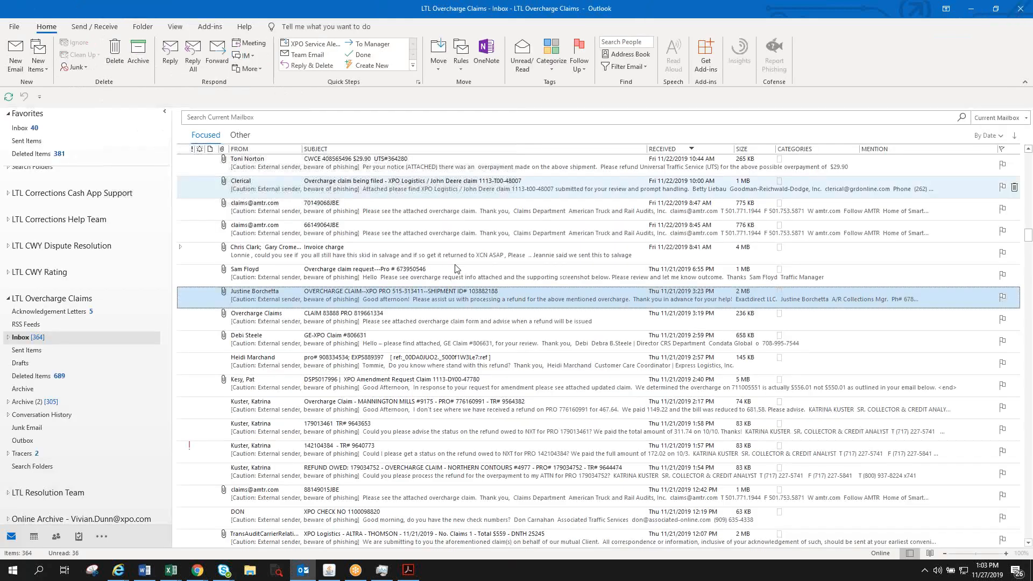
- Open the Echo Global Logistics email in the inbox, open its overcharge claim form attachment and enable editing
scroll(396, 344, "down", 3)
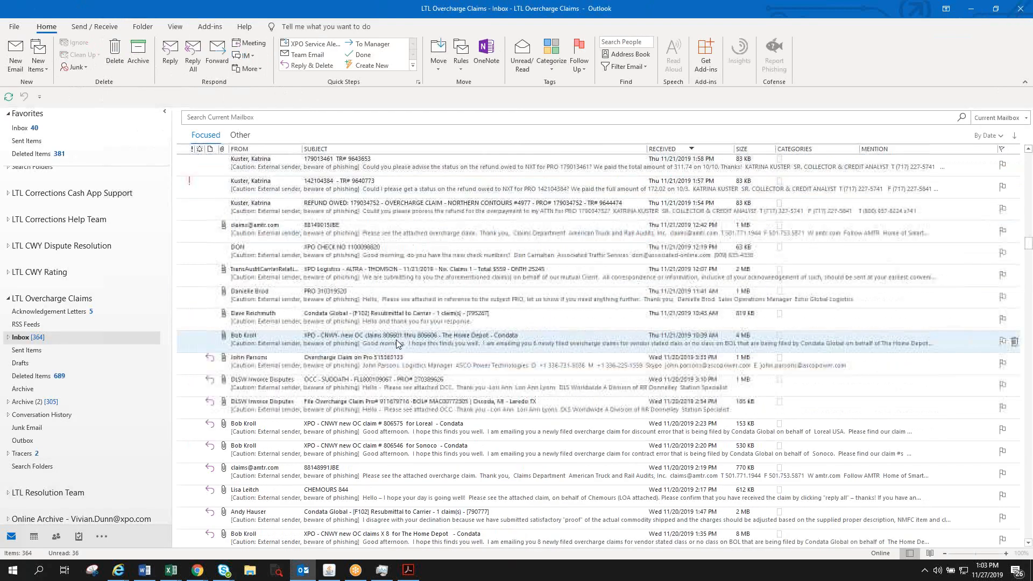
left_click(377, 296)
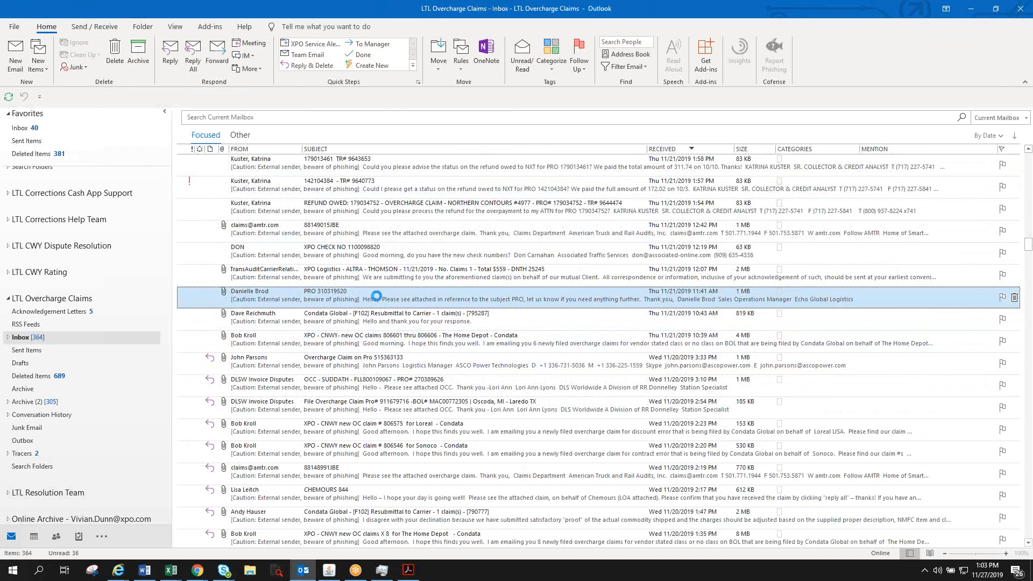
double_click(377, 296)
left_click(101, 180)
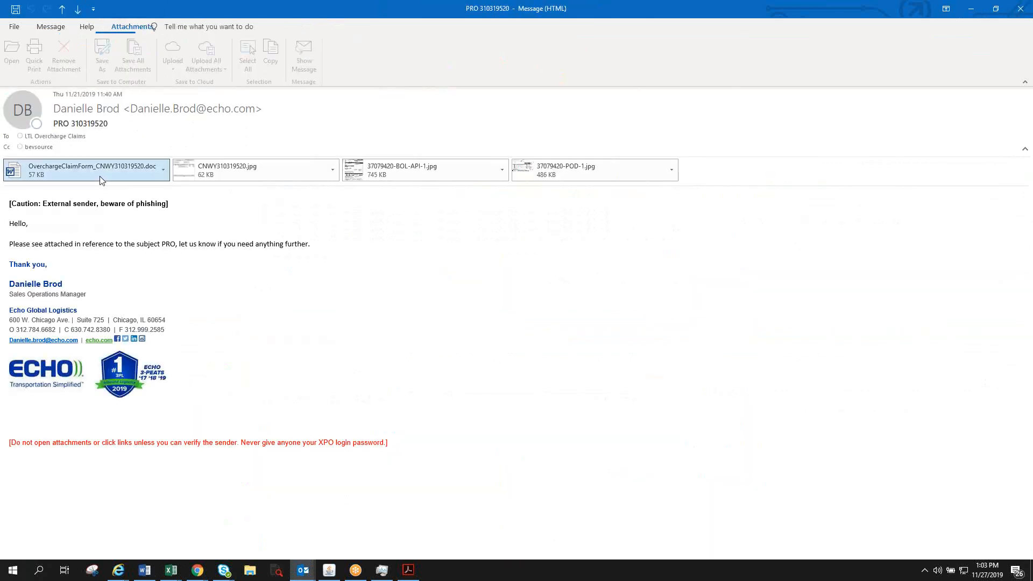
key("Return")
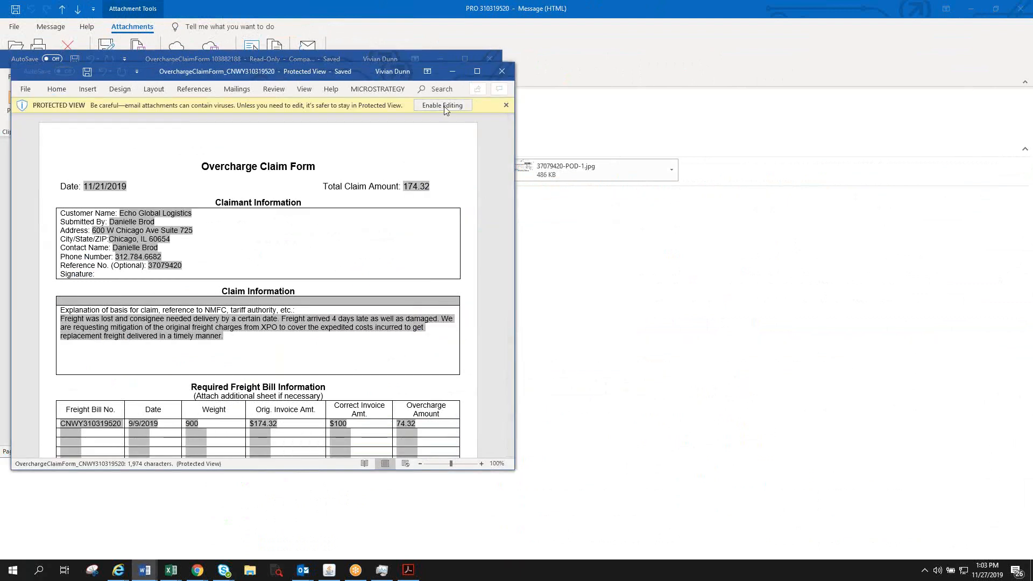
left_click(444, 107)
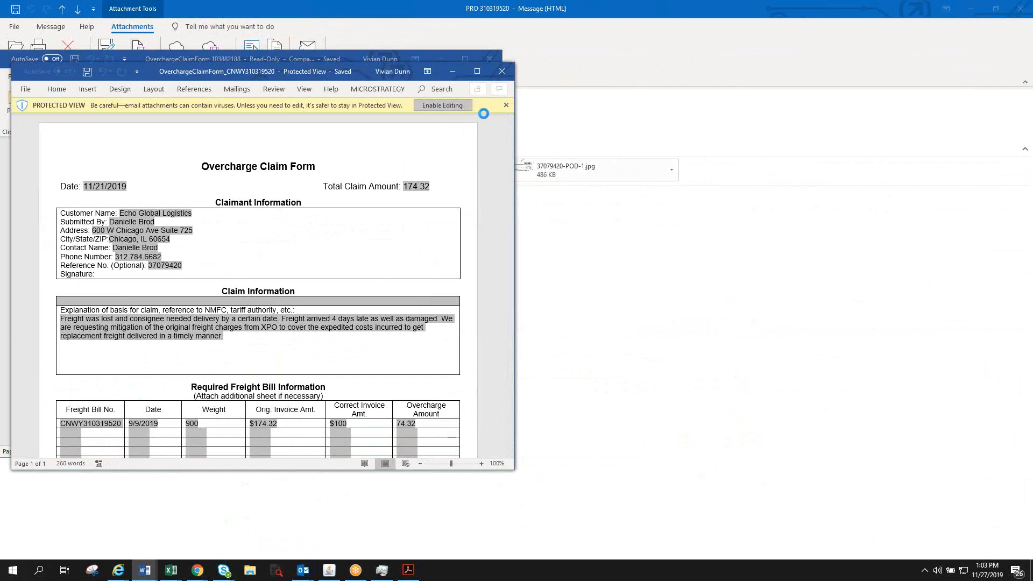
- Review the Echo Global Logistics claim form from end to end and close the open Word windows
scroll(472, 211, "down", 5)
scroll(471, 212, "down", 3)
scroll(467, 213, "up", 10)
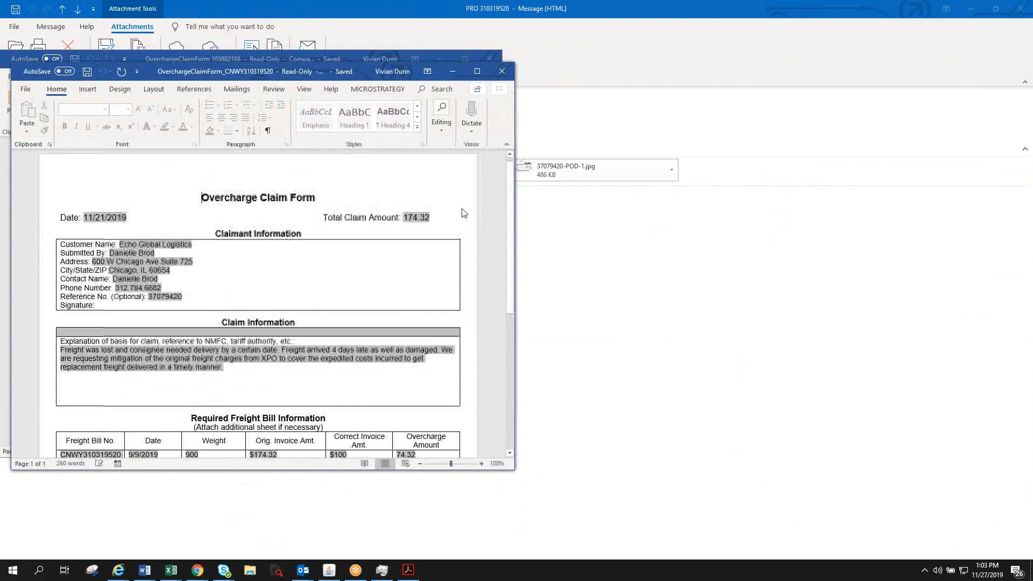
left_click(506, 73)
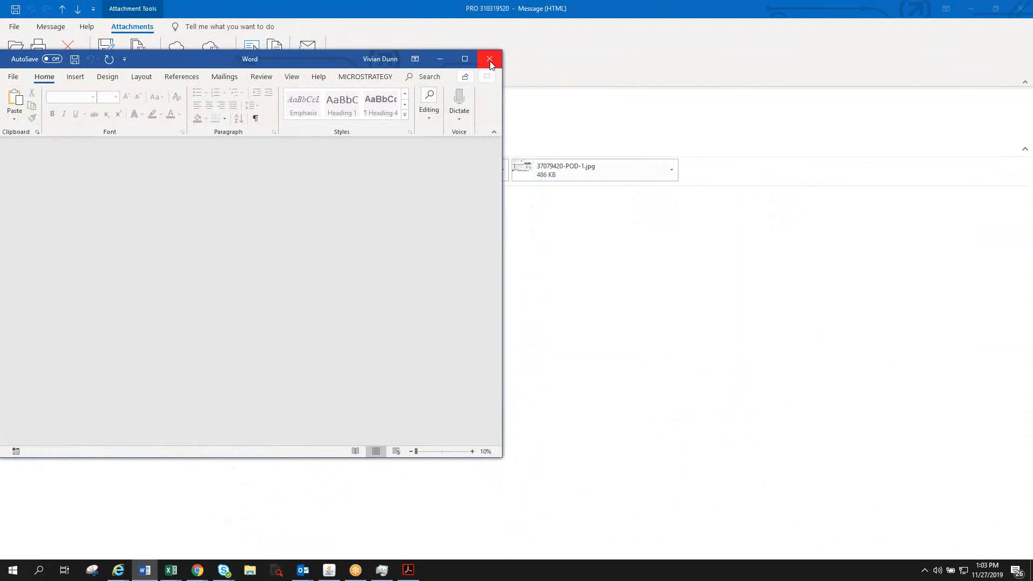
left_click(490, 61)
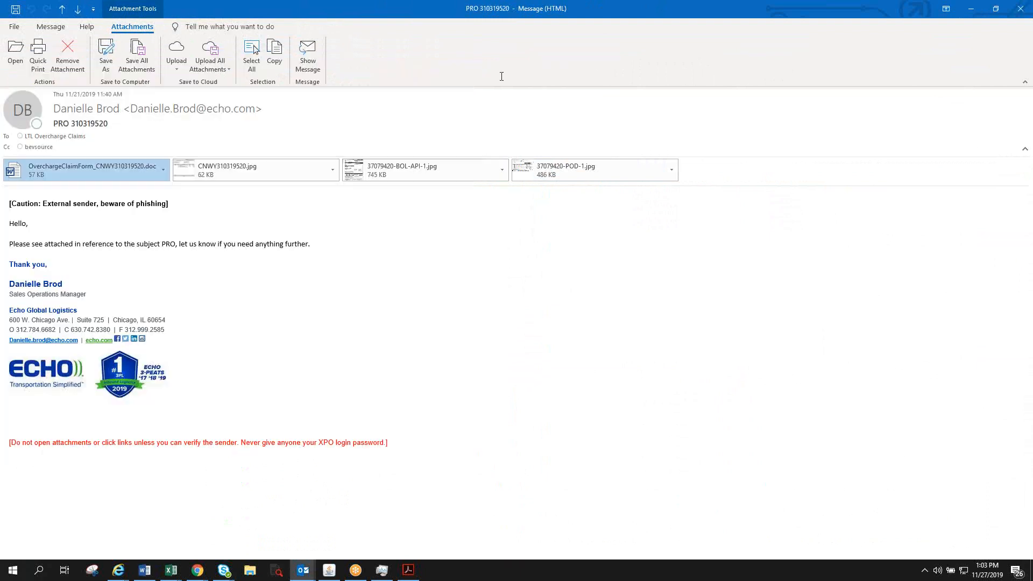
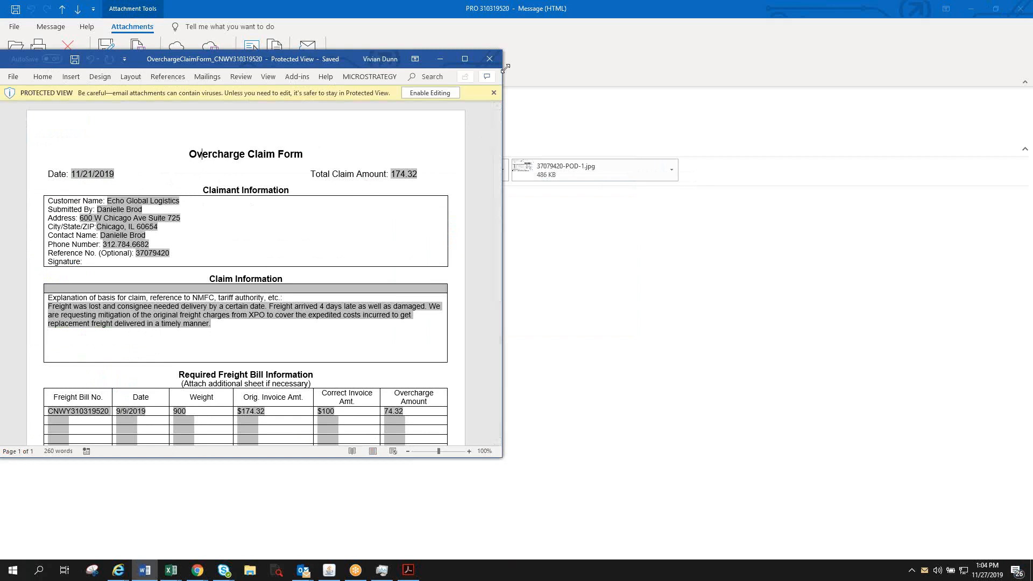
- Dismiss the Protected View notice on the reopened Echo claim form, and close the form and its email
left_click(494, 92)
left_click(489, 60)
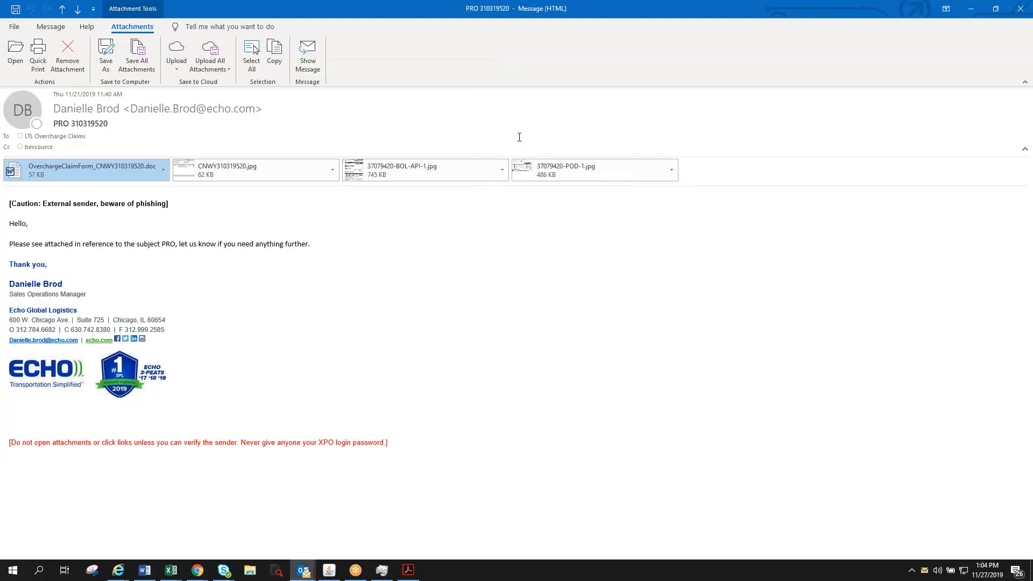
left_click(1022, 8)
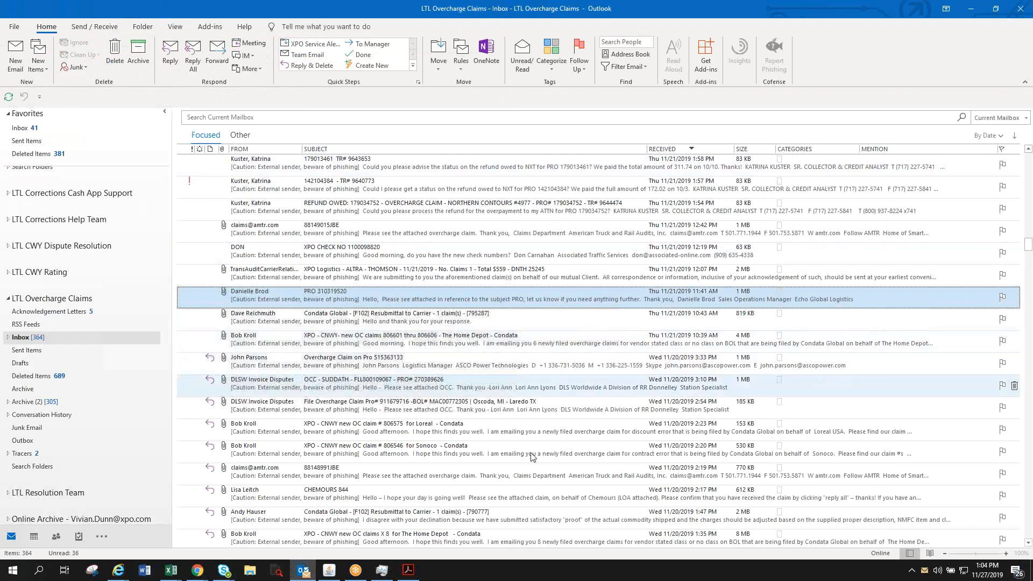
- Open the Claims for Broder Brothers CO. email in the inbox, open its OverchargeClaimForm attachment and enable editing
scroll(490, 454, "down", 1)
scroll(489, 454, "down", 10)
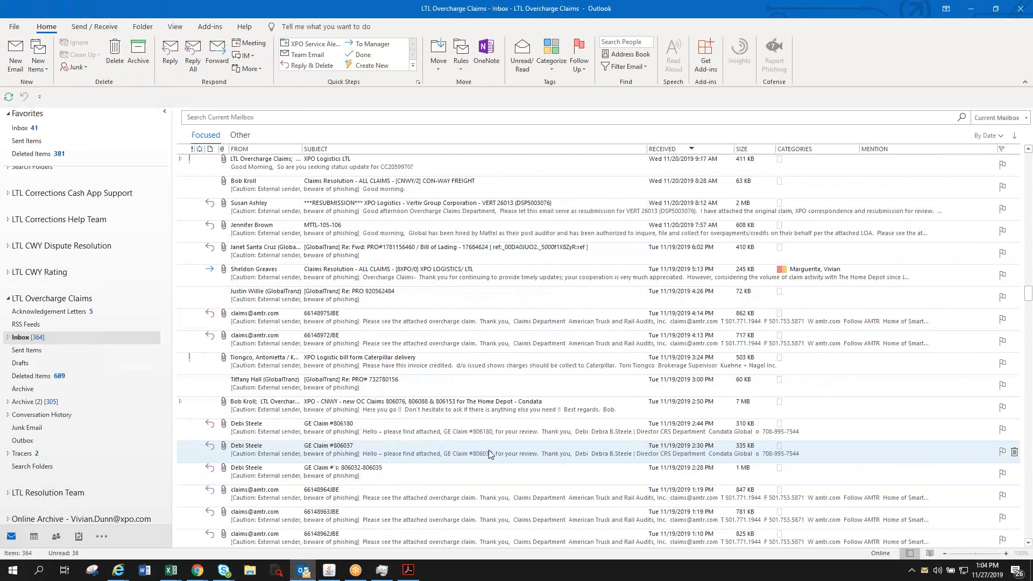
scroll(490, 455, "down", 7)
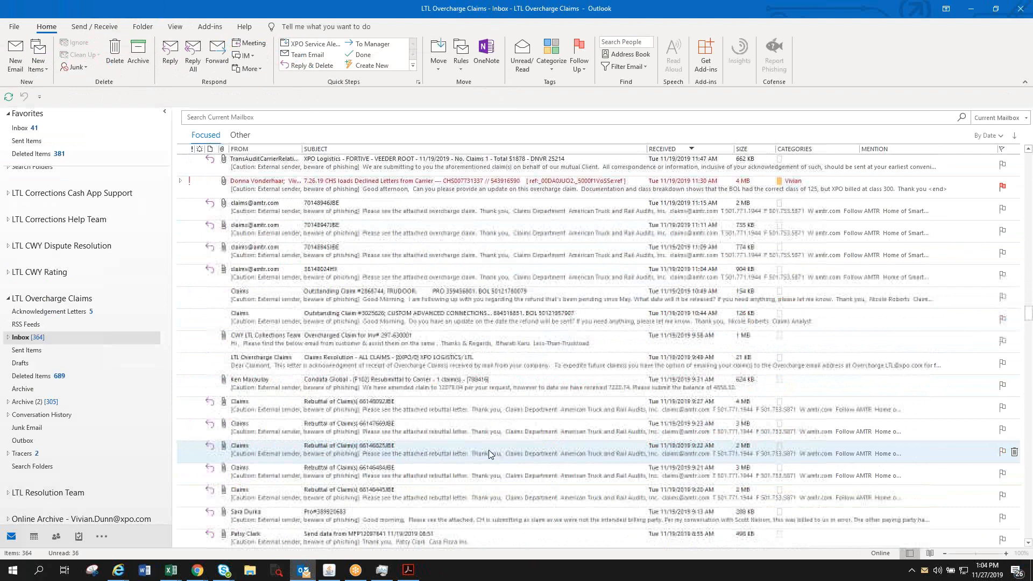
scroll(489, 454, "down", 15)
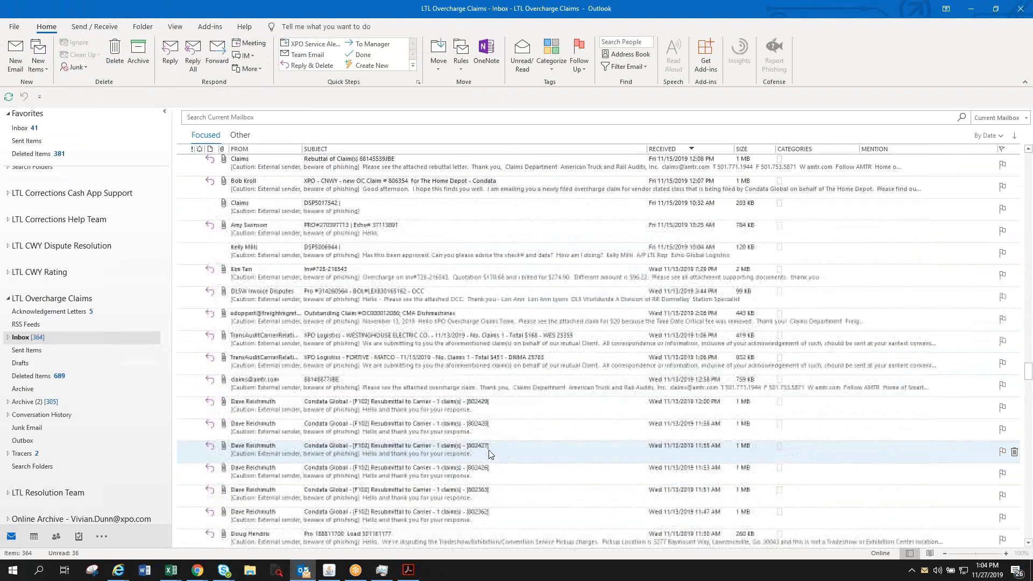
scroll(488, 450, "down", 2)
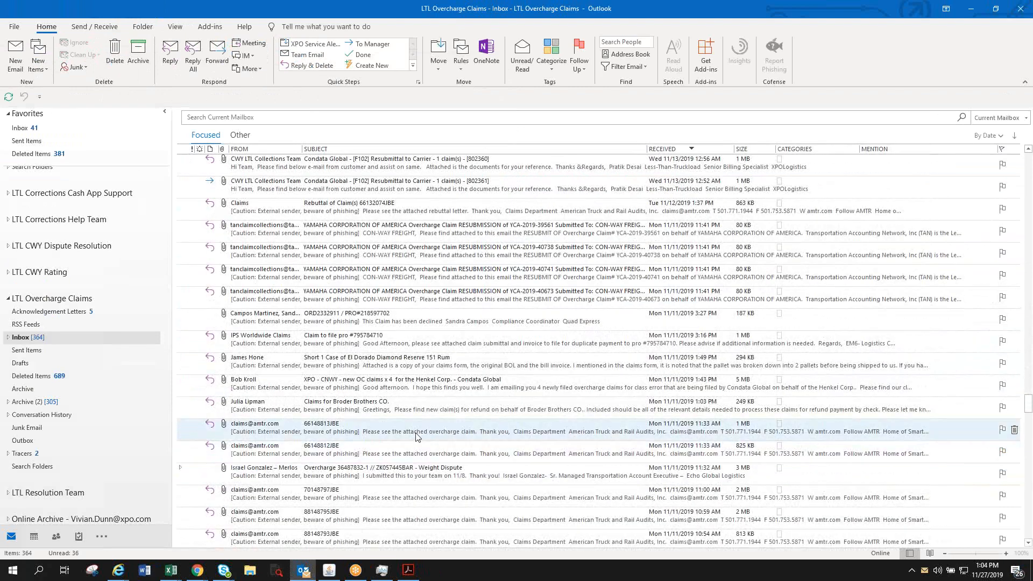
left_click(438, 405)
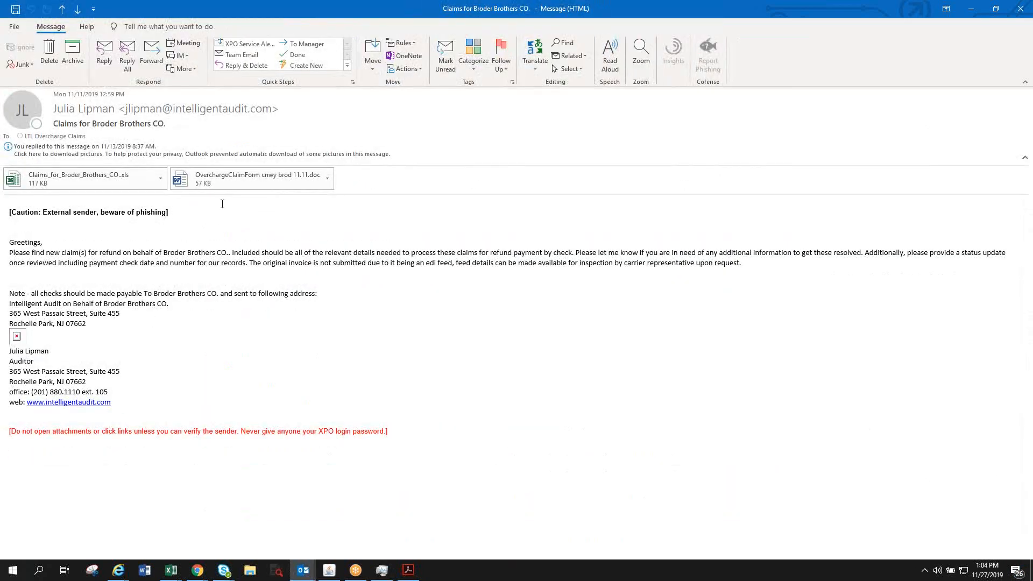
double_click(231, 175)
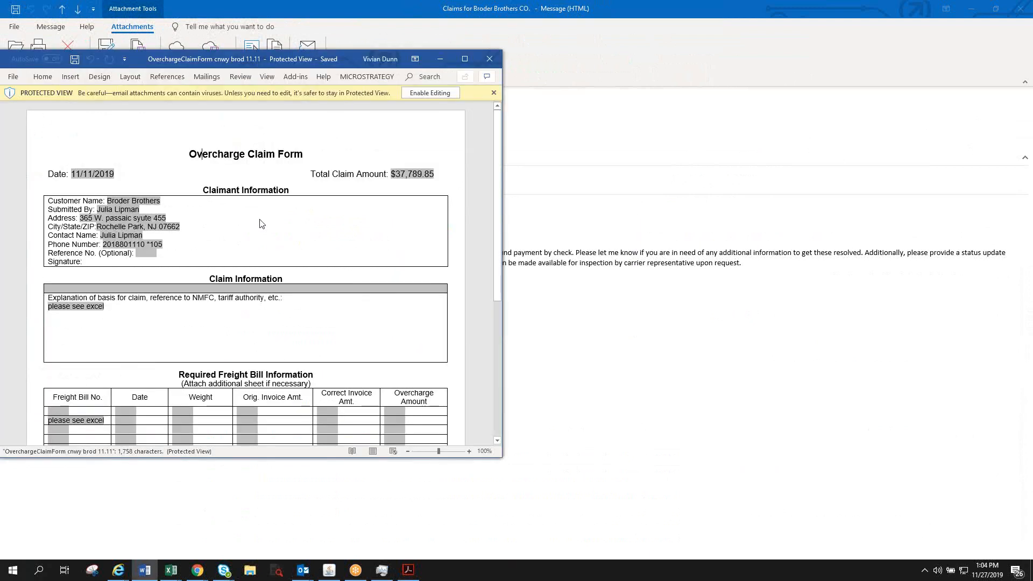
left_click(425, 93)
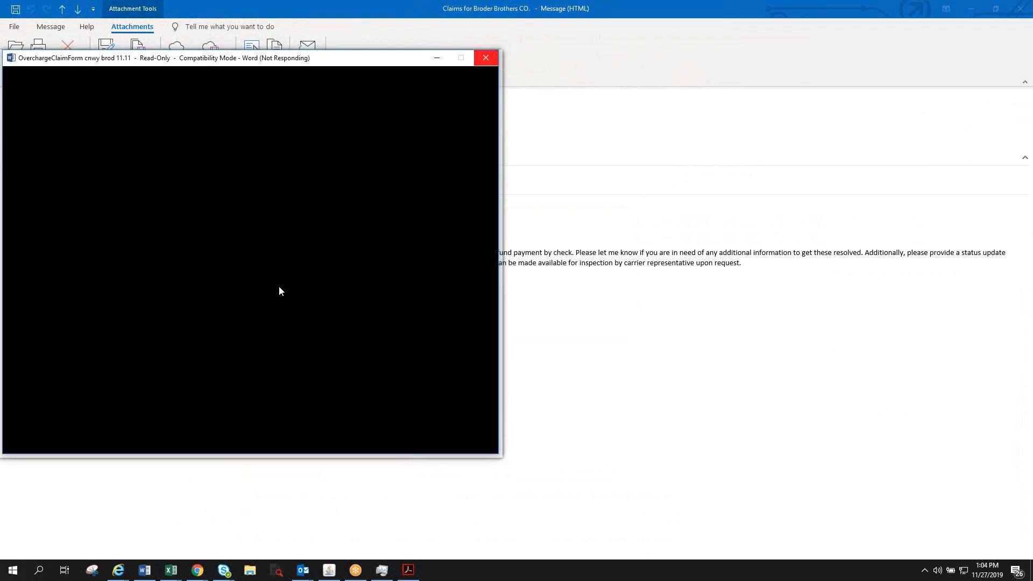
- Review the Broder Brothers overcharge claim form from end to end and close it
scroll(279, 291, "down", 8)
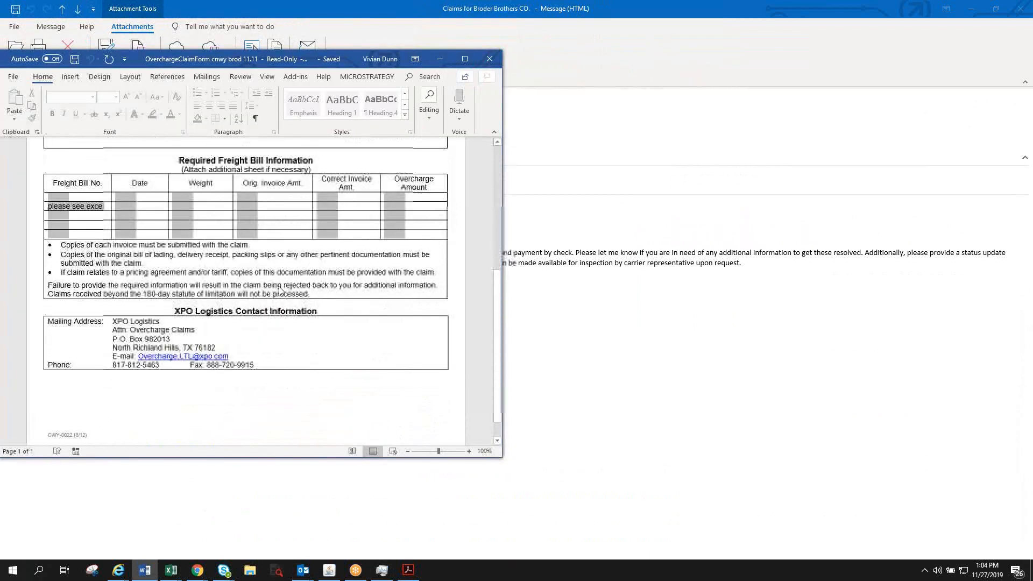
scroll(279, 291, "up", 8)
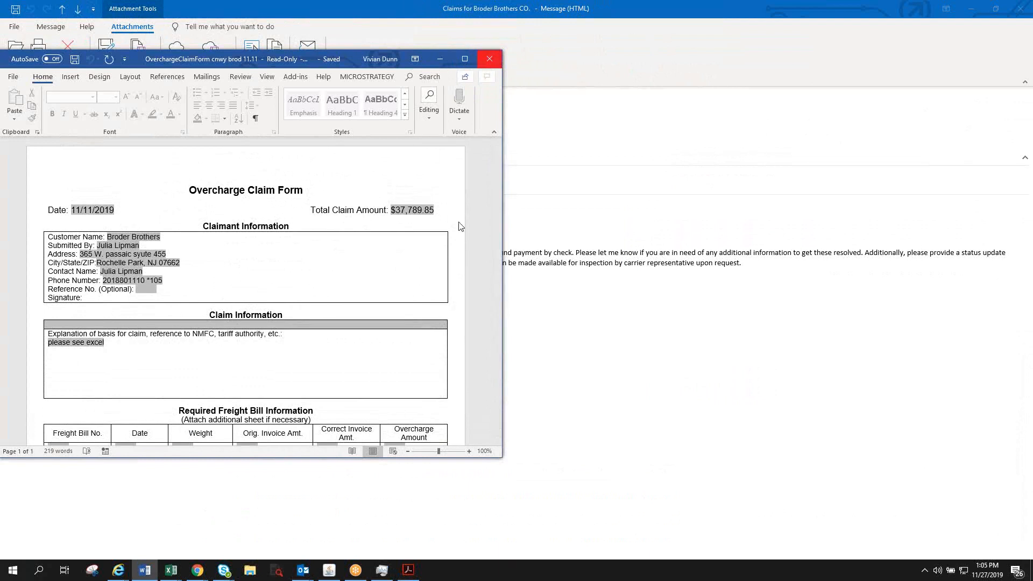
left_click(490, 64)
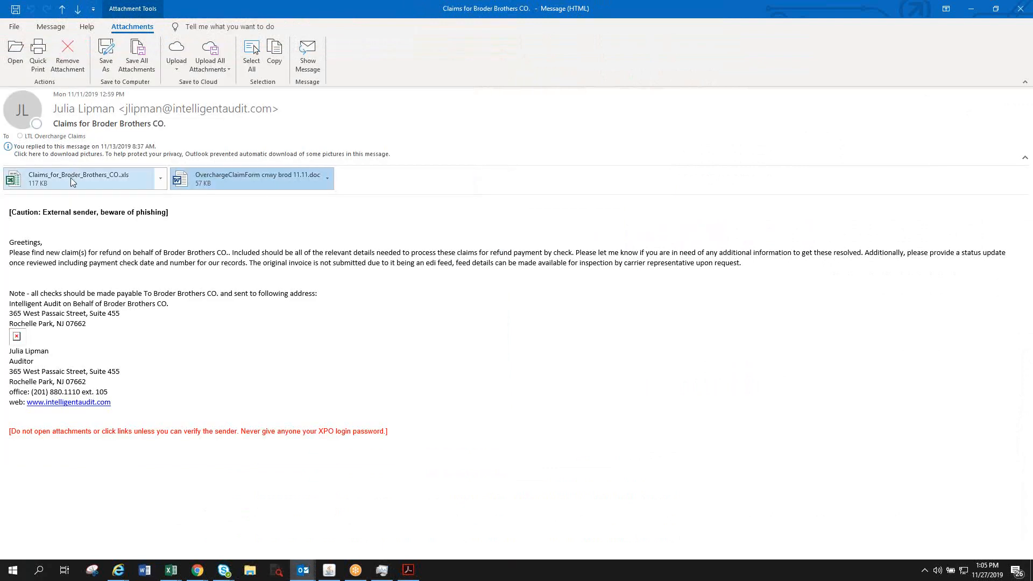
- Open the Claims_for_Broder_Brothers_CO_.xls attachment, enable editing and look through its claim rows
left_click(66, 179)
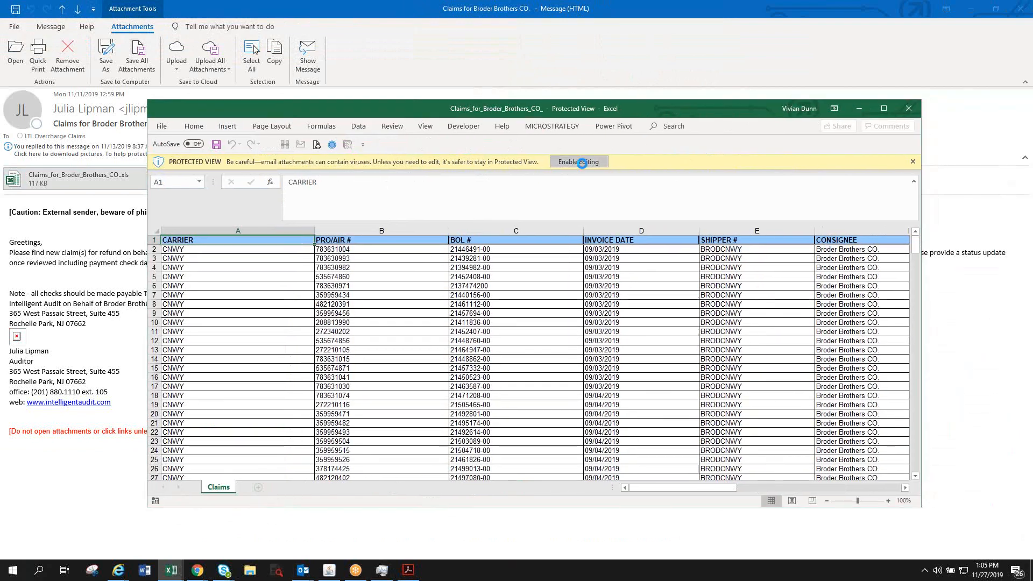
left_click(580, 162)
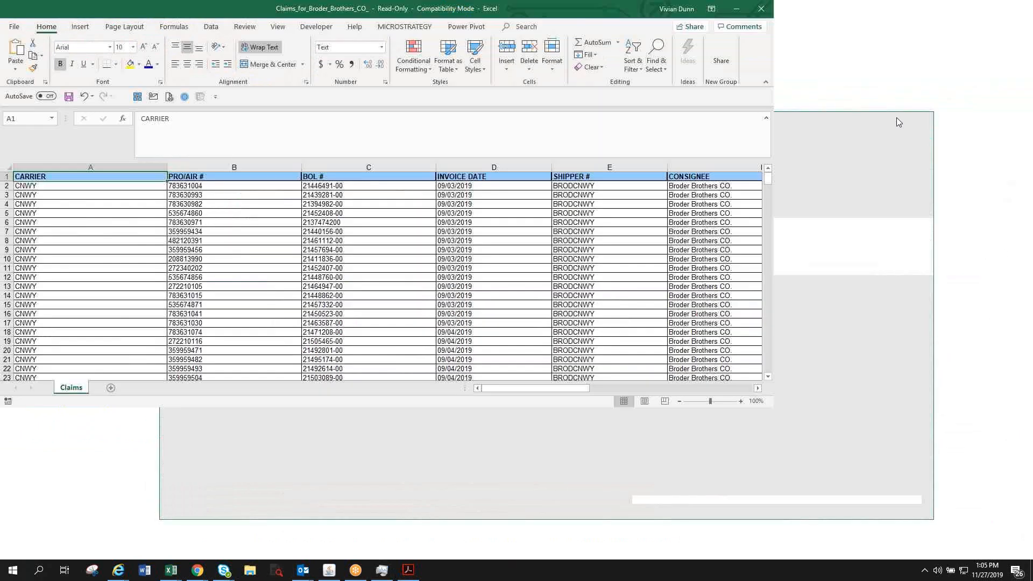
scroll(507, 286, "down", 20)
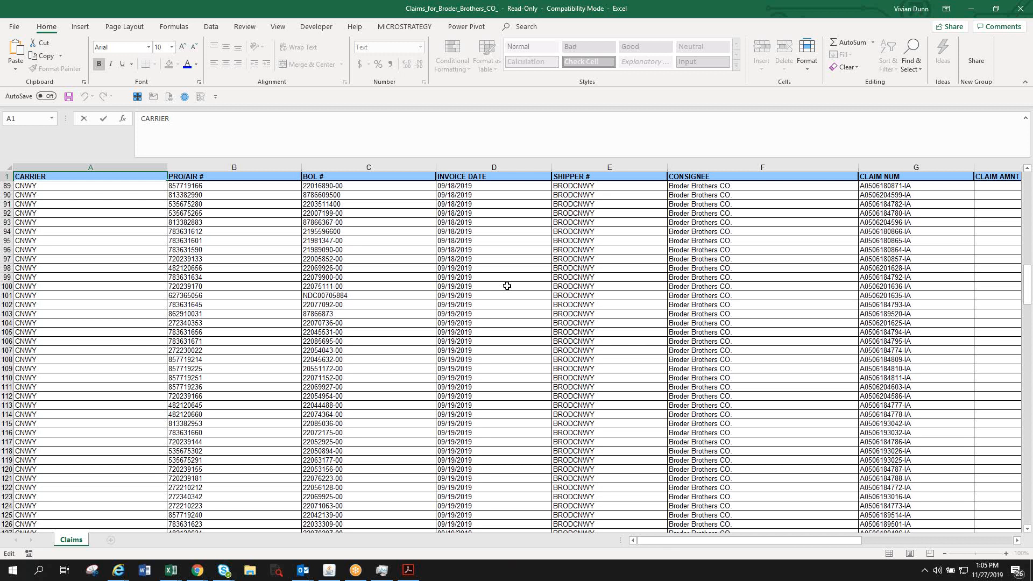
- Examine the PRO/AIR # and BOL # columns and copy the PRO number in row 89
left_click(281, 165)
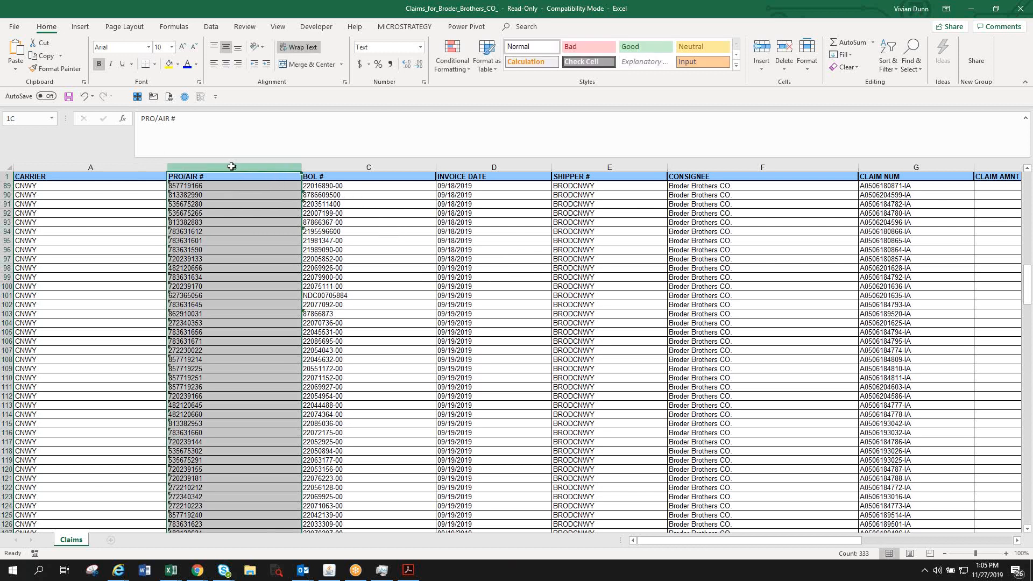
left_click(331, 167)
left_click_drag(179, 189, 308, 188)
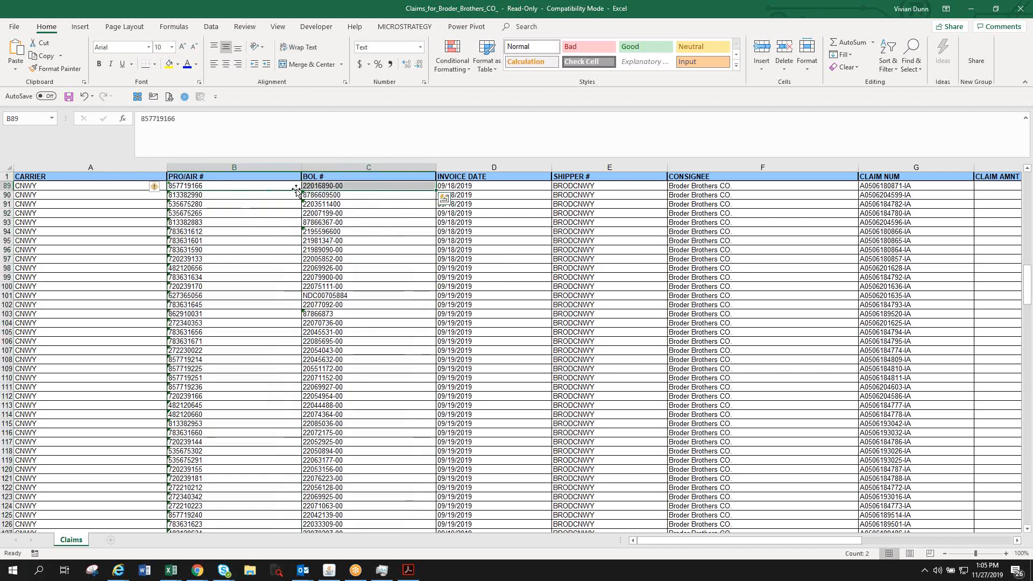
left_click(220, 174)
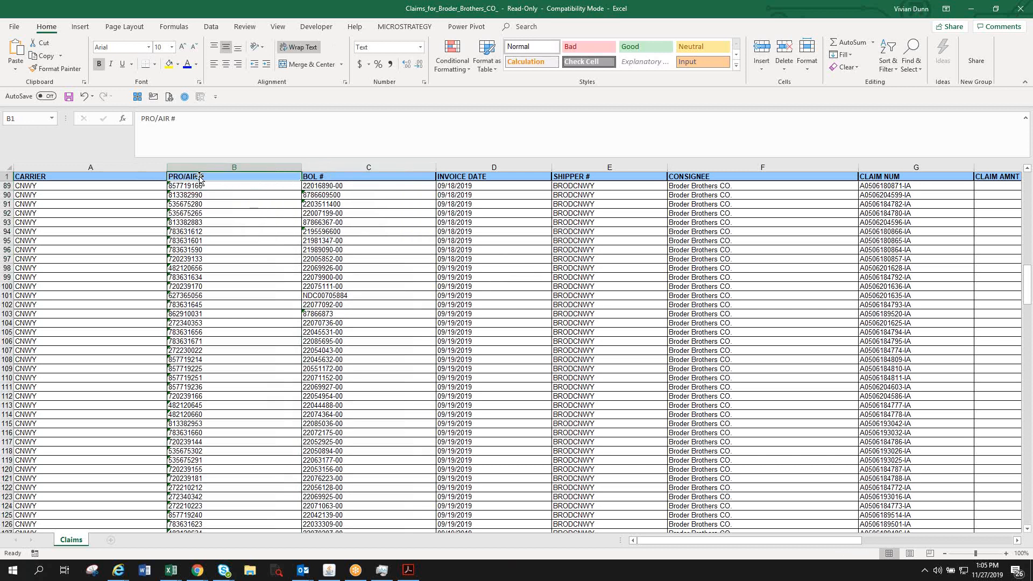
left_click(205, 169)
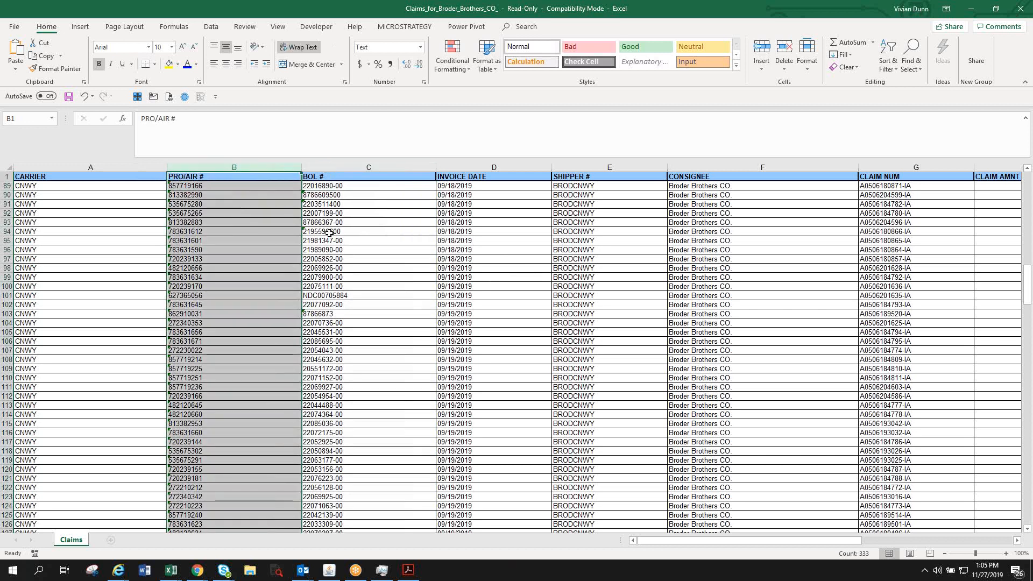
left_click(272, 186)
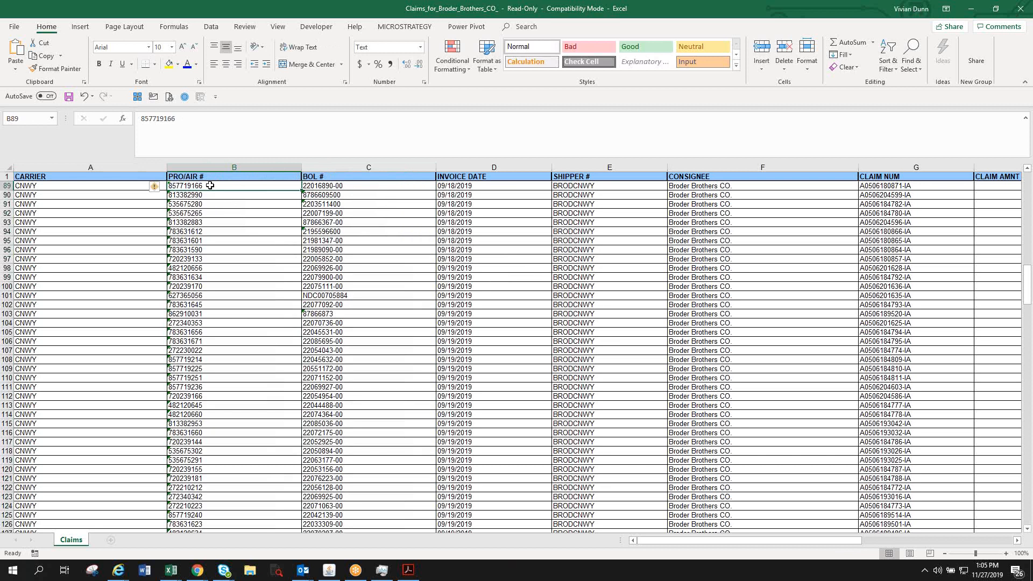
key("ctrl+c")
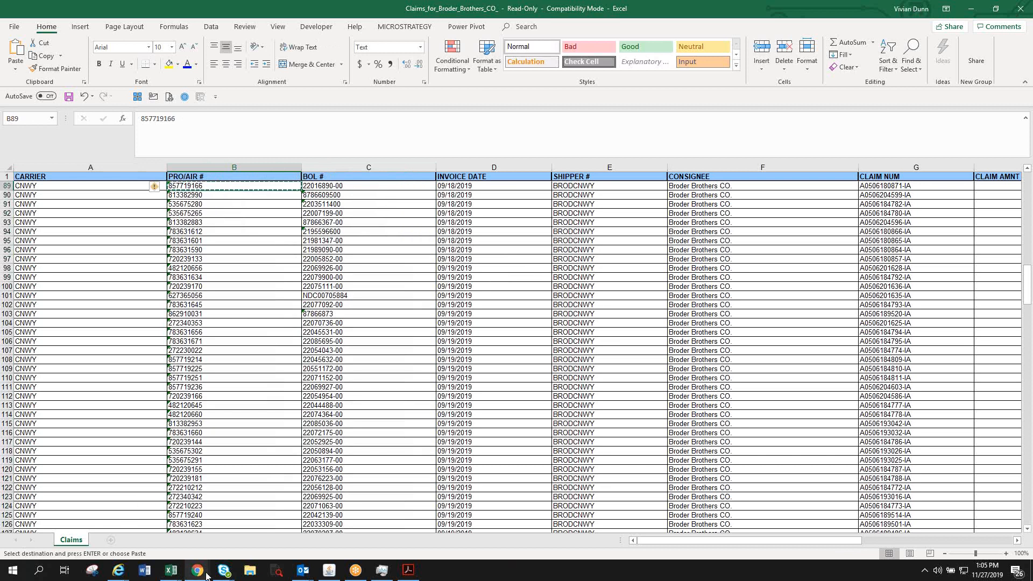
- Switch to the Chrome window with the retrieved PRO documents and place it, reduced in size, over the claims spreadsheet
mouse_move(197, 570)
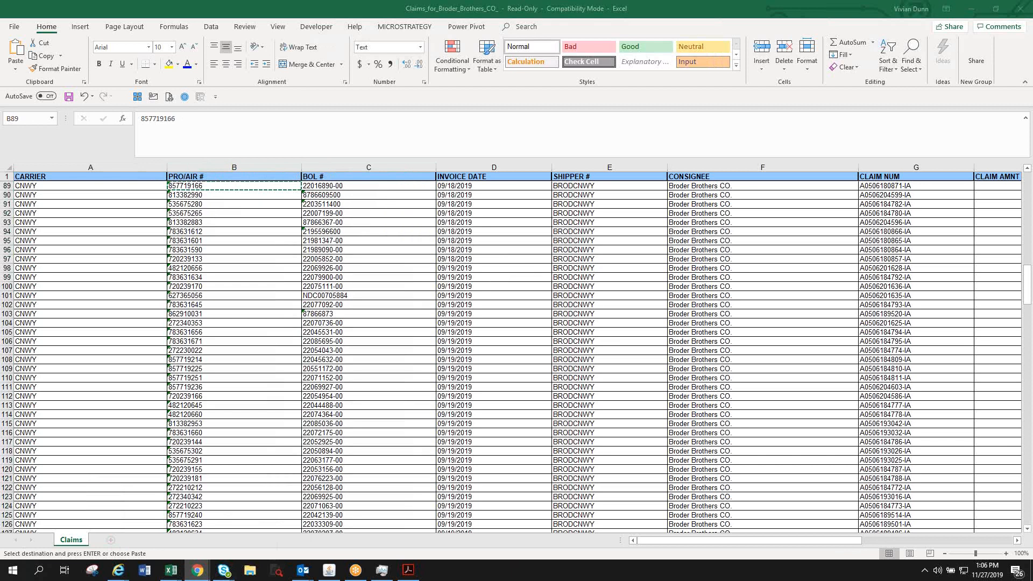
left_click_drag(1032, 46, 526, 1)
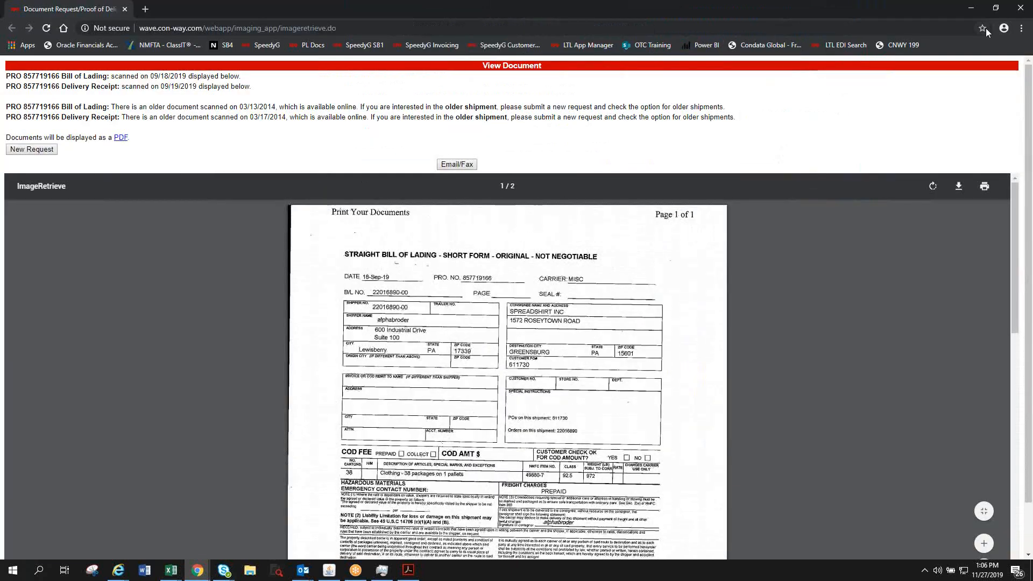
left_click(996, 7)
left_click_drag(675, 8, 477, 200)
- Review the scanned bill of lading for the copied PRO, including the carrier pickup notes and barcode label
scroll(358, 389, "down", 1)
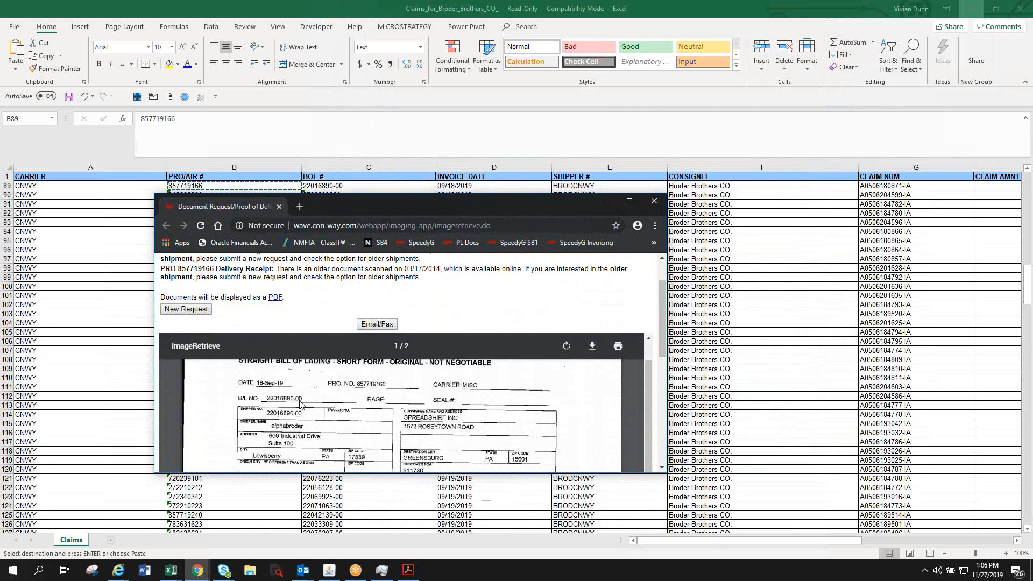
scroll(524, 427, "down", 5)
scroll(525, 427, "down", 2)
scroll(524, 422, "down", 4)
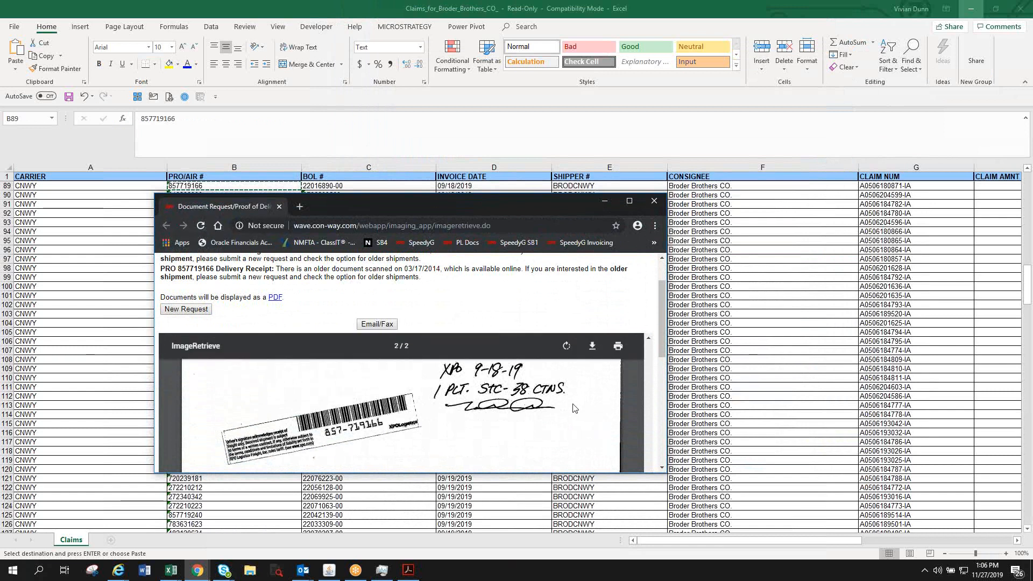
scroll(574, 408, "down", 3)
scroll(573, 408, "up", 2)
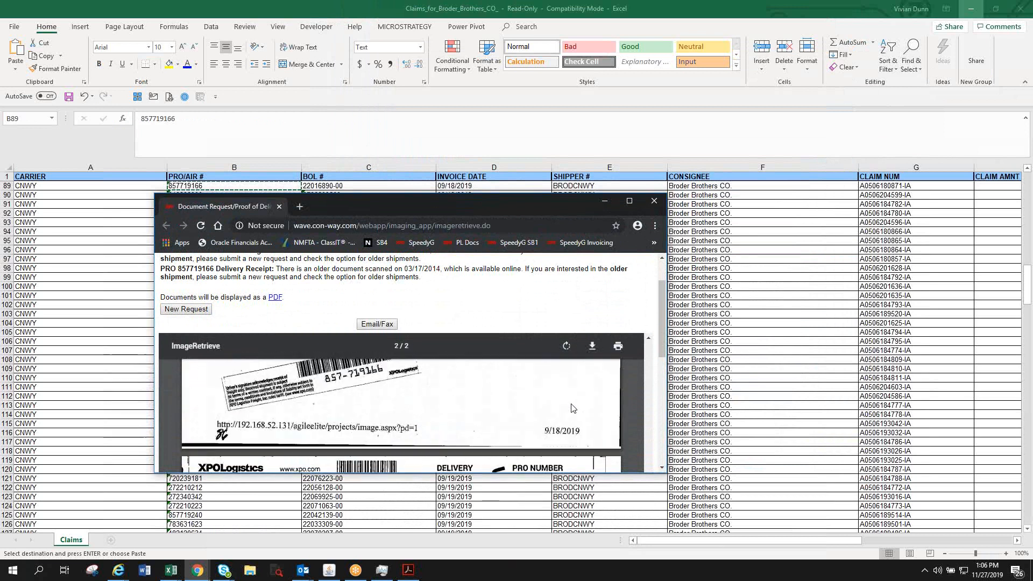
scroll(573, 408, "up", 3)
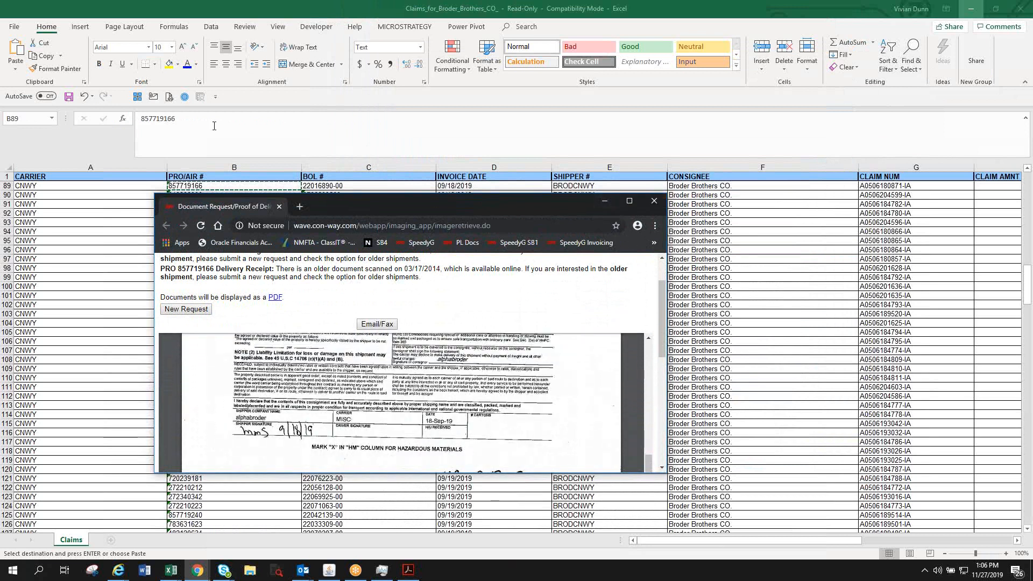
- Select the PRO/AIR # column in the claims workbook and look through the remaining claim rows
left_click(212, 166)
scroll(253, 218, "down", 1)
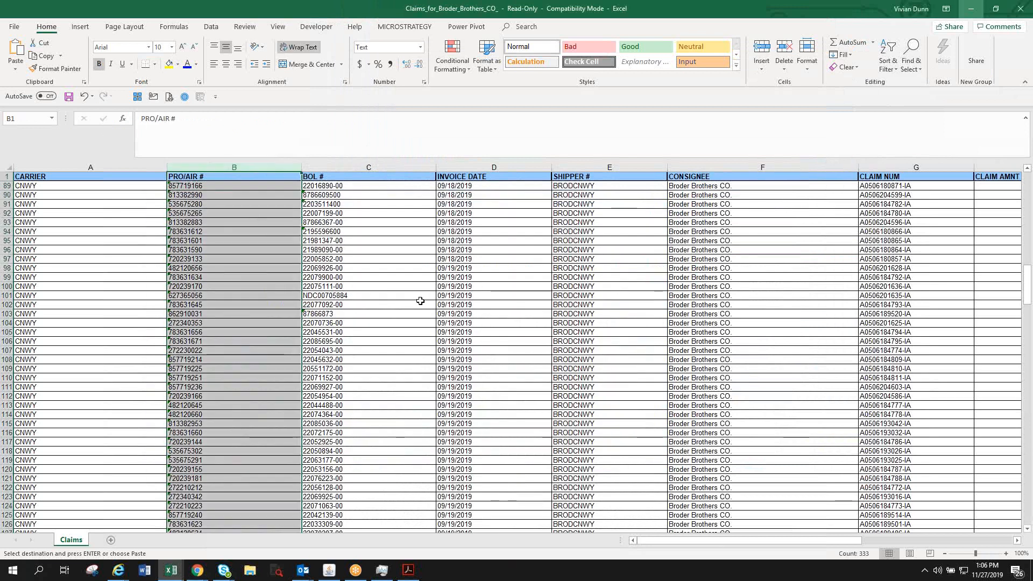
scroll(420, 301, "down", 20)
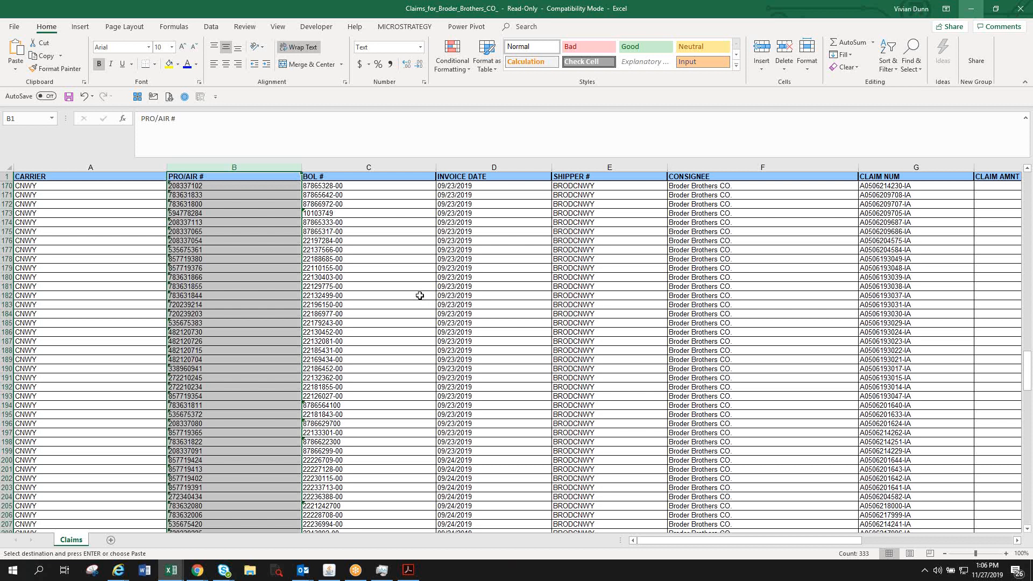
scroll(419, 296, "down", 20)
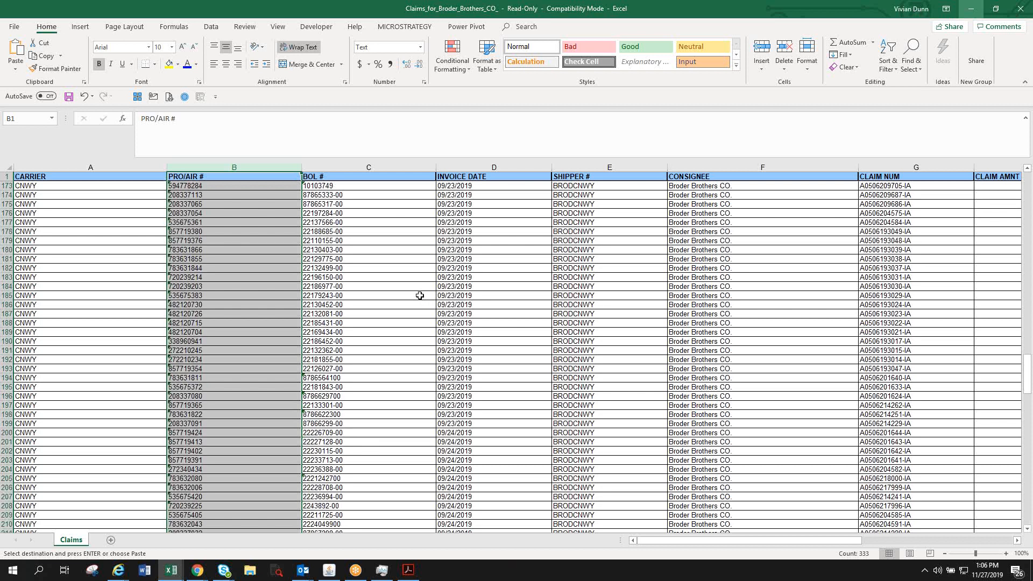
- Close the Broder Brothers workbook without saving, minimize the document retrieval window and close the email
left_click(1022, 10)
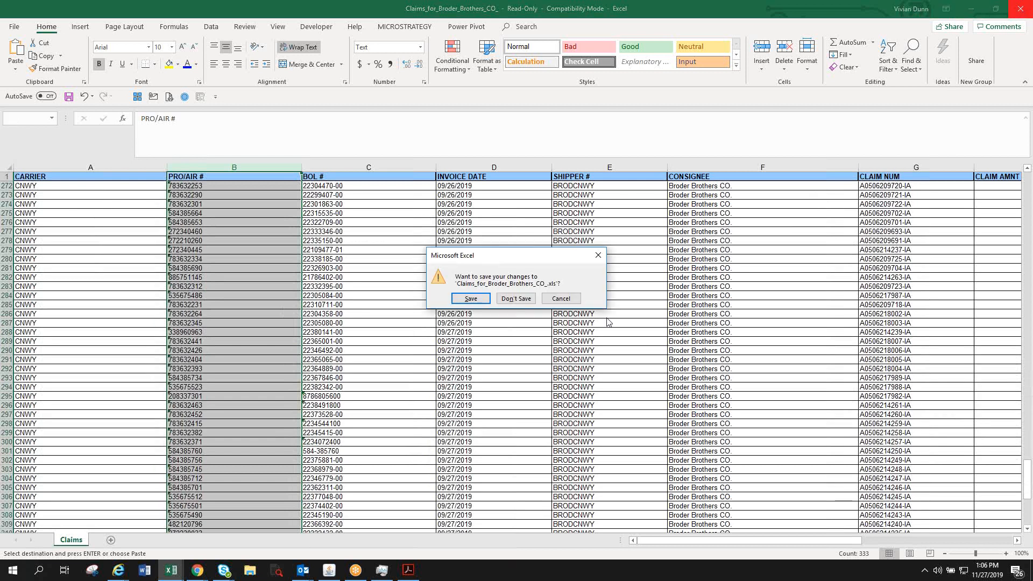
left_click(516, 299)
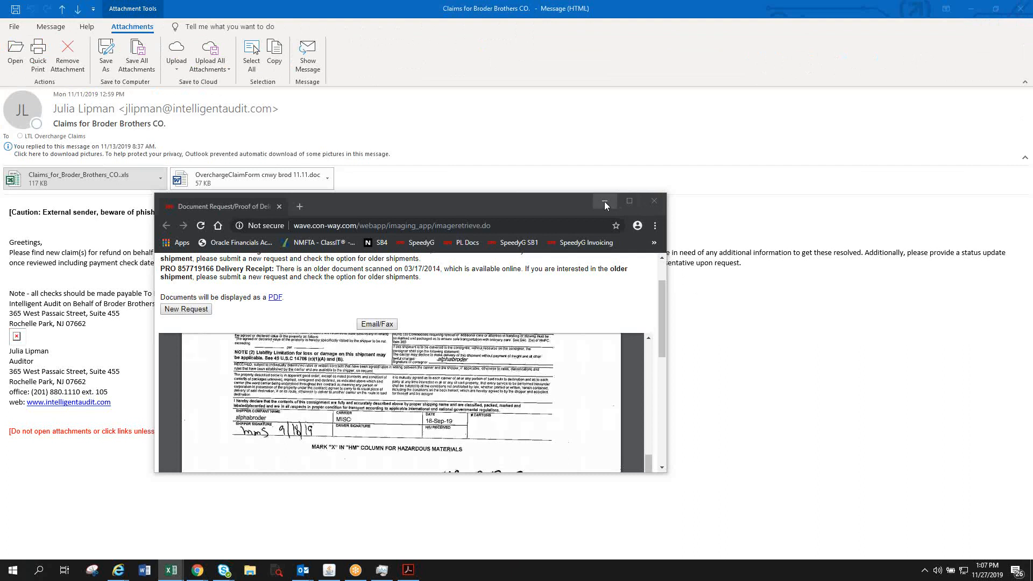
left_click(604, 201)
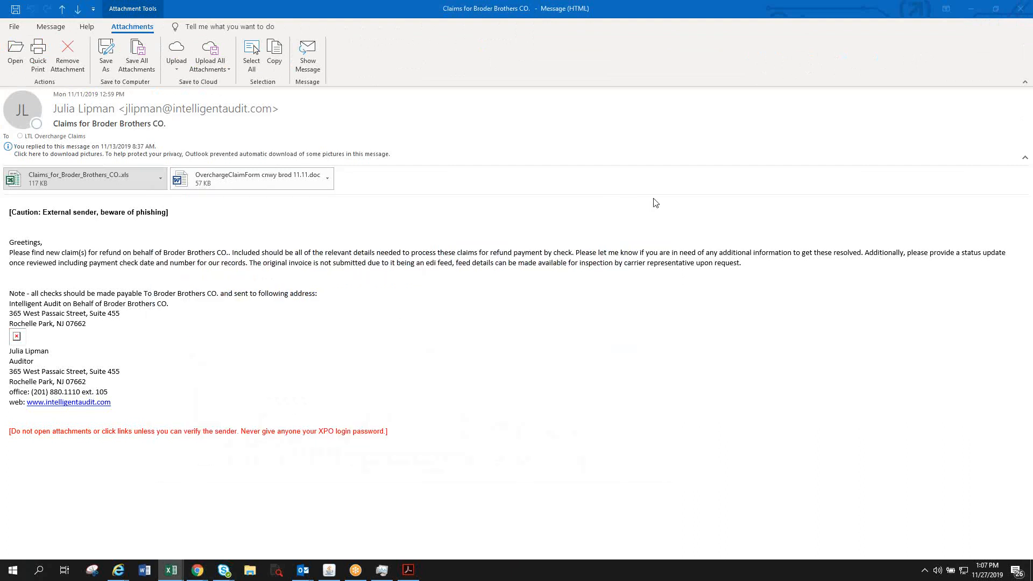
left_click(1025, 10)
- Find and open an AMTR claim rebuttal email from 11/8/2019 and open its rebuttal PDF attachment
scroll(452, 348, "down", 10)
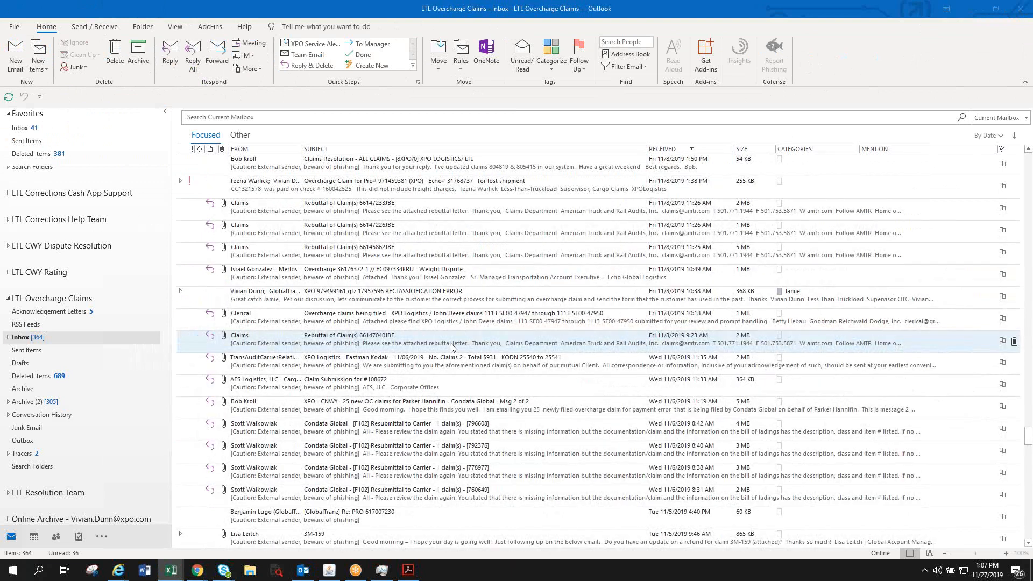
left_click(396, 341)
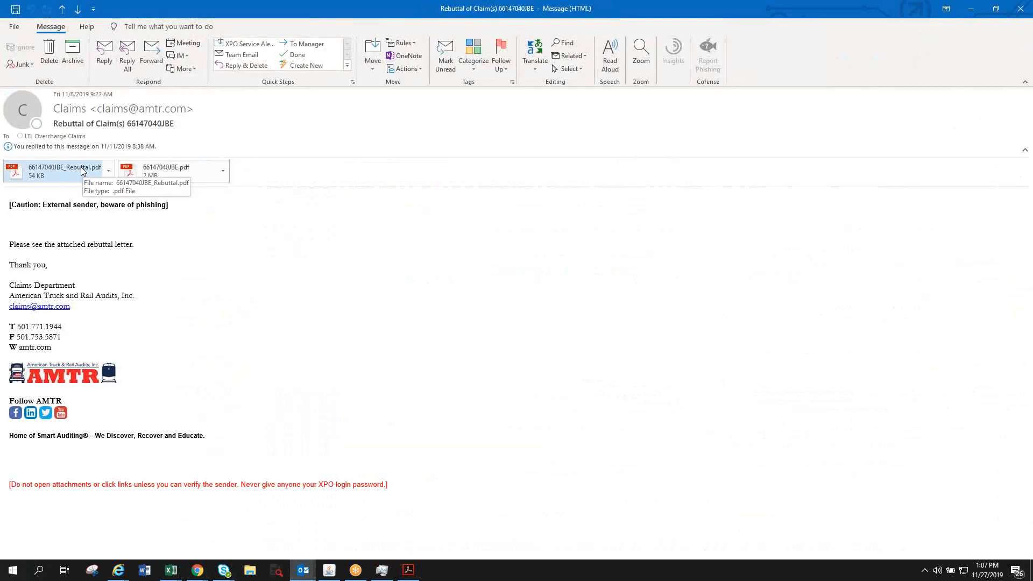
double_click(81, 171)
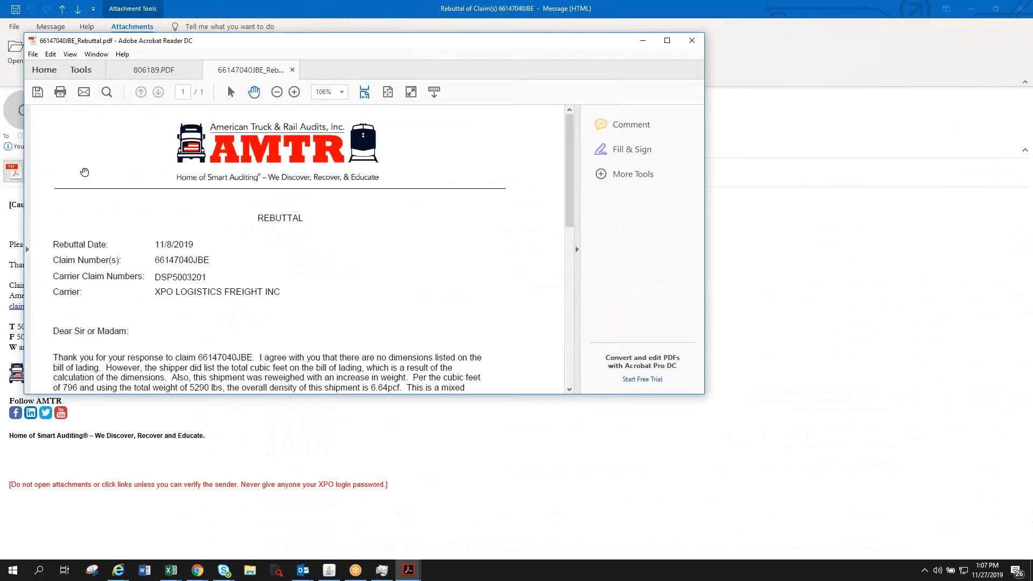
- Read through the AMTR rebuttal letter and close both open PDFs and the rebuttal email
scroll(371, 245, "down", 5)
scroll(370, 245, "down", 3)
scroll(369, 242, "up", 8)
left_click(692, 41)
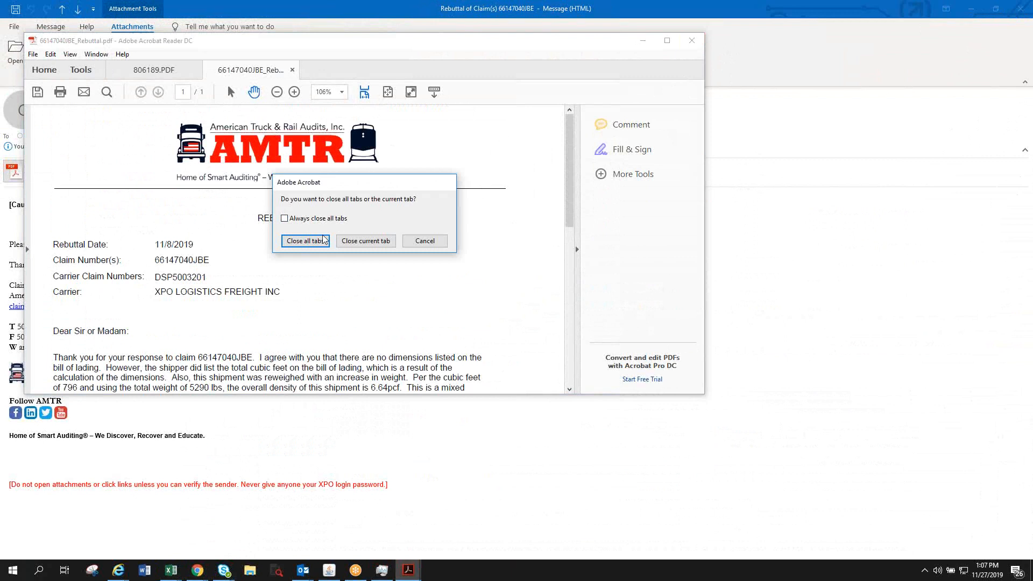
left_click(366, 240)
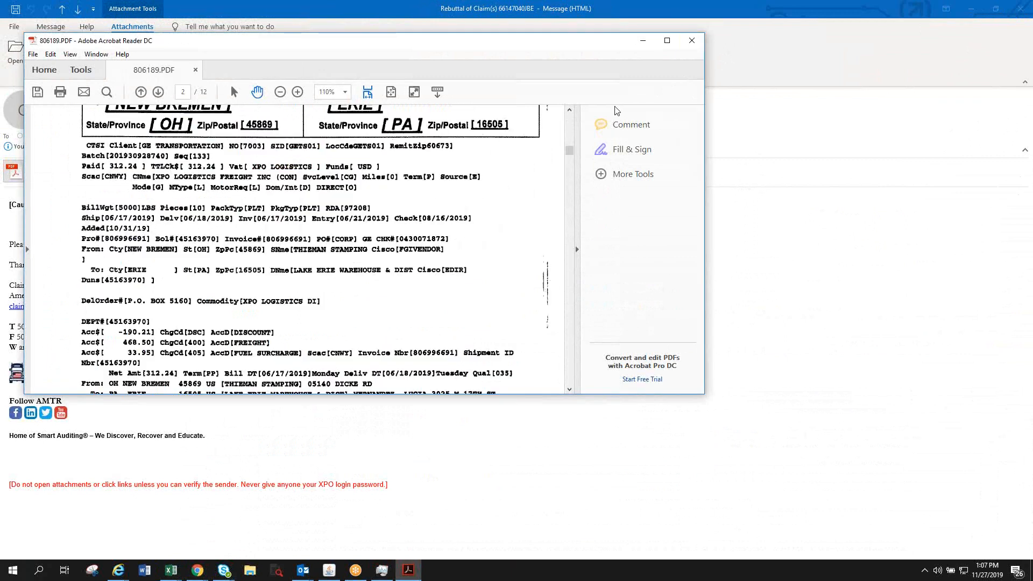
left_click(692, 40)
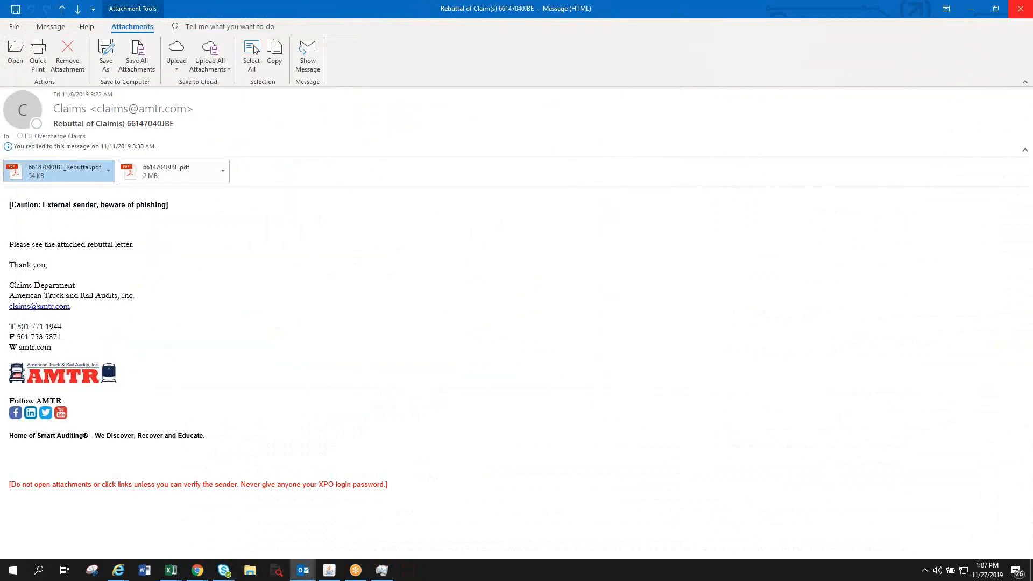
left_click(1021, 9)
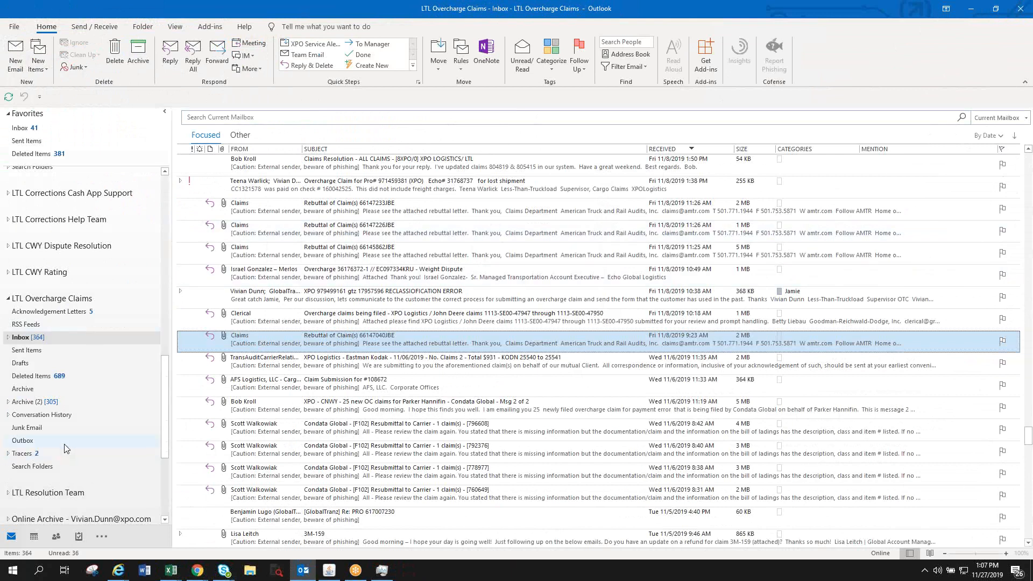
- Close the leftover Task Manager window
scroll(69, 440, "down", 3)
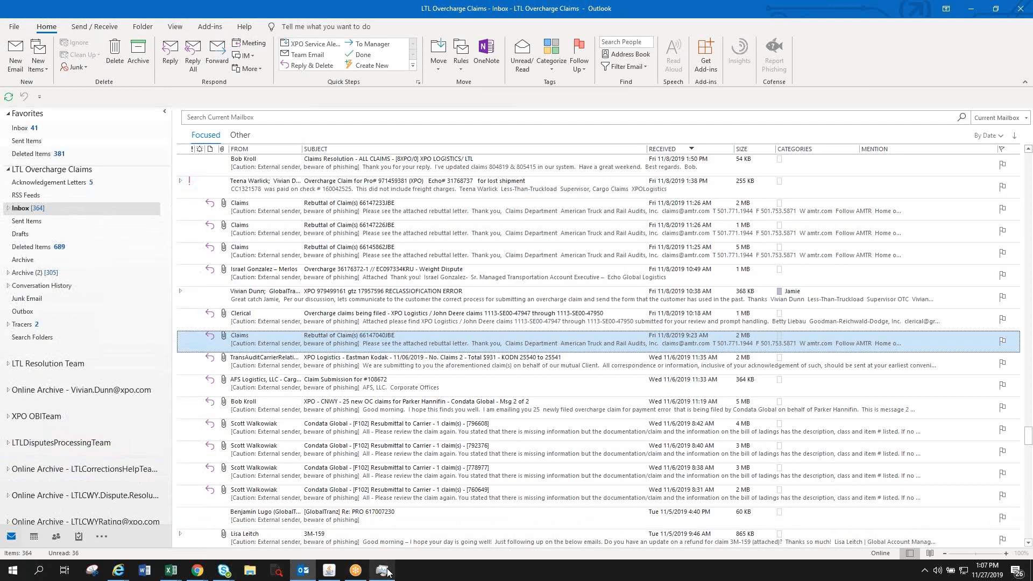
mouse_move(389, 572)
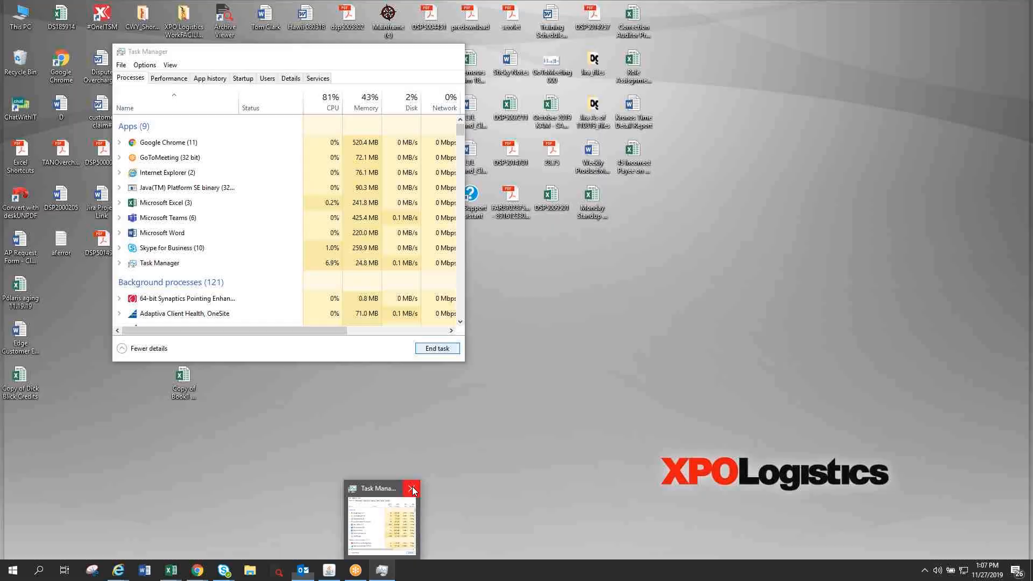
left_click(412, 487)
- Collapse the LTL Overcharge Claims mailbox in the folder list and return to the personal mailbox's Inbox
scroll(47, 405, "down", 2)
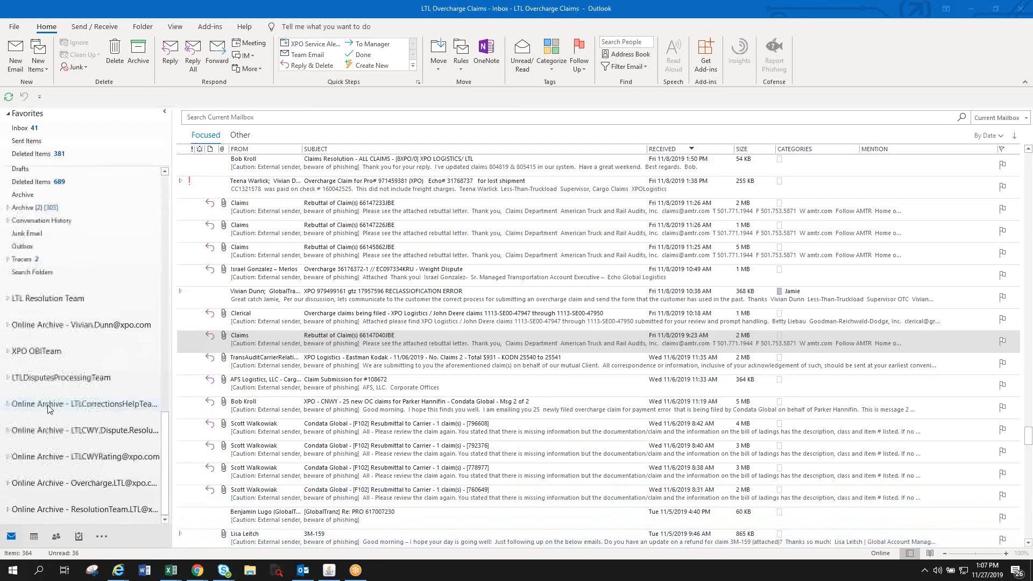
mouse_move(329, 570)
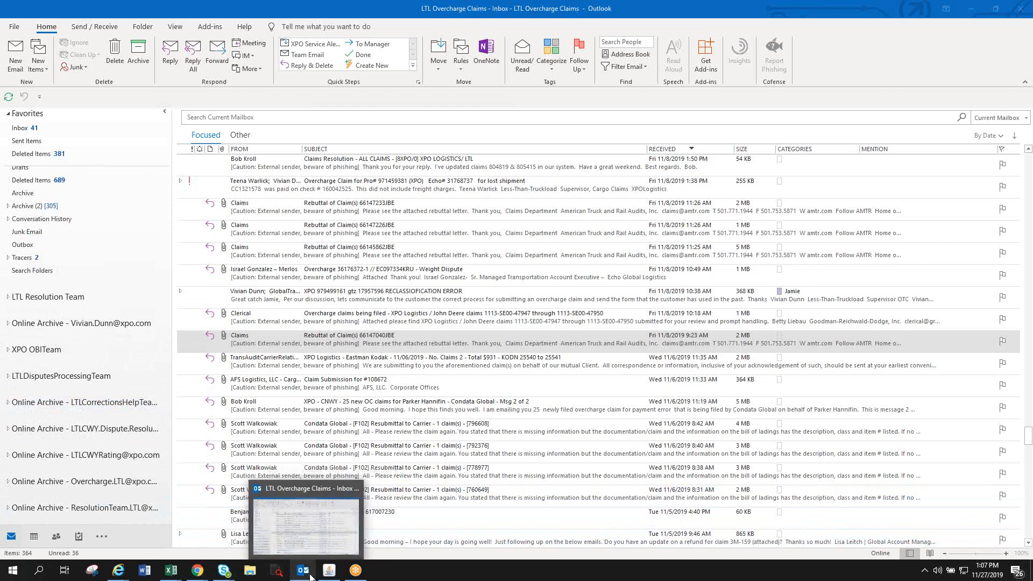
left_click(292, 542)
scroll(7, 336, "up", 7)
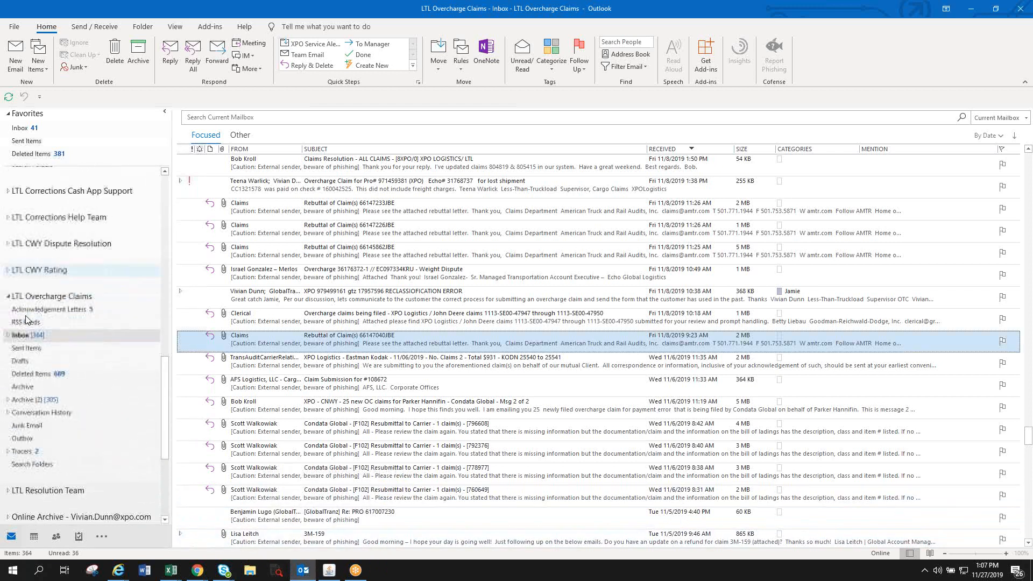
left_click(7, 336)
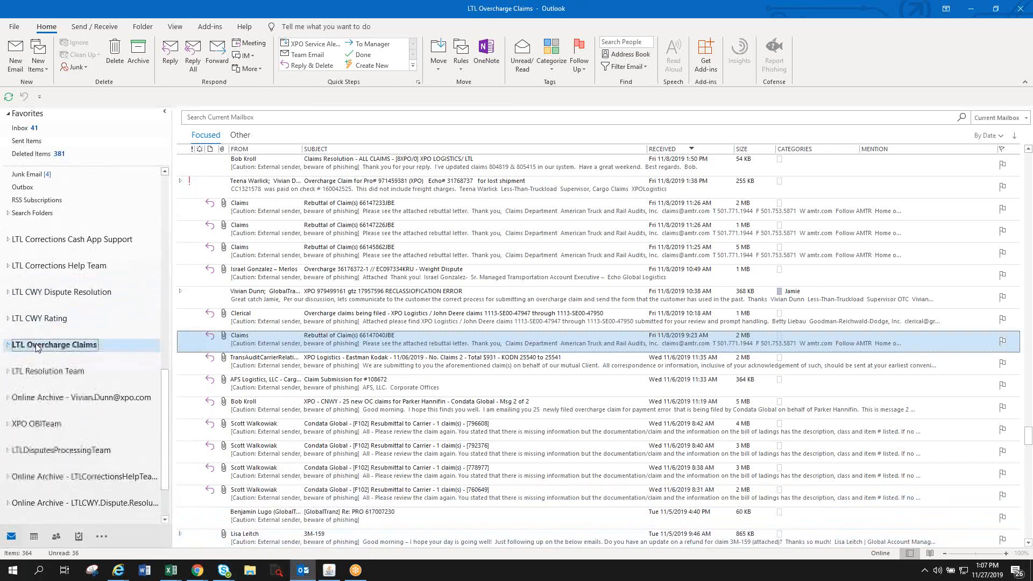
scroll(35, 344, "up", 6)
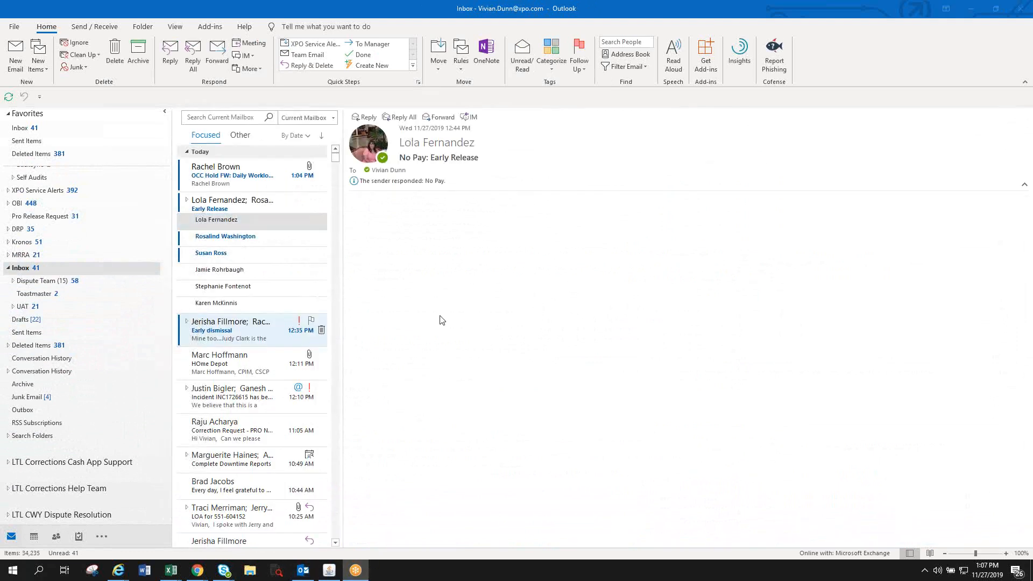
mouse_move(363, 574)
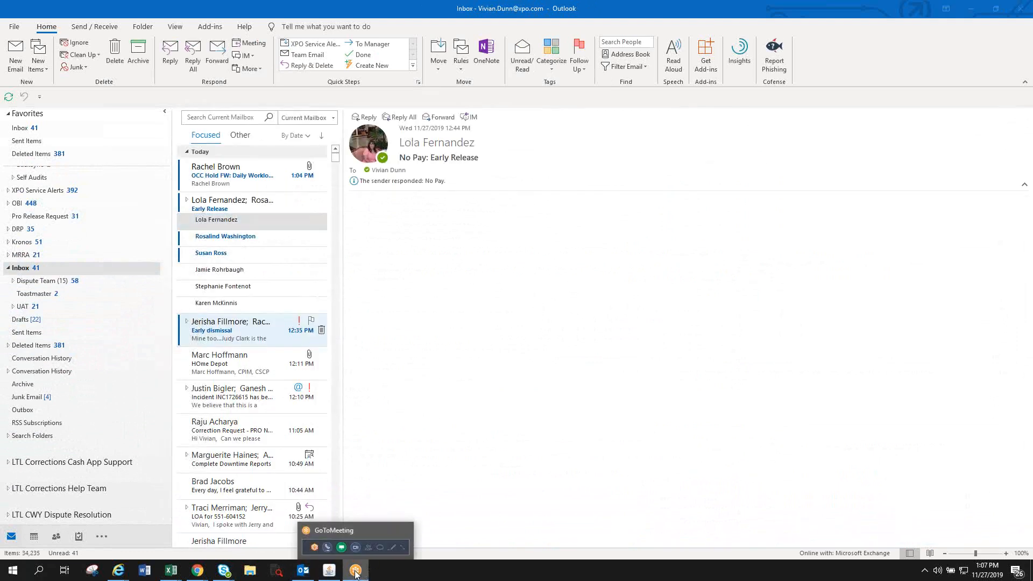